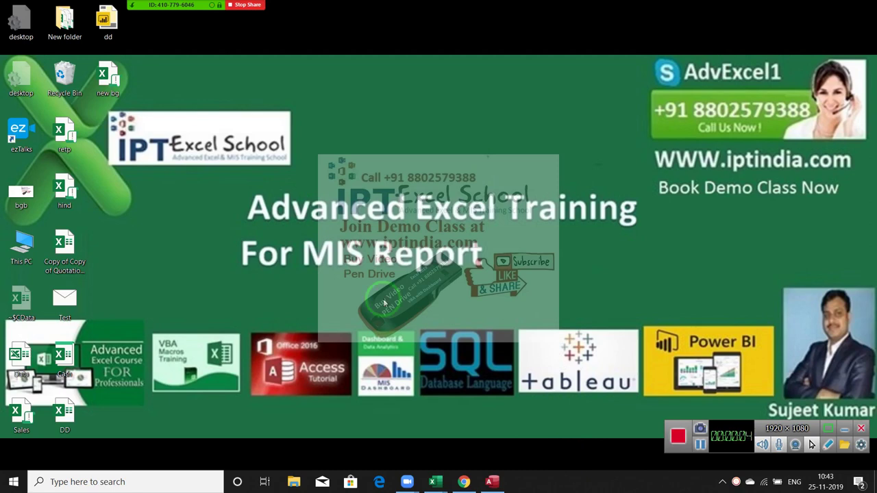
Launch Access from the taskbar to show recent databases like Database10, Database11 and DB1
left_click(490, 482)
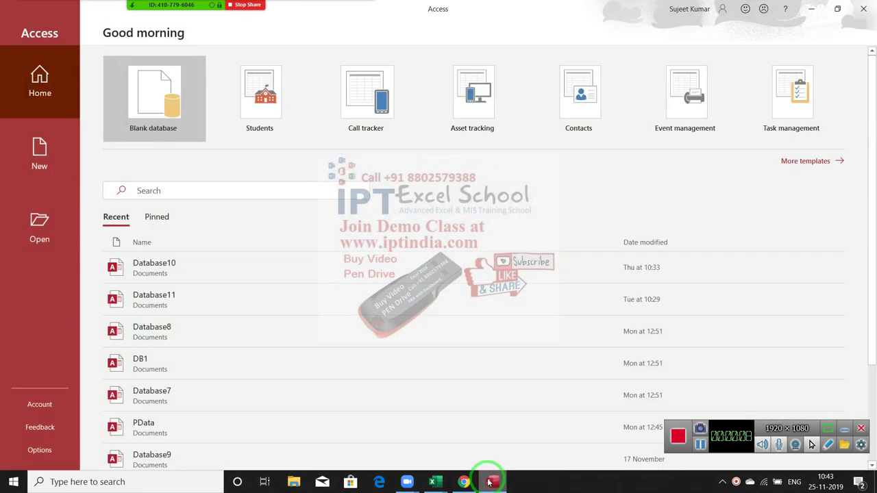
mouse_move(175, 3)
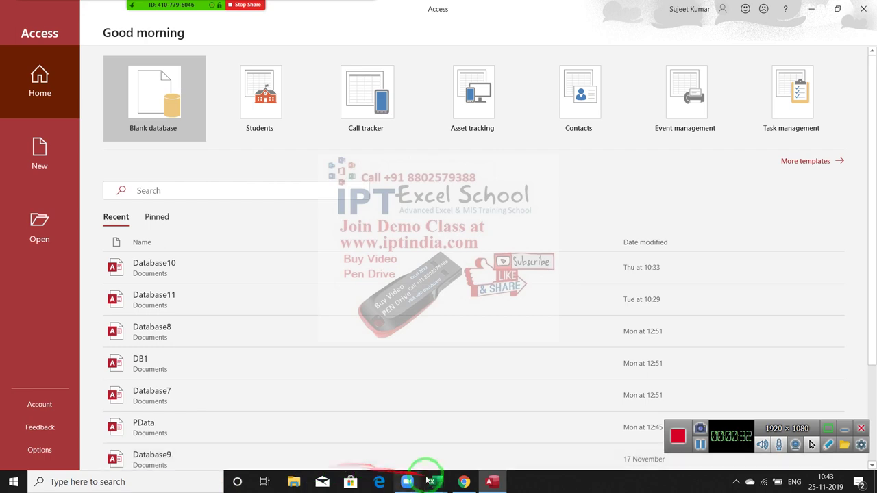
Switch to Excel, start a blank workbook, and open DD from the recent workbooks list
mouse_move(432, 480)
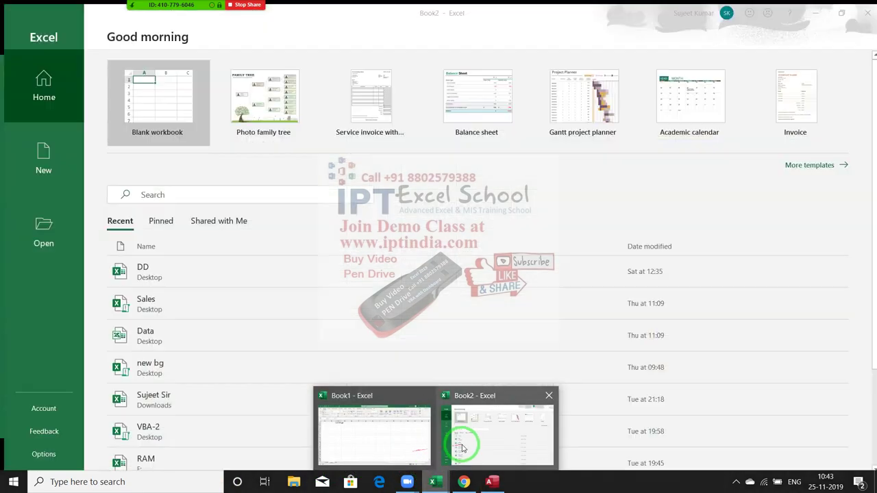
left_click(463, 447)
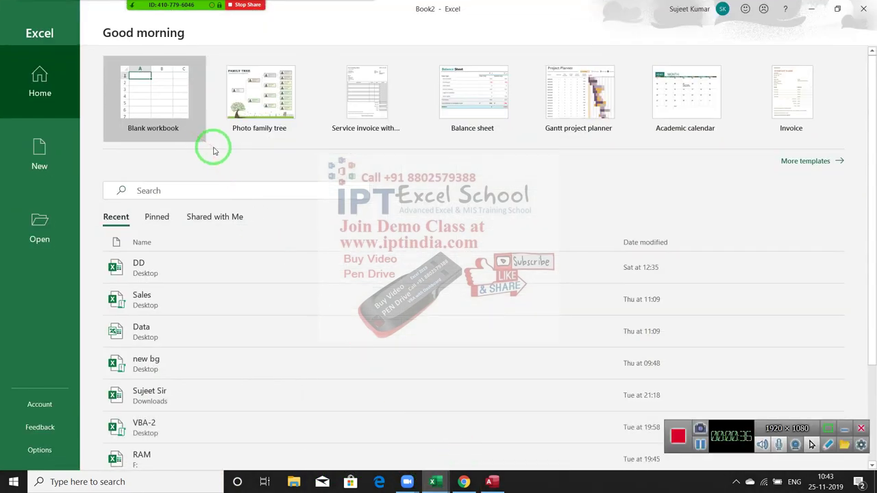
left_click(211, 146)
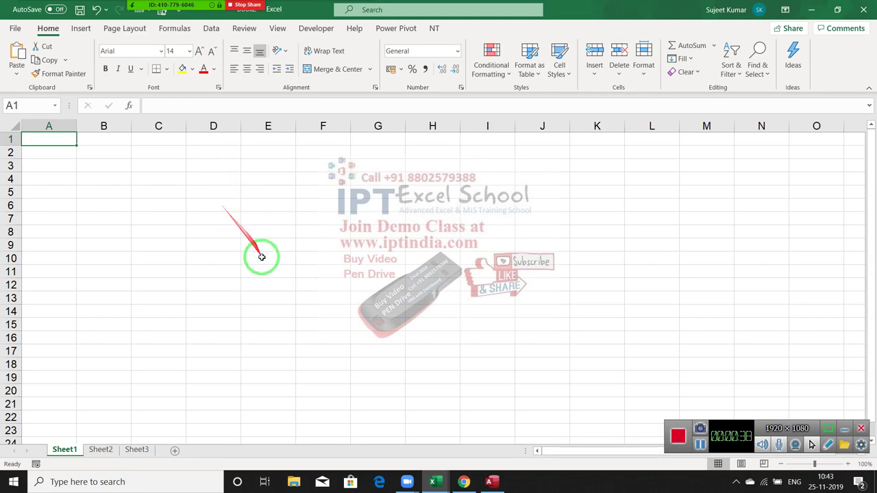
left_click(17, 28)
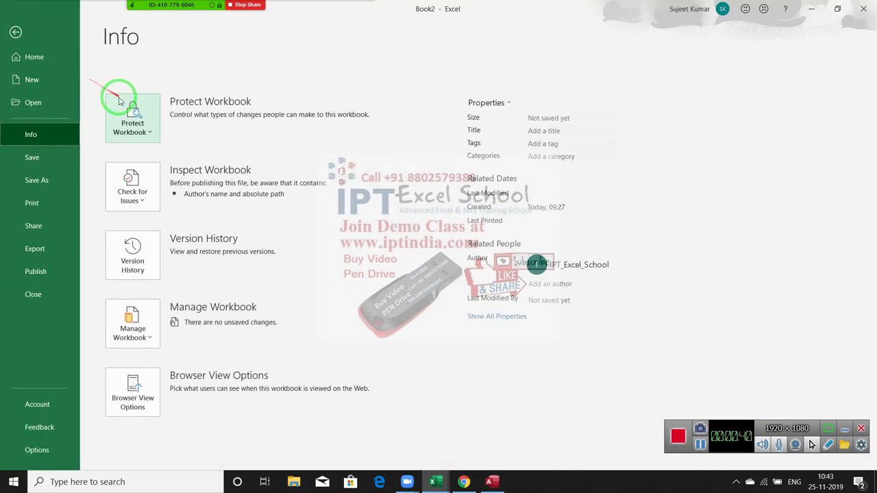
left_click(61, 102)
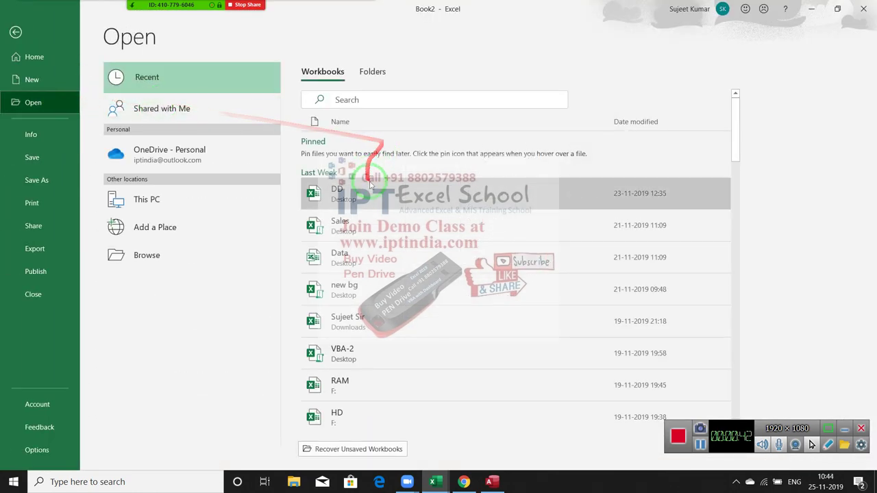
left_click(370, 184)
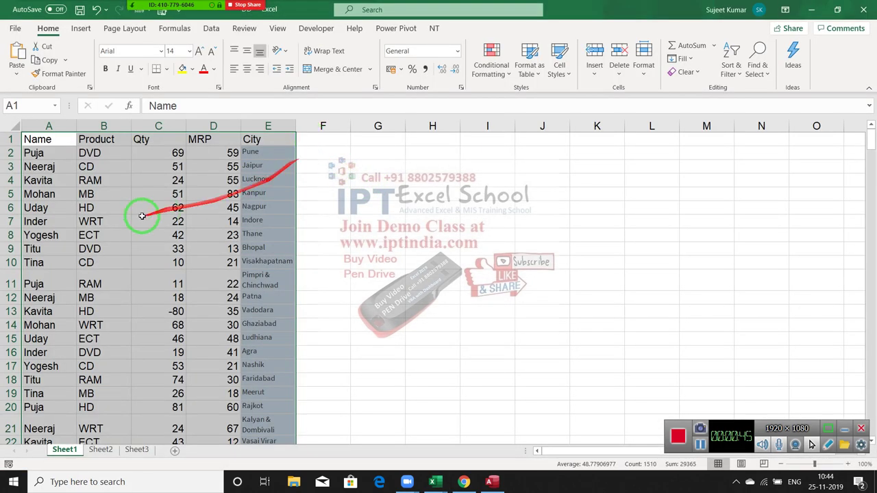
Browse the DD data from the City column to its last row and back to A1
left_click(135, 209)
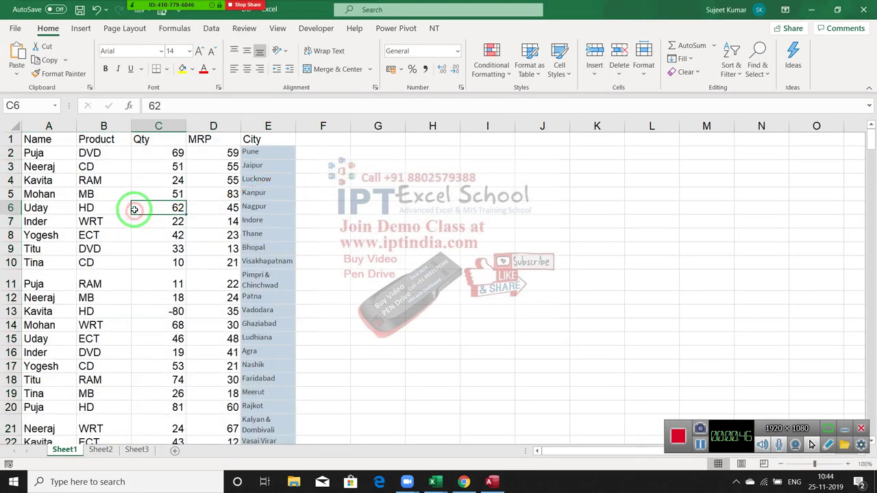
key("Up")
key("Up")
key("Up")
key("Up")
key("Up")
key("Right")
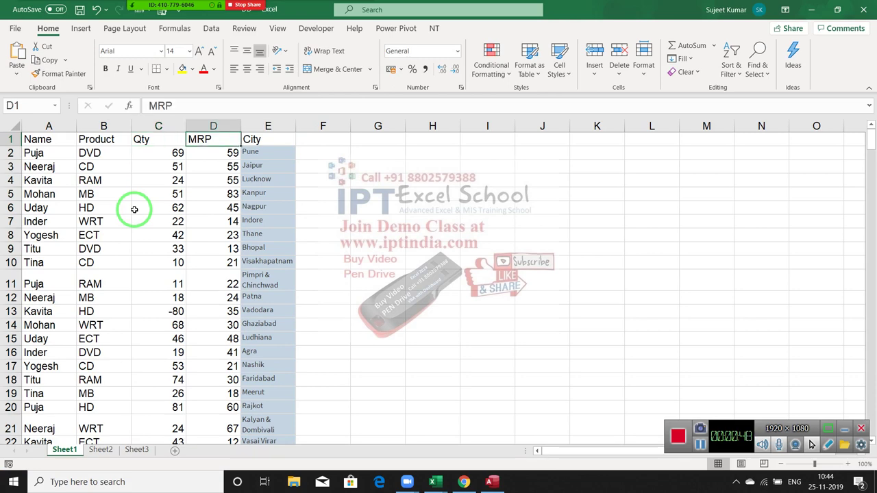
key("Right")
key("Down")
key("ctrl+Down")
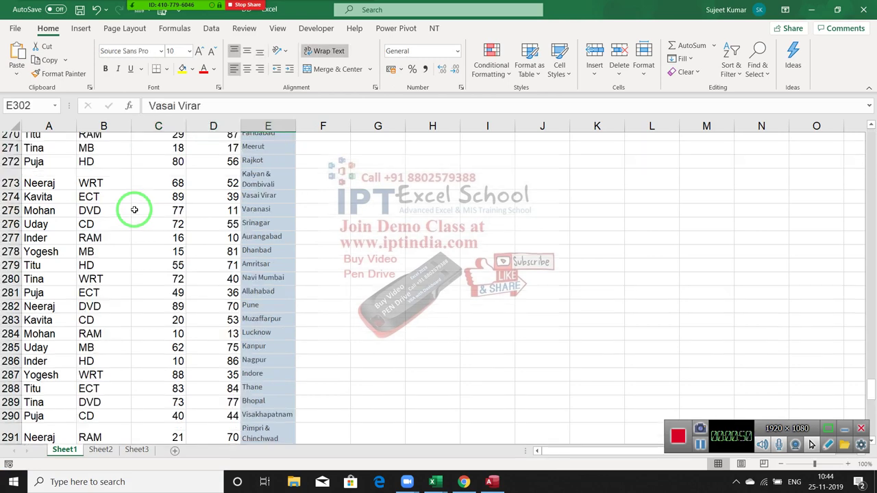
key("ctrl+Up")
key("Left")
key("Left")
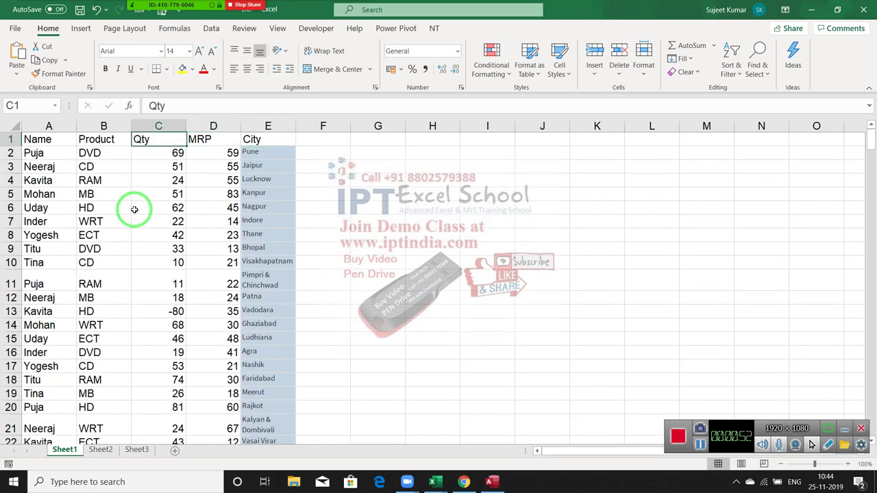
key("Left")
key("Left")
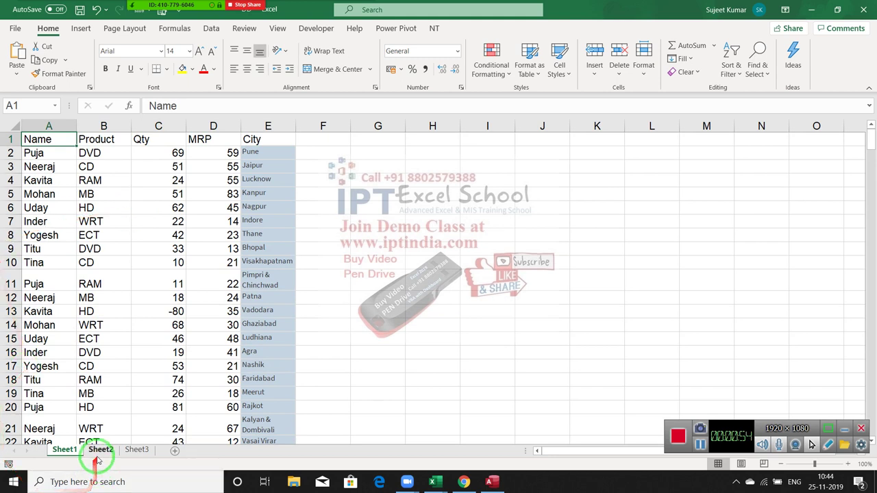
Rename the three sheets to Sales, Cust and Product, ending on Sales
left_click_drag(72, 454, 71, 454)
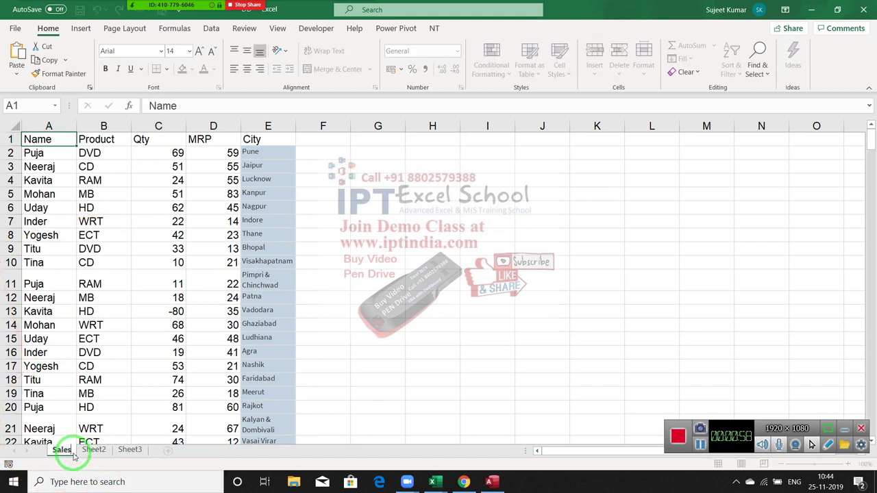
left_click(113, 390)
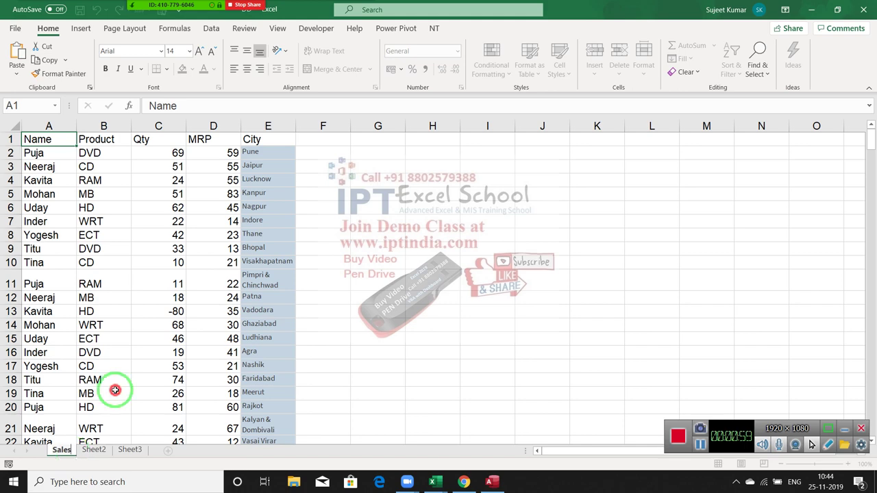
left_click(95, 450)
type("Cust")
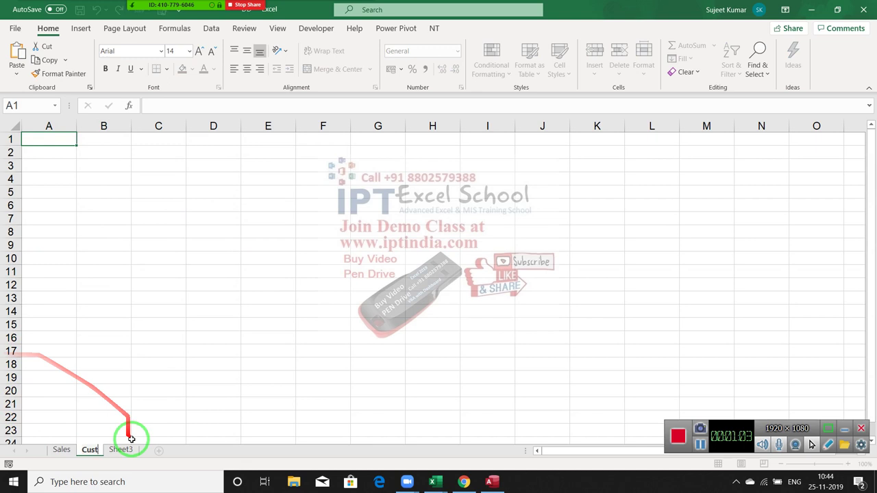
left_click(121, 449)
type("Product")
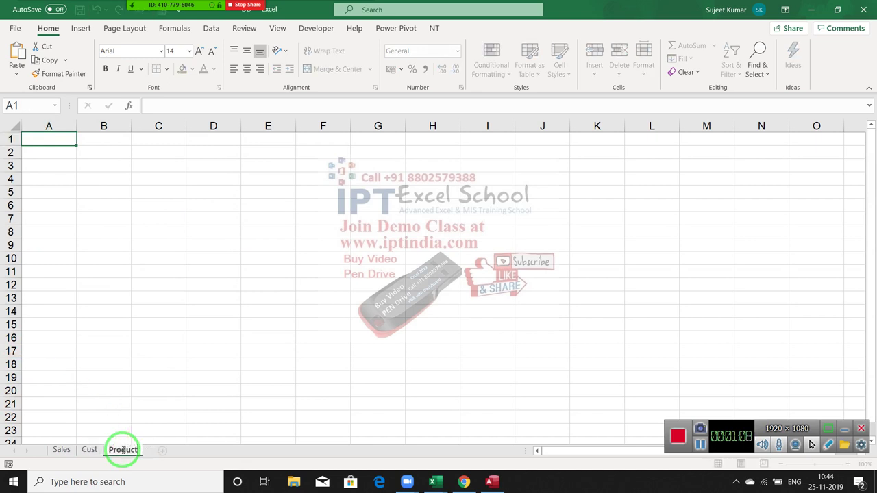
key("Return")
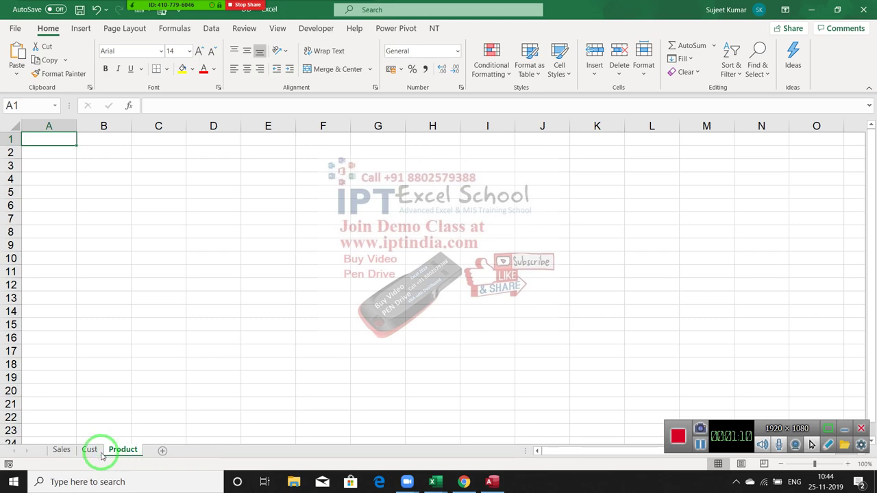
left_click(69, 455)
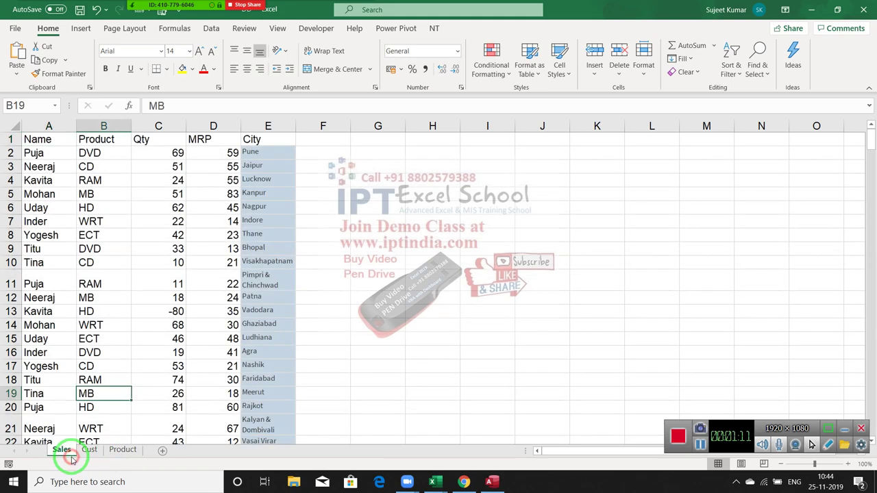
Copy the Name column from Sales into the Cust sheet
left_click(31, 127)
key("ctrl+c")
left_click(96, 452)
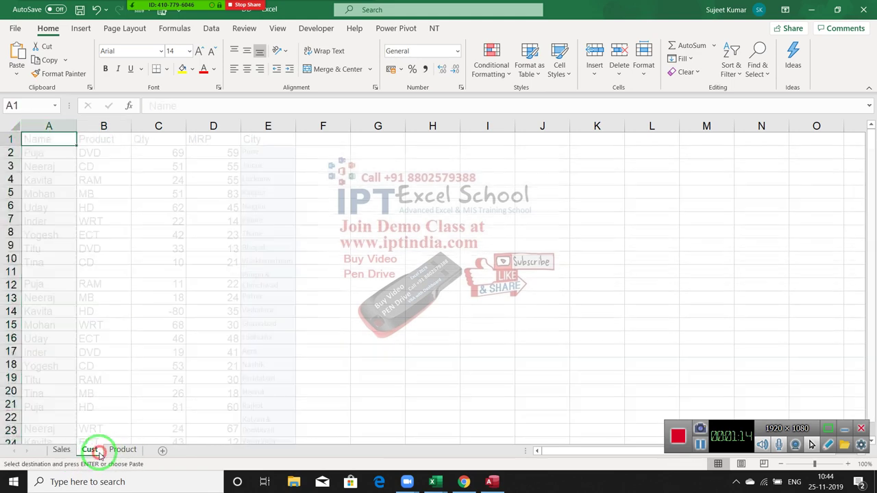
key("ctrl+v")
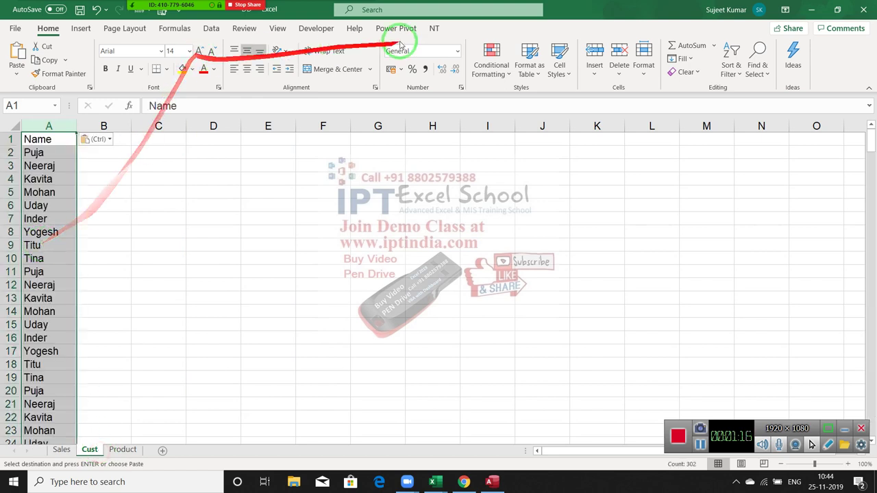
Remove duplicate names on Cust, leaving 10 unique names, then return to Sales
left_click(319, 27)
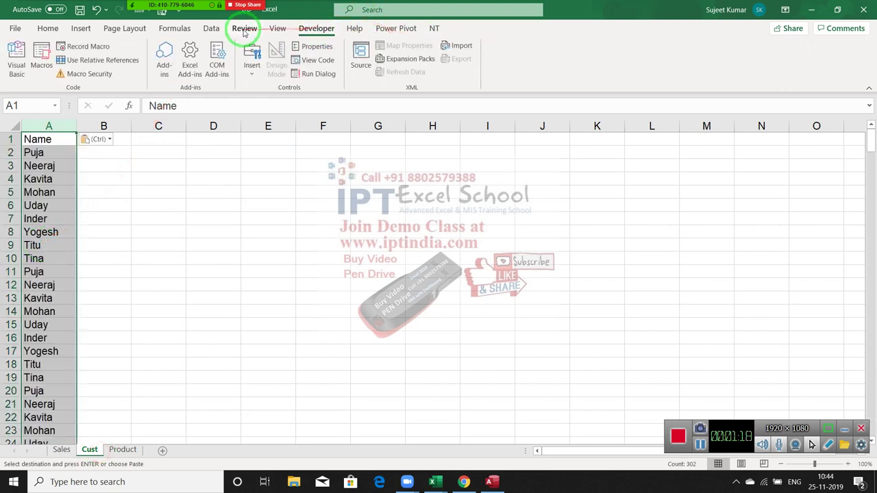
left_click(211, 28)
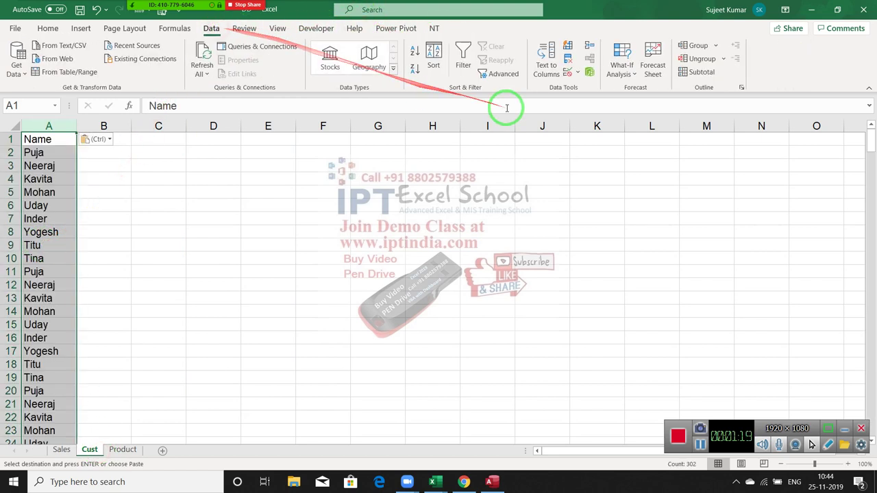
left_click(567, 60)
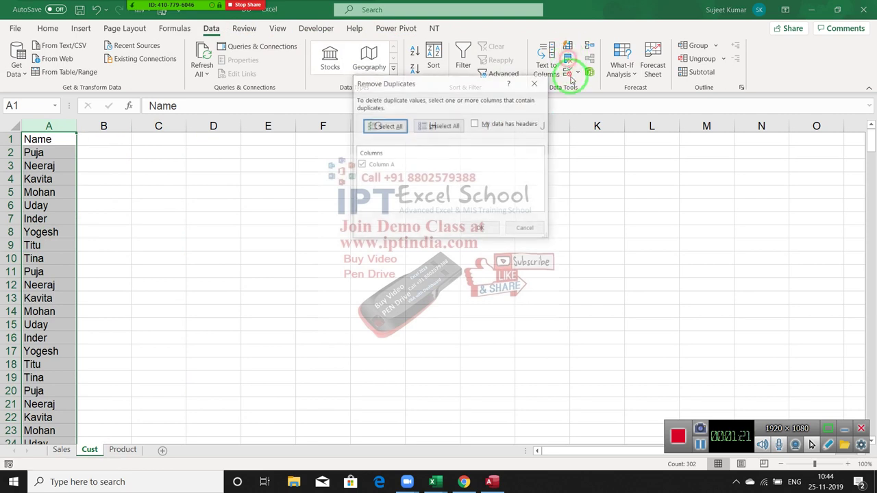
left_click(490, 229)
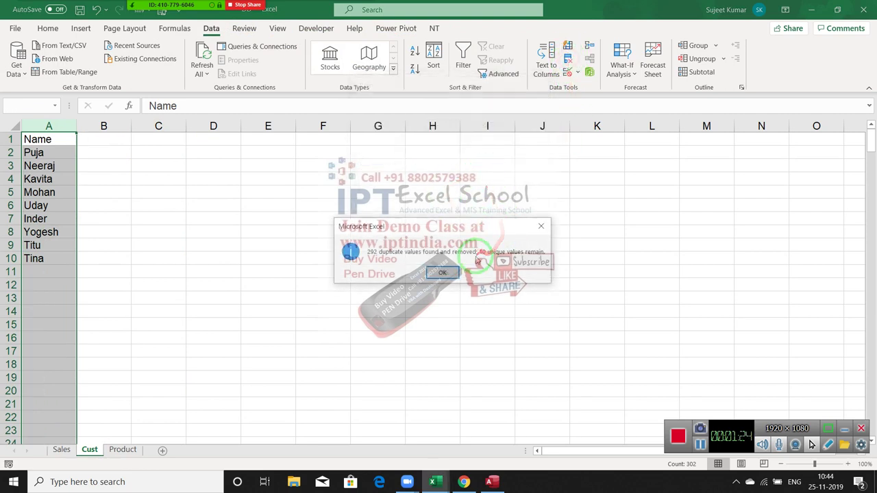
left_click(447, 269)
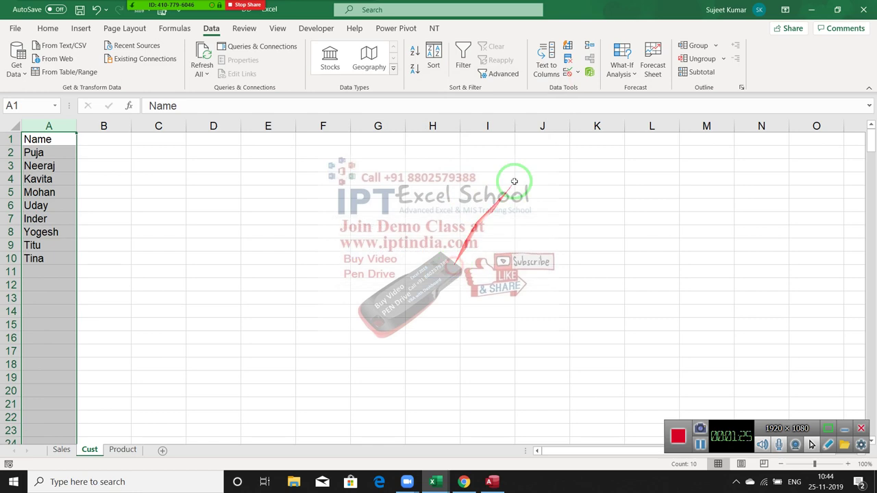
left_click(61, 449)
Copy the city list from Sales and paste it into Cust cell B2
left_click_drag(255, 153, 266, 311)
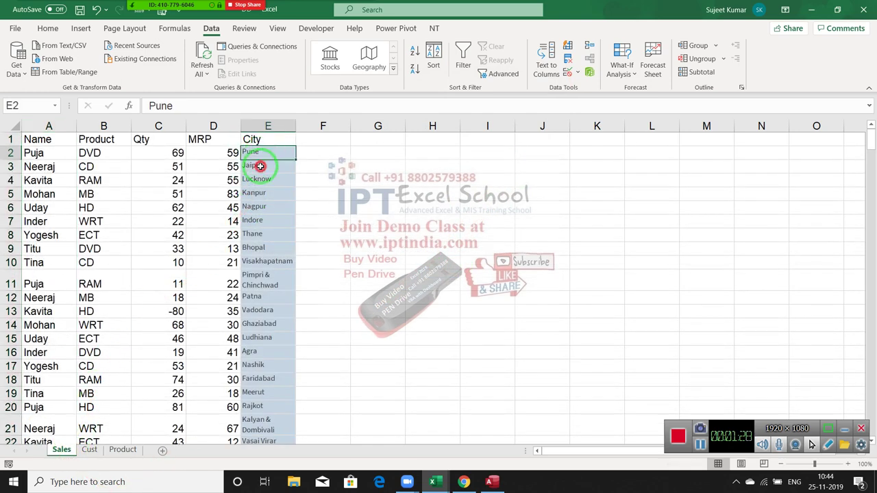
key("ctrl+c")
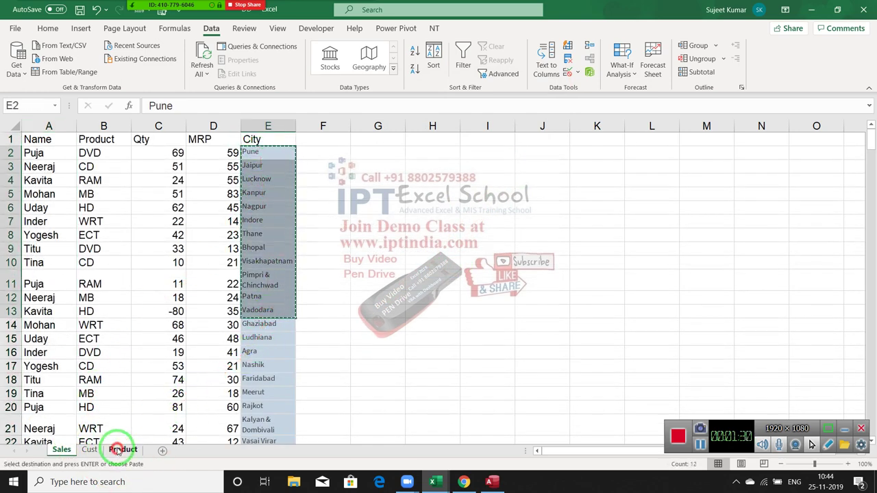
left_click(123, 450)
left_click(89, 449)
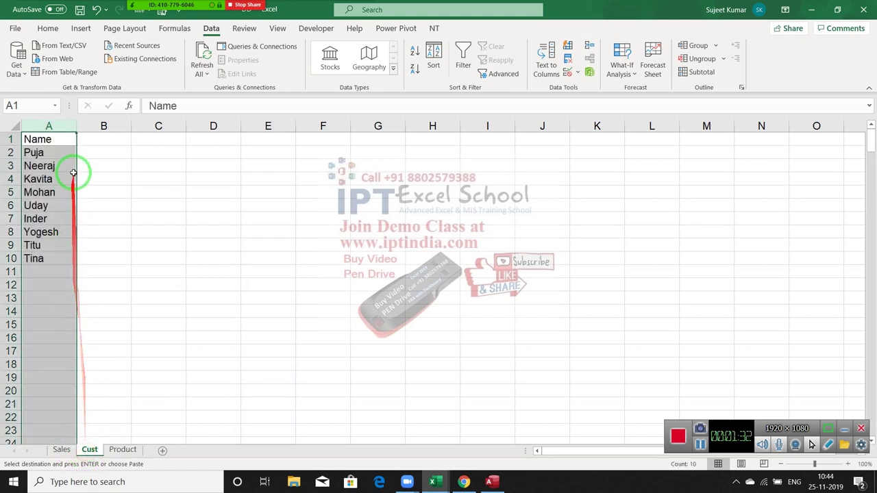
left_click(91, 149)
key("ctrl+v")
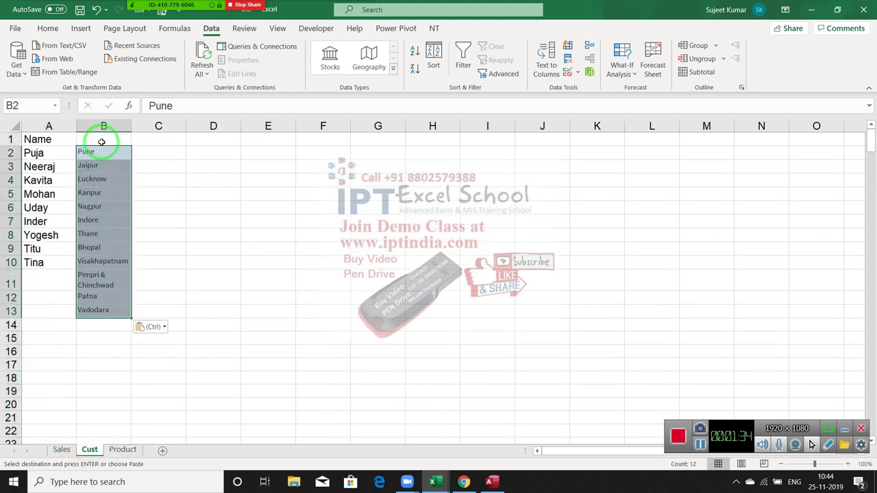
Delete the surplus city rows 11–14 and add the City header in B1
left_click_drag(11, 281, 11, 325)
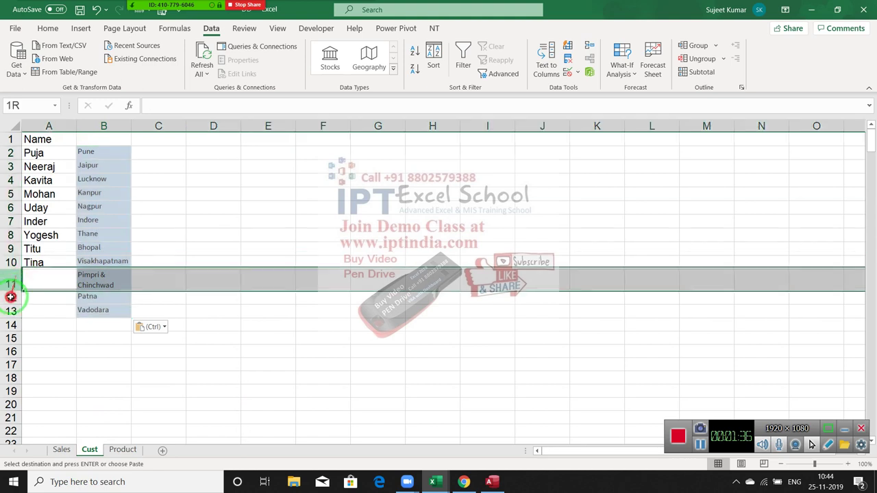
key("ctrl+minus")
key("ctrl+Home")
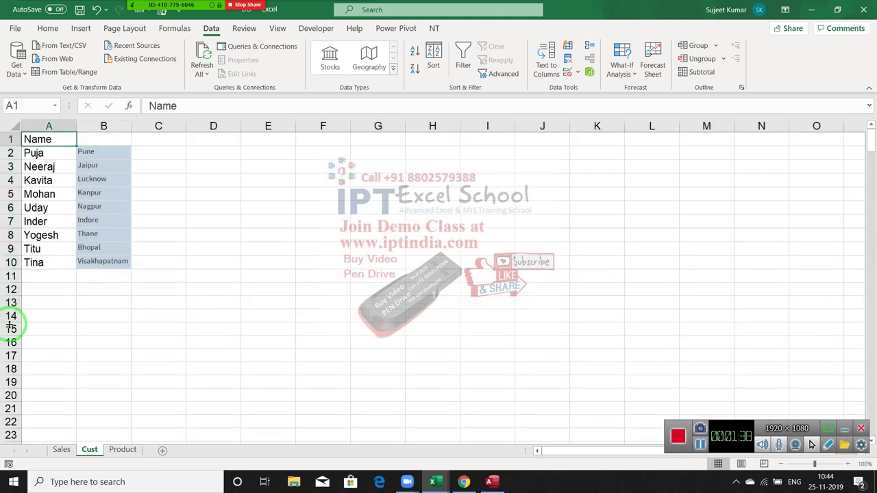
key("Right")
type("i")
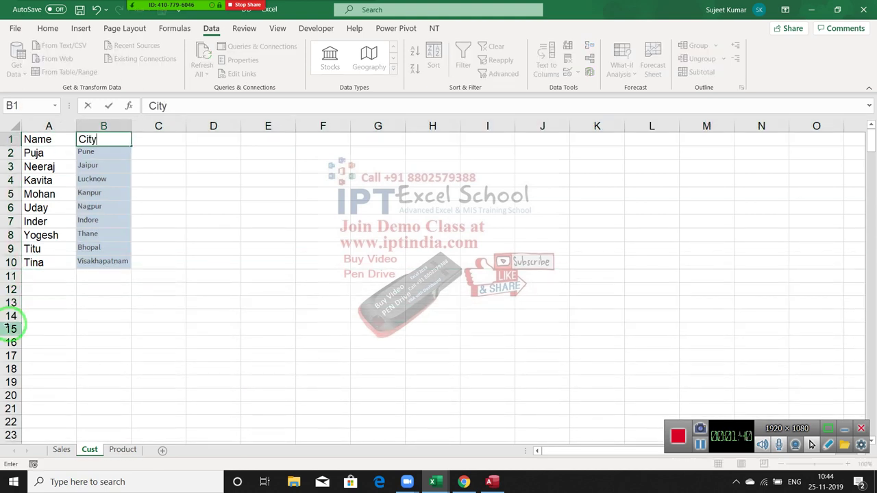
key("Return")
Insert a new column A headed ID with values 1 and 2 below it
key("Up")
key("Right")
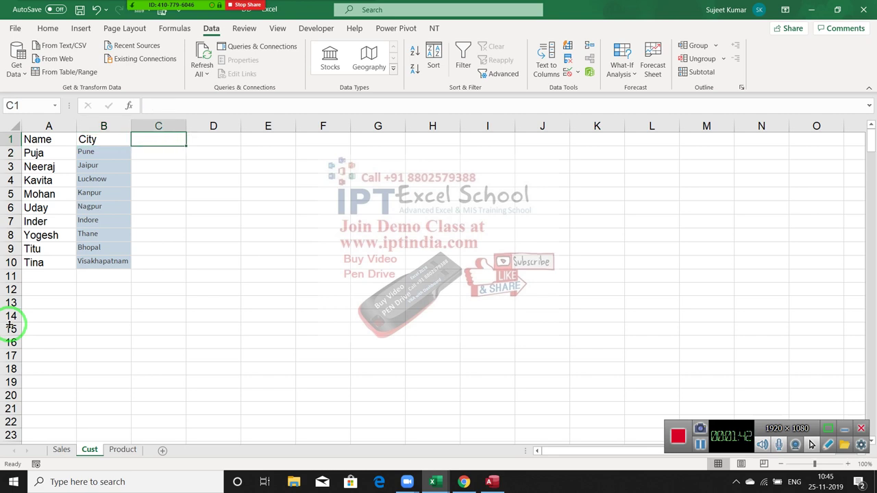
key("Left")
key("Left")
key("ctrl+space")
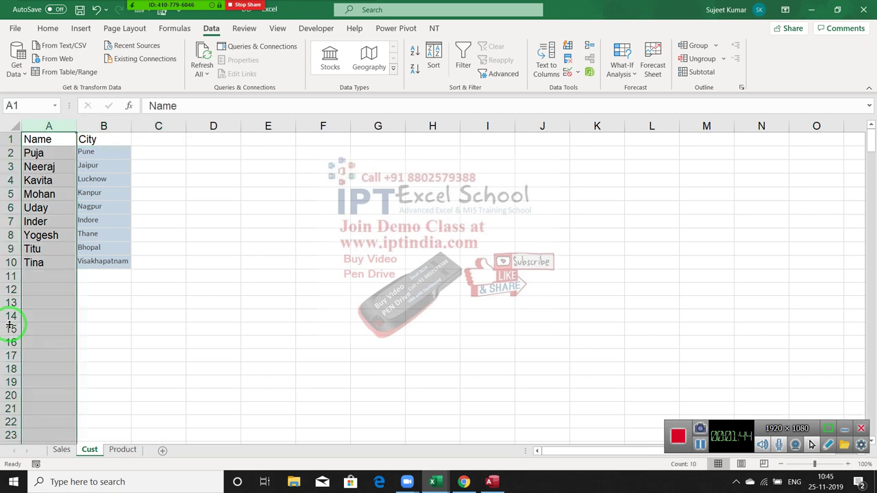
key("ctrl+shift+plus")
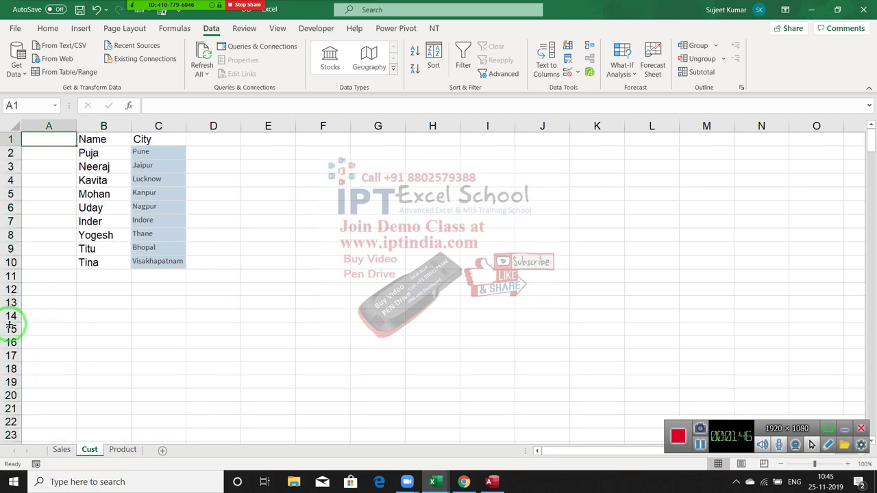
type("ID")
key("Return")
type("1")
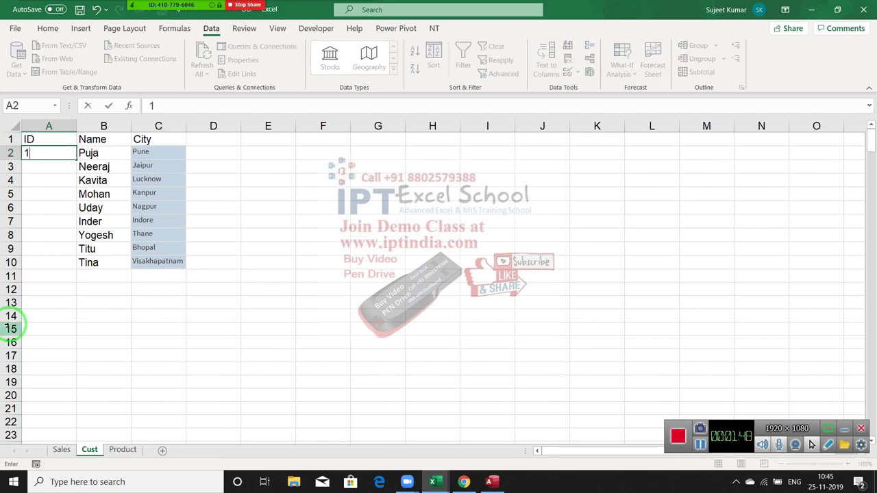
key("Return")
key("ctrl+Tab")
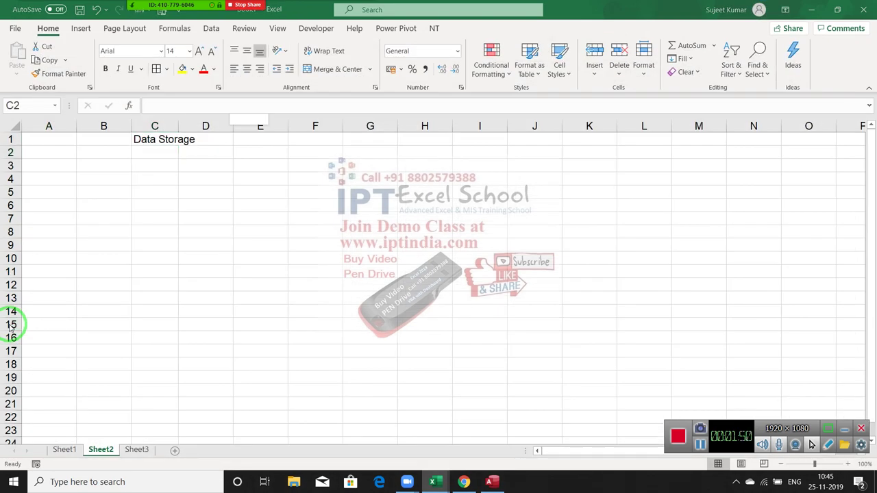
key("ctrl+Tab")
type("2")
key("Return")
Fill the Cust ID series down from 1 to 9
key("Up")
key("Up")
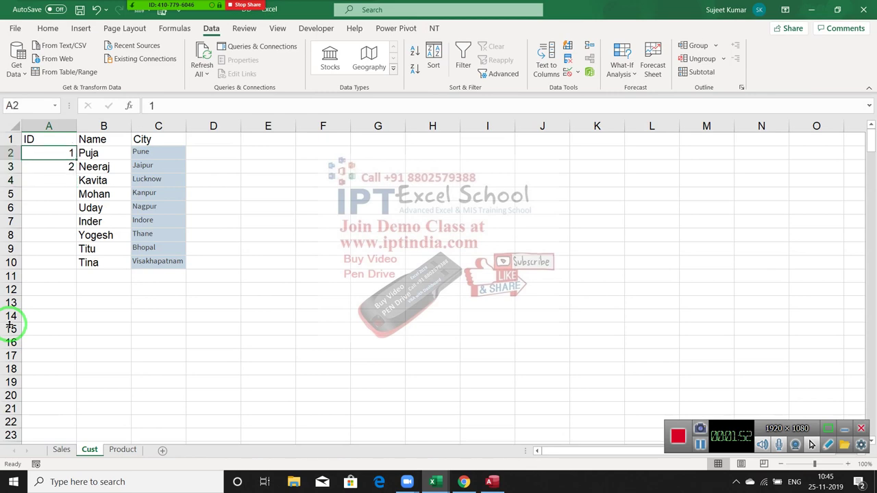
key("shift+Down")
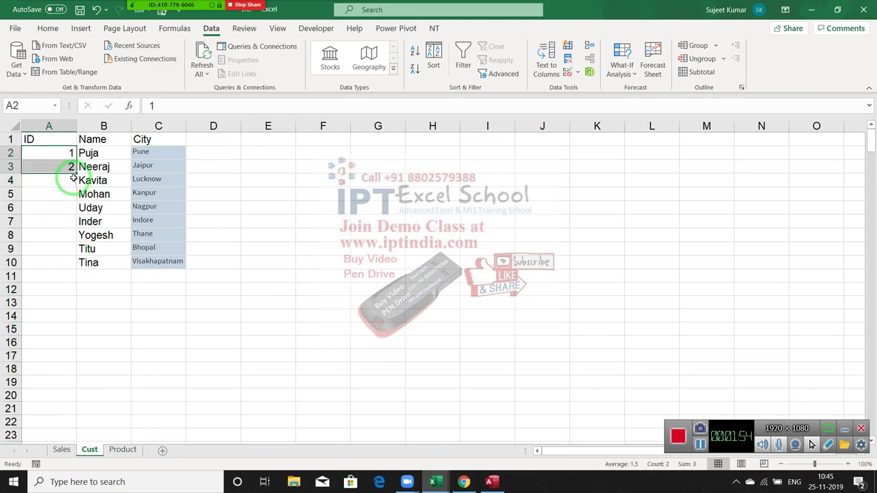
double_click(74, 172)
On Sales, retitle column A as CID and start a RANDBETWEEN formula in A2
left_click(61, 450)
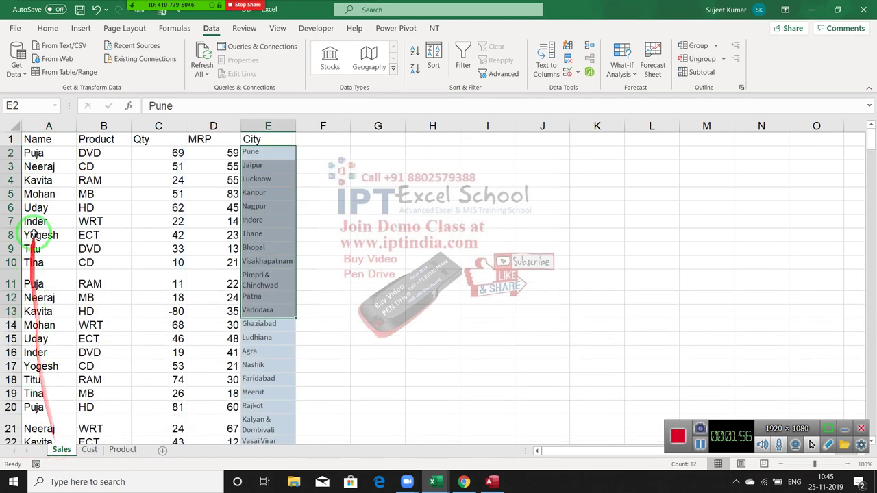
left_click(42, 139)
type("C")
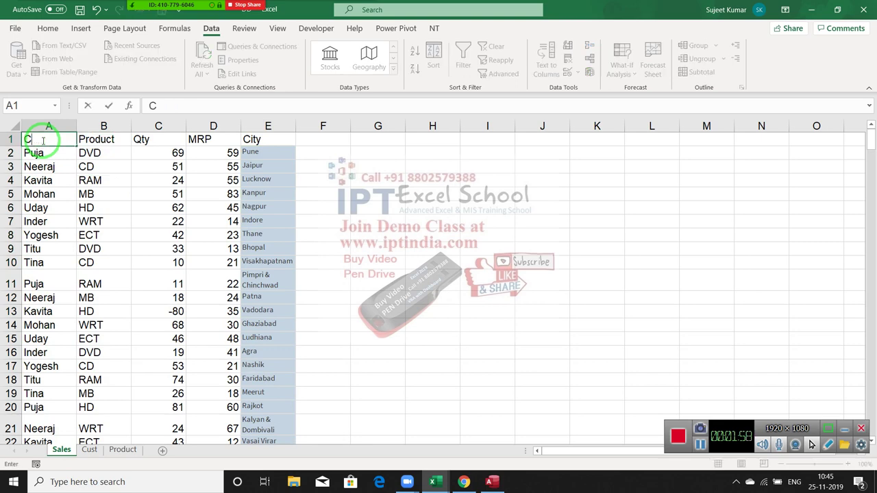
type("ID")
key("Return")
type("=ra")
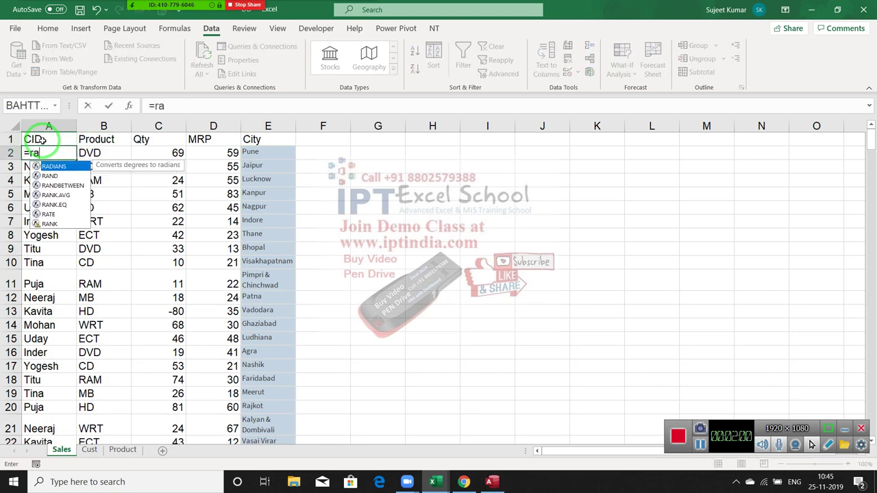
key("Down")
key("Down")
key("Tab")
type("1")
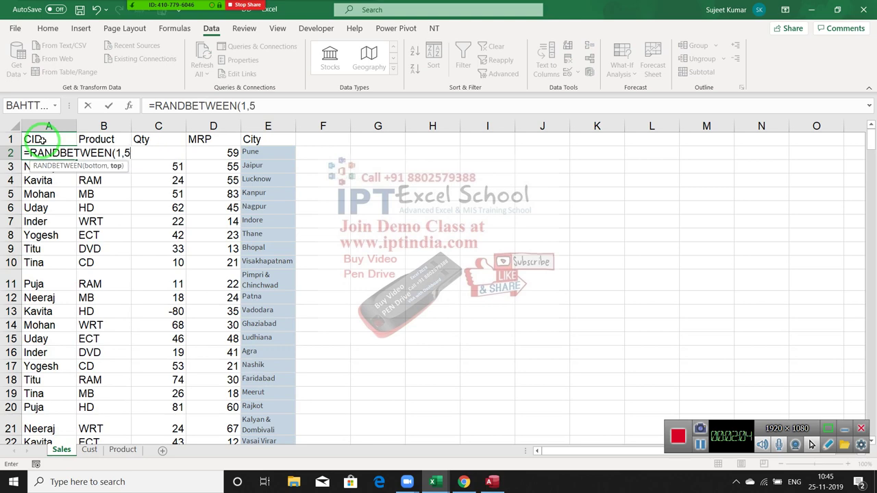
key("Return")
Set A2 to =RANDBETWEEN(1,9) and fill it down the CID column
left_click(89, 450)
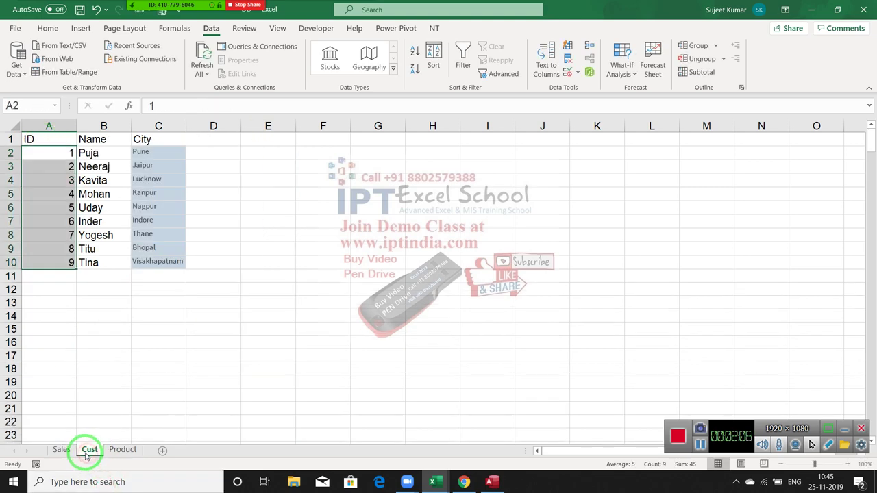
left_click(62, 452, "ctrl")
left_click(62, 452)
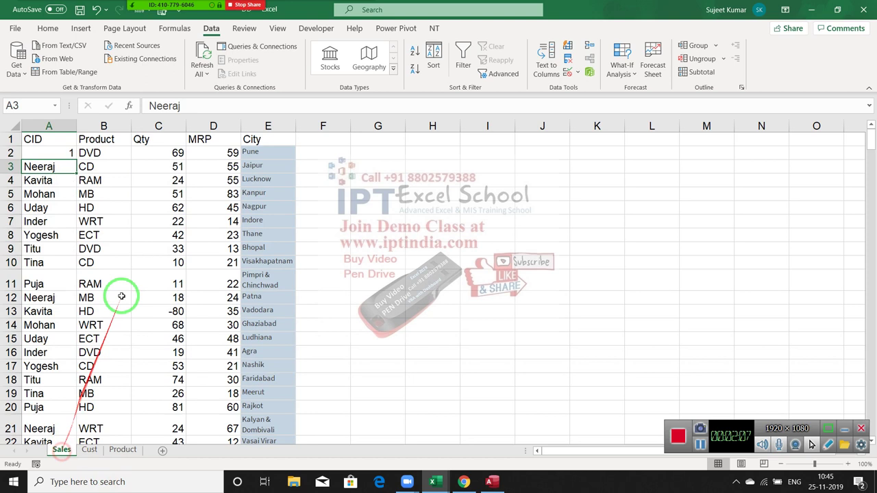
left_click(62, 152)
left_click(255, 107)
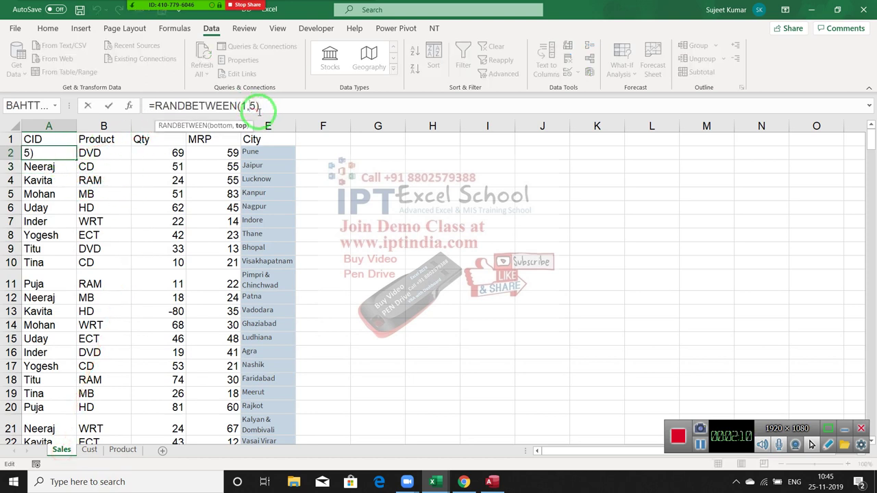
key("ctrl+Return")
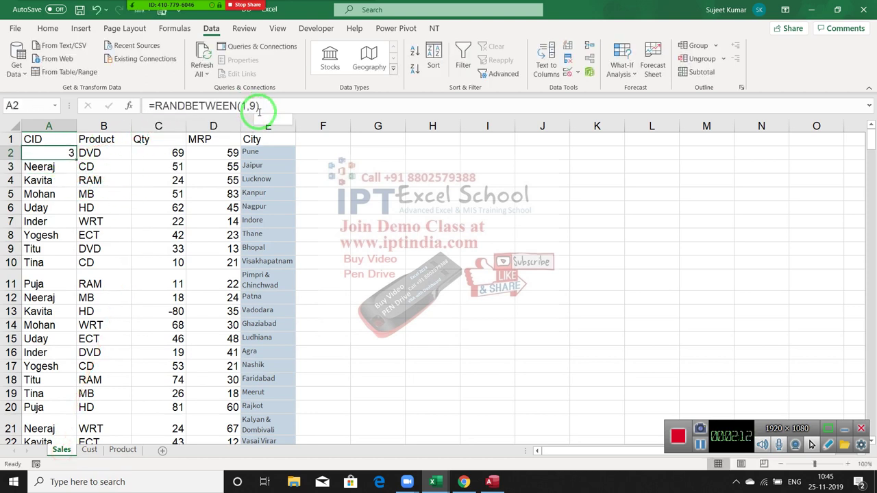
double_click(78, 160)
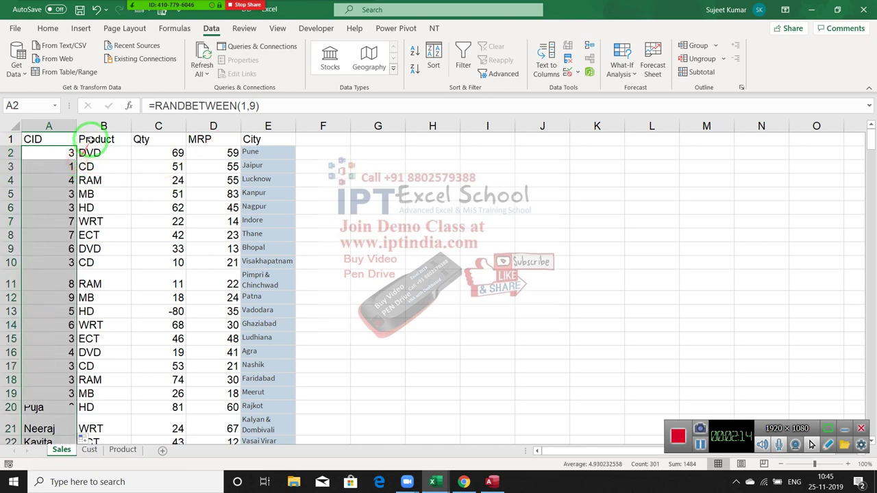
Clear the City column on Sales and copy the Product column into the Product sheet
left_click(96, 127)
key("ctrl+c")
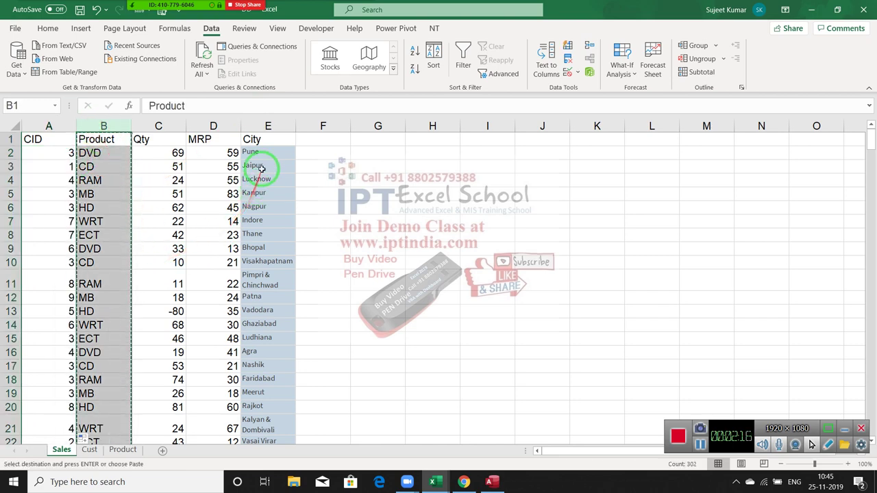
left_click(267, 125)
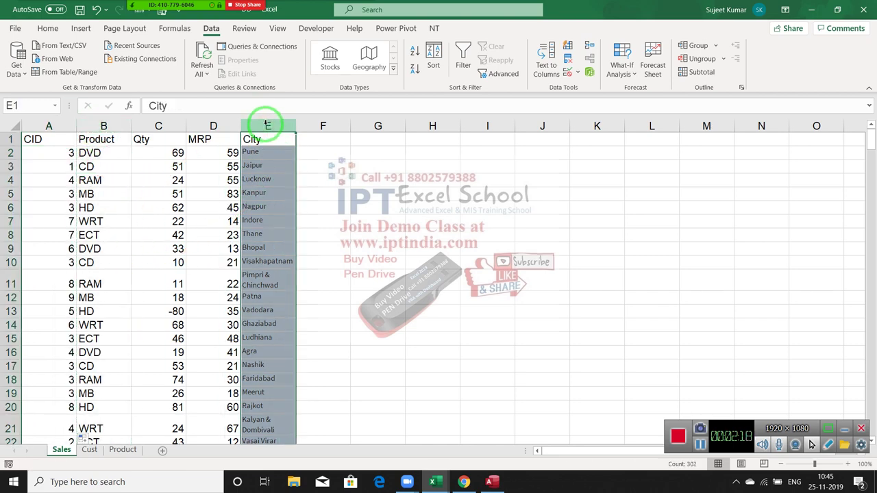
key("Delete")
left_click(117, 151)
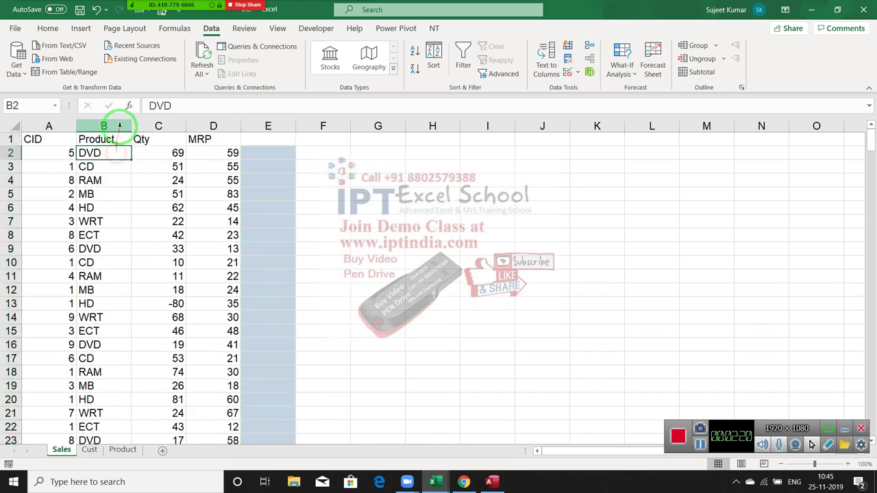
left_click(118, 125)
key("ctrl+c")
left_click(122, 449)
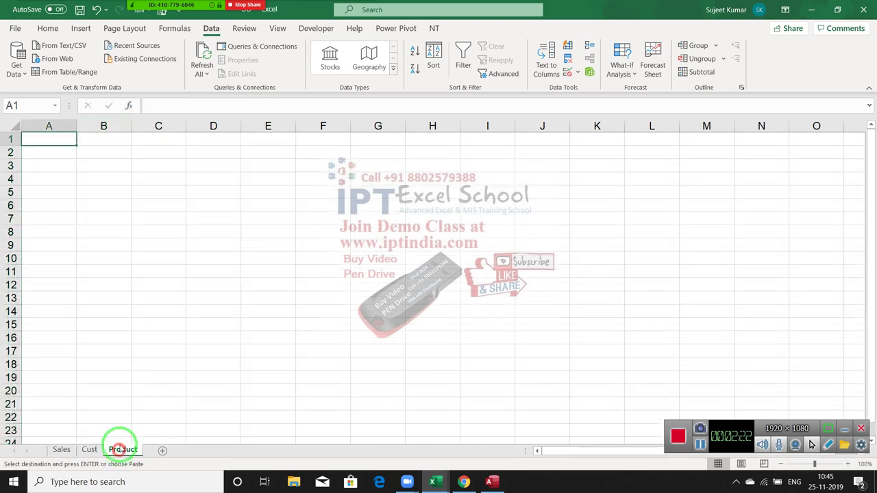
key("Return")
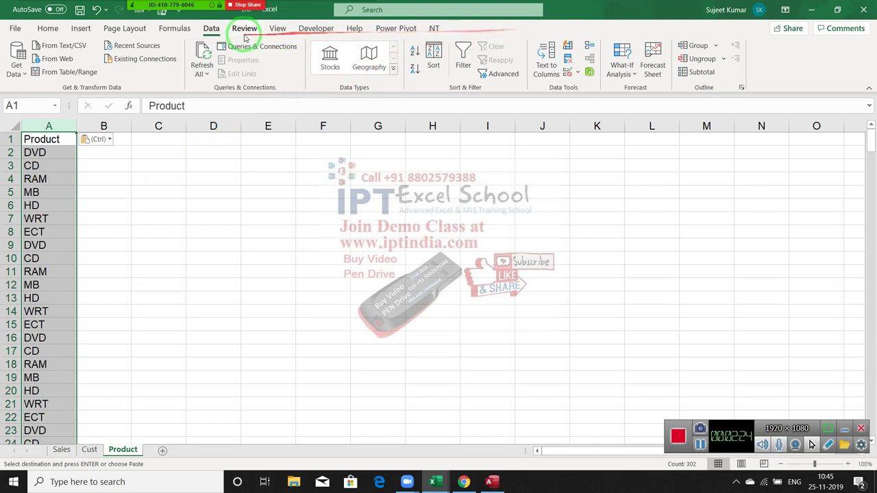
Remove duplicate products, leaving seven, and insert an empty column A before them
left_click(568, 58)
left_click(480, 229)
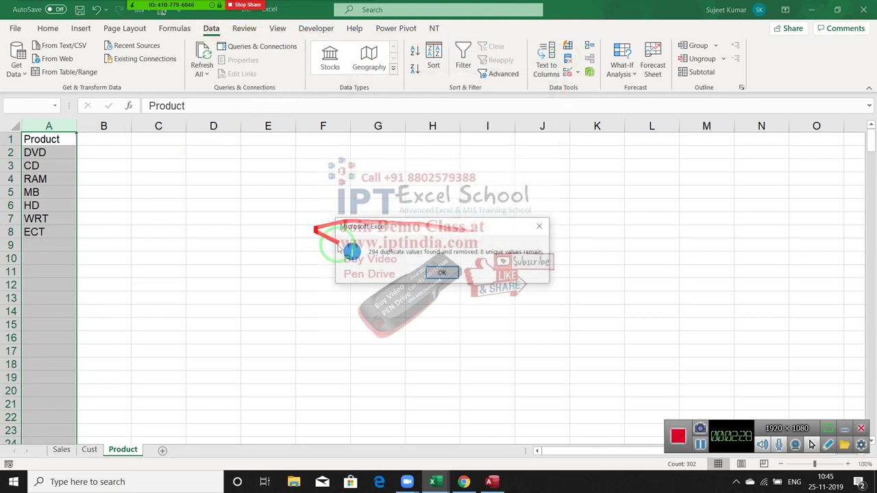
left_click(441, 267)
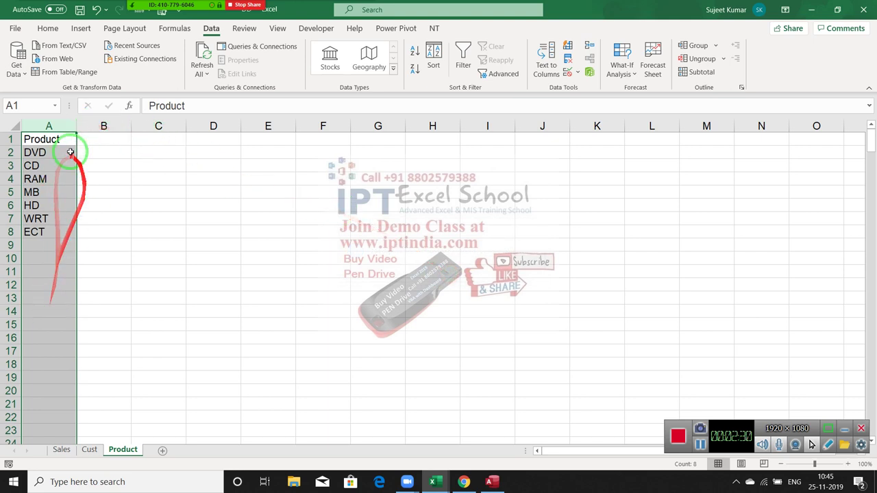
key("ctrl+shift+plus")
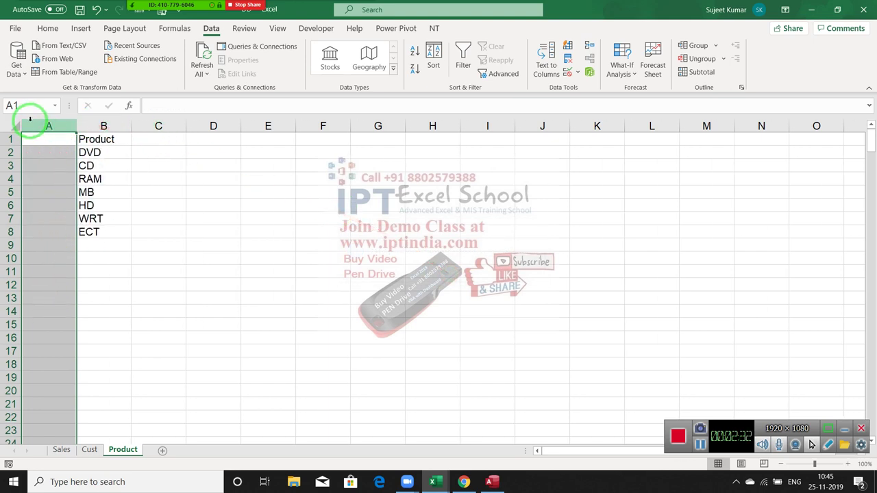
left_click(53, 139)
Enter the ID heading in A1 with numbers 1 to 7 below it
type("ID")
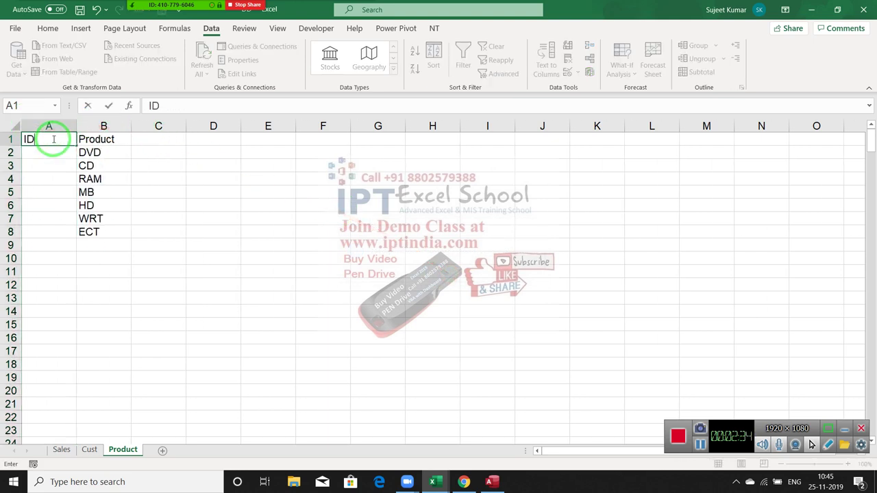
key("Return")
type("1")
key("Return")
type("2 3")
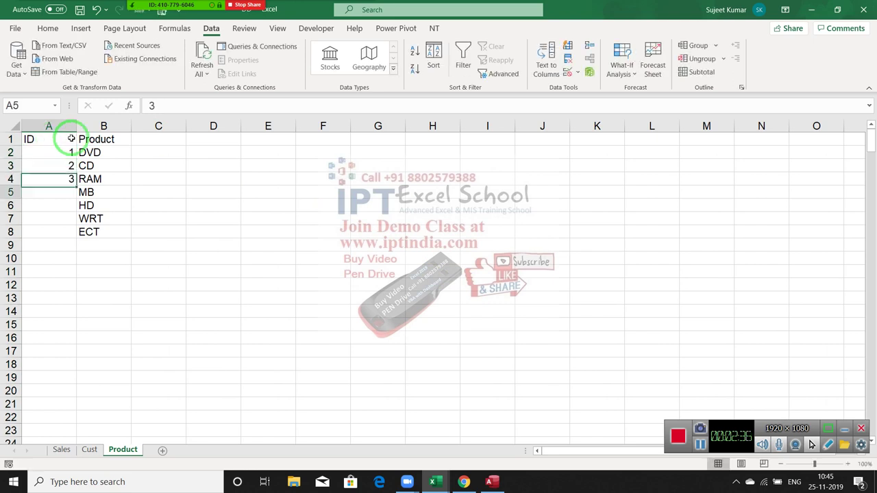
type(" 4 5 6 7")
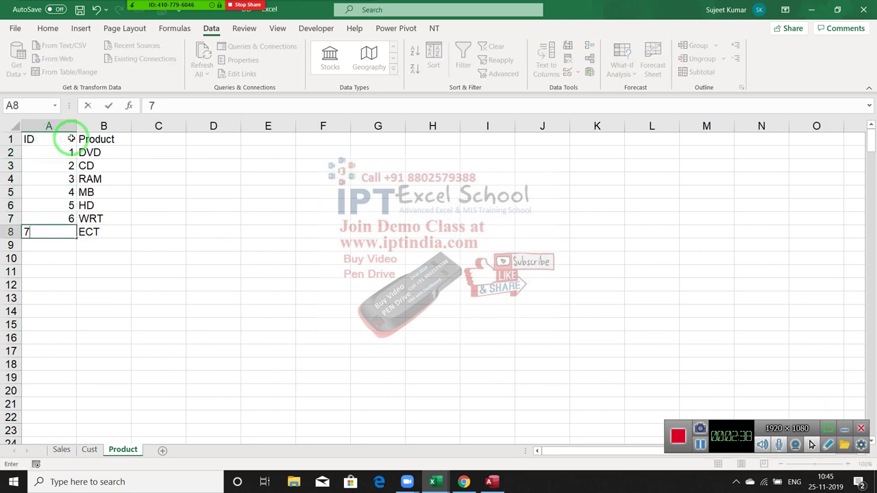
left_click(71, 139)
Add an Amt heading in C1 with prices 85, 365, 856, 253, 241, 365, 265
key("Right")
key("Right")
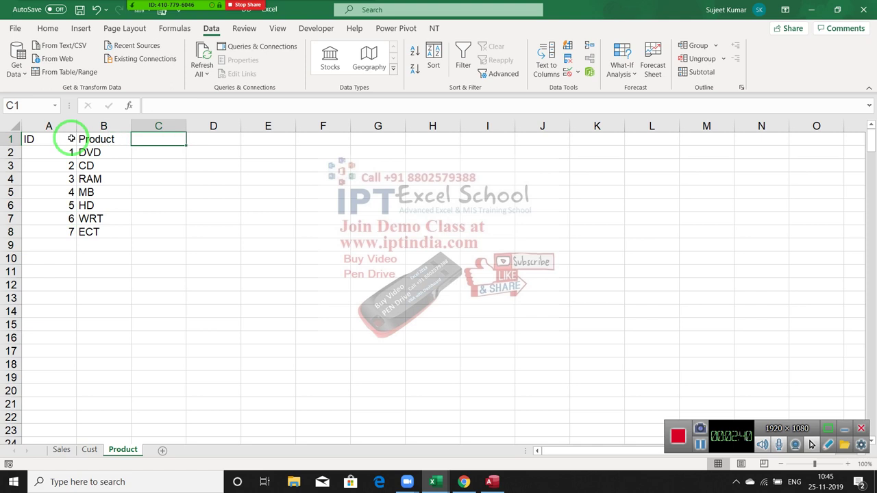
type("at")
key("Return")
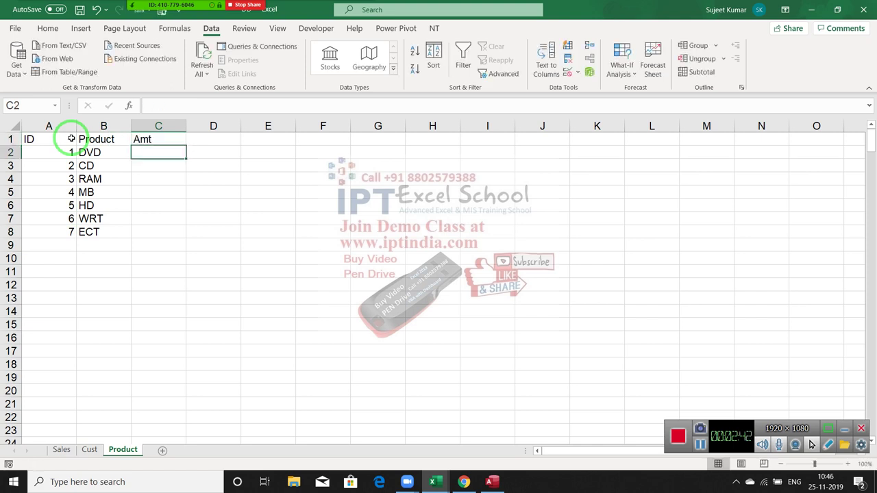
type("85")
key("Return")
type("3")
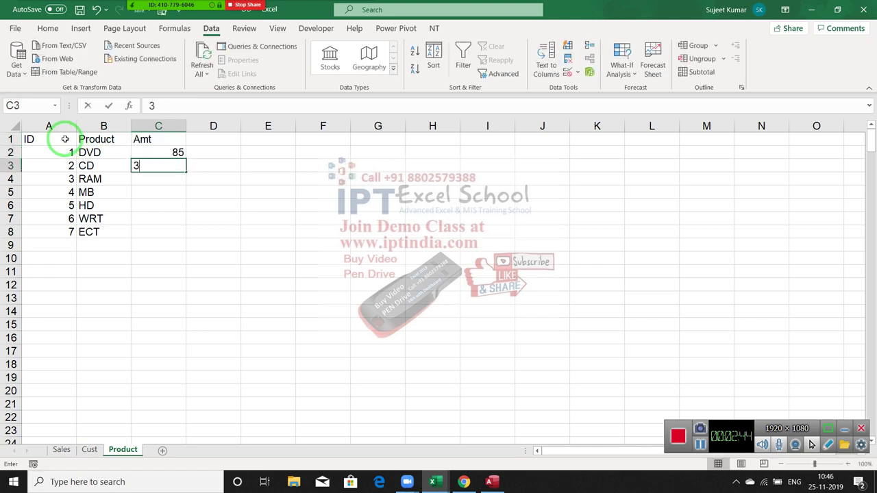
type("65")
key("Return")
type("856")
key("Return")
type("253")
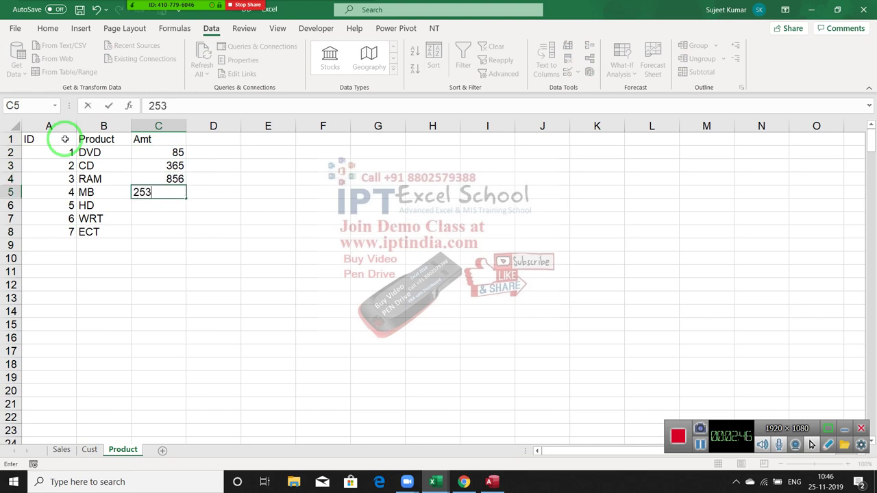
key("Return")
type("241")
key("Return")
type("365")
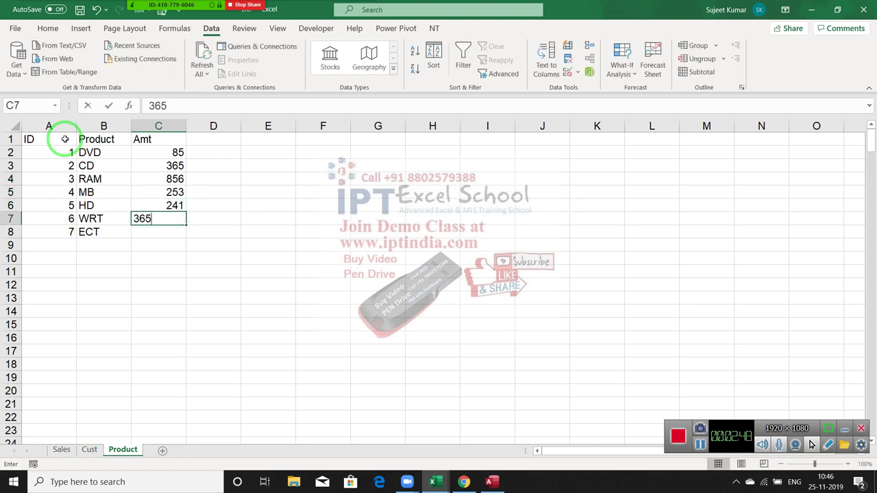
key("Return")
type("265")
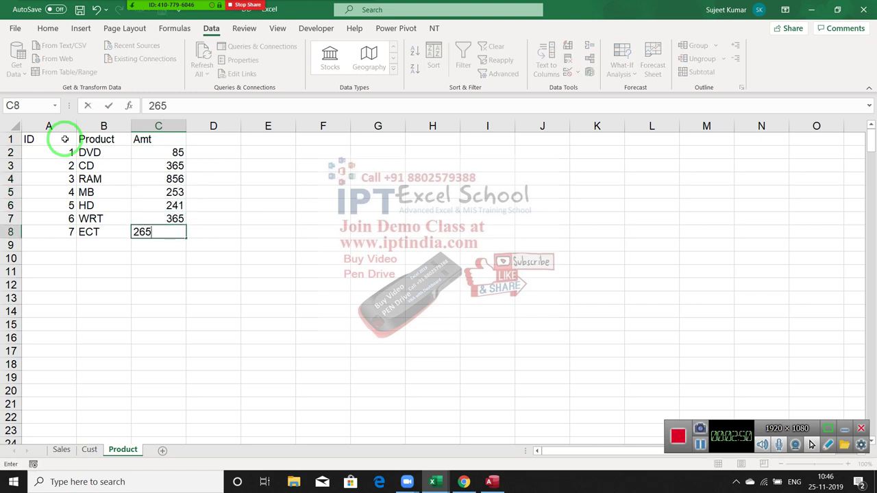
left_click(92, 233)
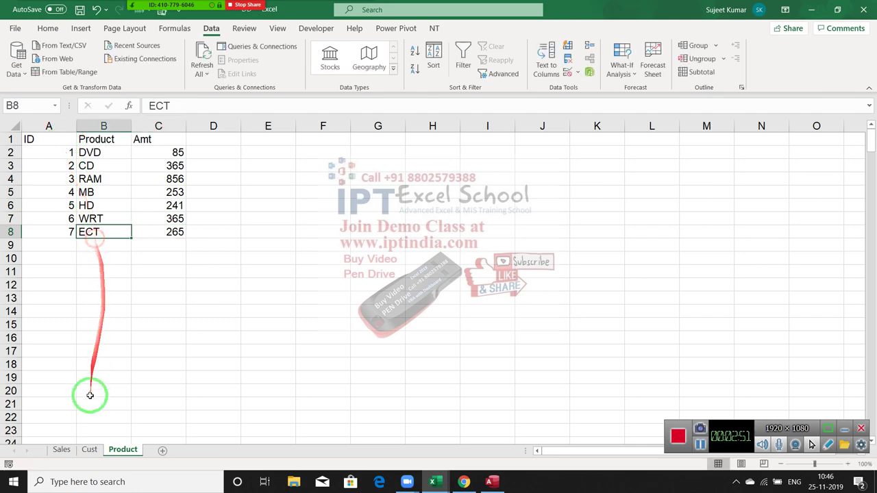
On Sales, delete the MRP column and rename the Product heading to PID
left_click(92, 450)
left_click(61, 450)
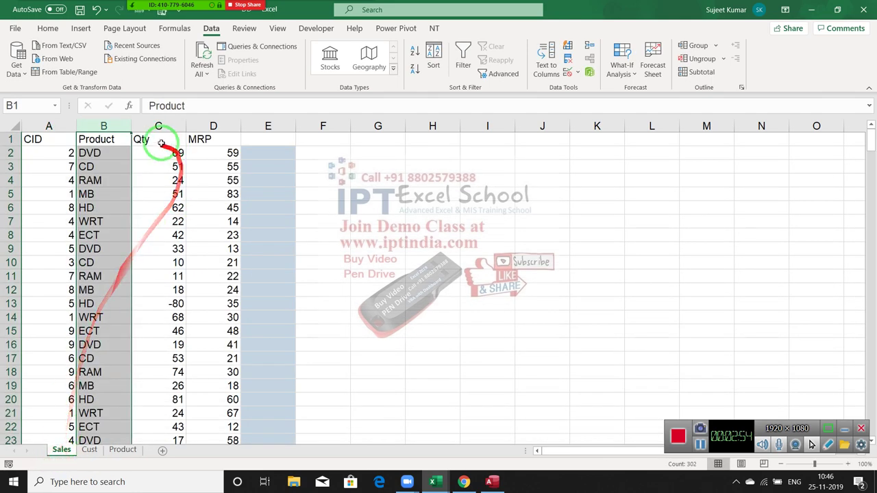
left_click(213, 128)
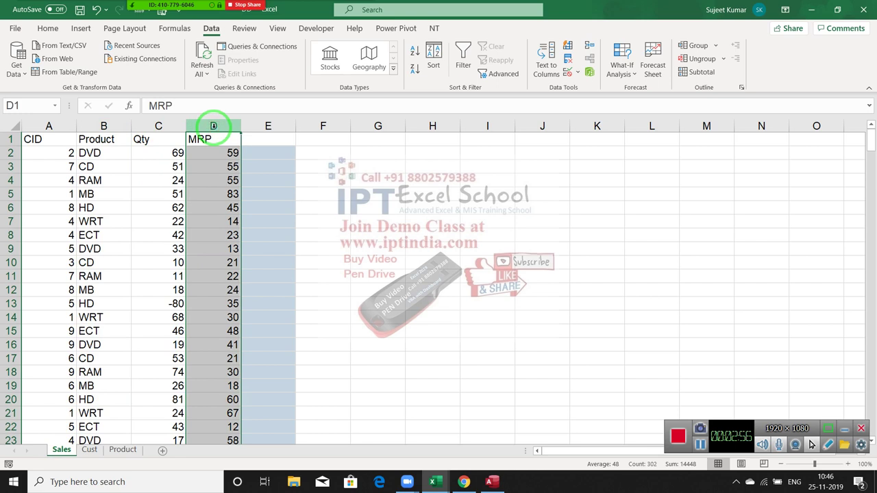
key("ctrl+minus")
left_click(116, 151)
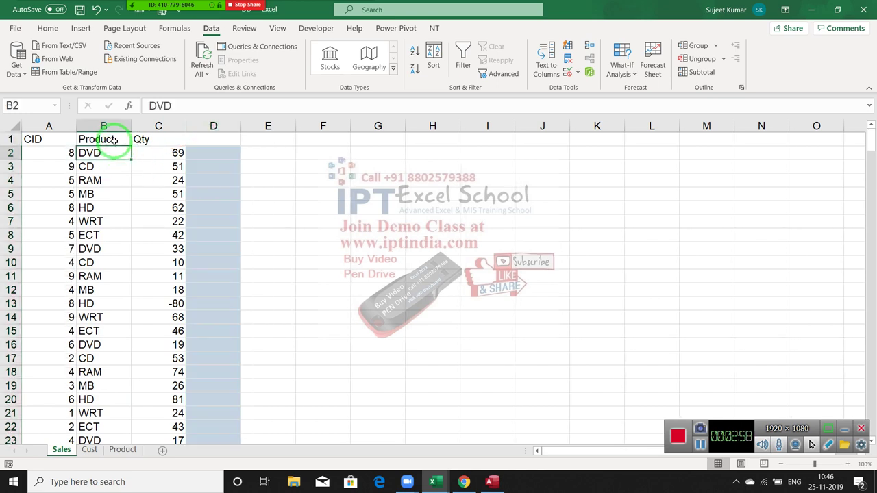
left_click(114, 139)
type("PI")
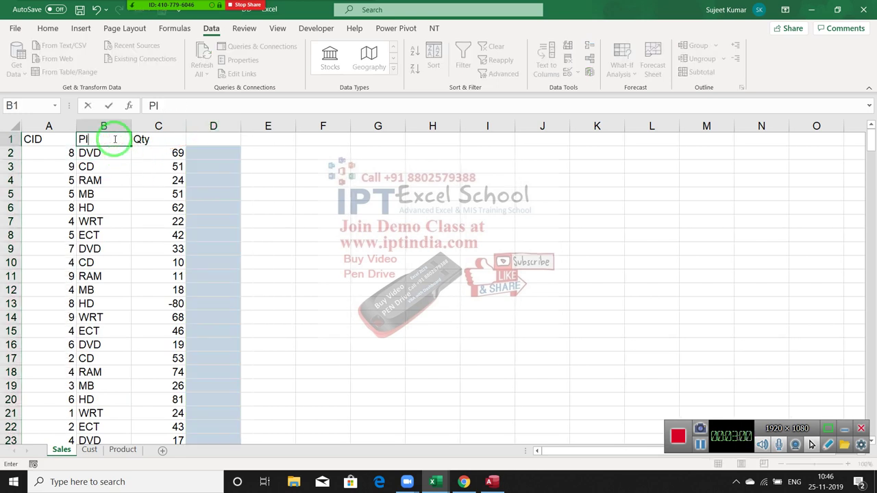
type("D")
key("Return")
Enter =RANDBETWEEN(1,7) in B2 and fill it down the PID column
type("=")
key("Escape")
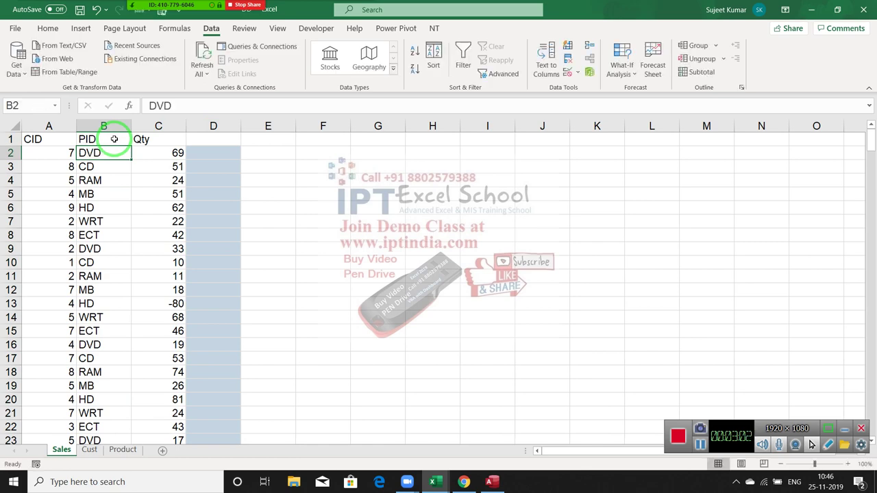
key("ctrl+Page_Down")
key("ctrl+Page_Down")
key("ctrl+Page_Up")
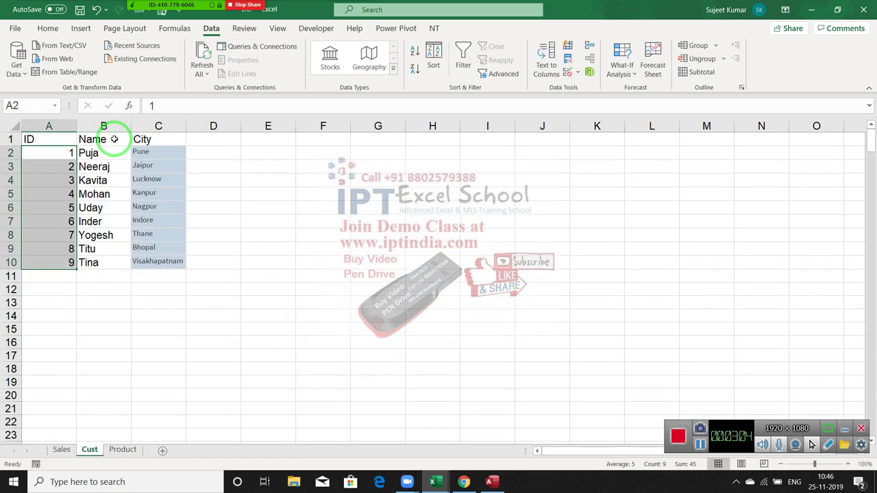
key("ctrl+Page_Up")
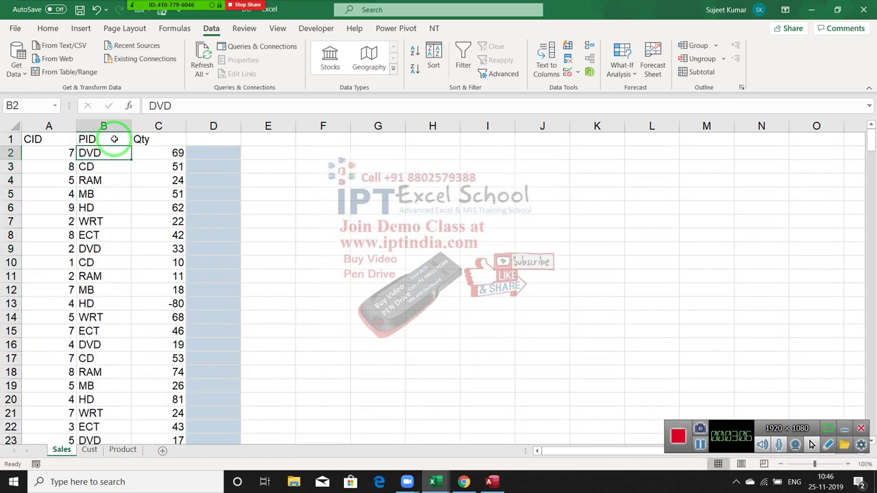
key("ctrl+r")
key("F2")
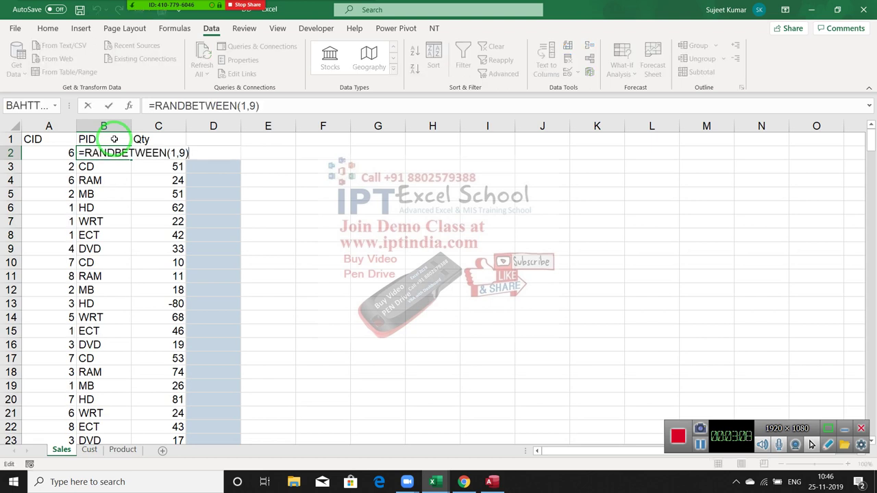
key("Return")
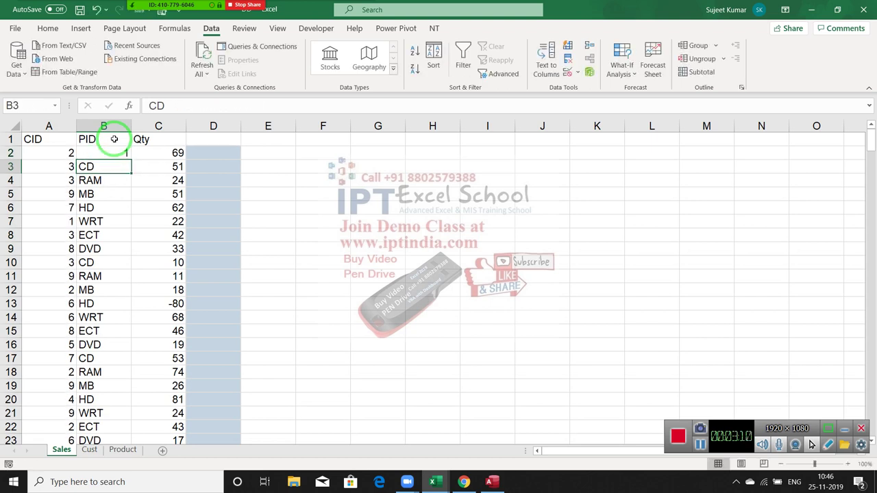
key("Up")
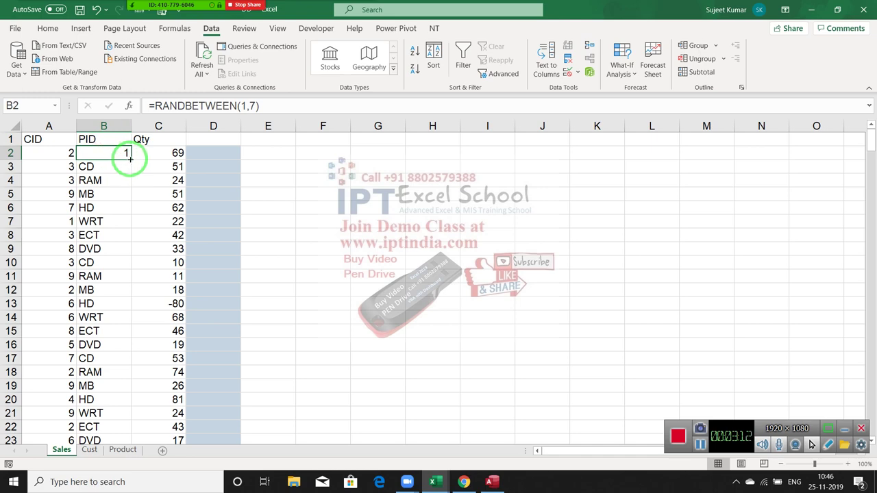
double_click(131, 159)
key("ctrl+Up")
Copy the whole Sales data range and paste it back as values
key("Left")
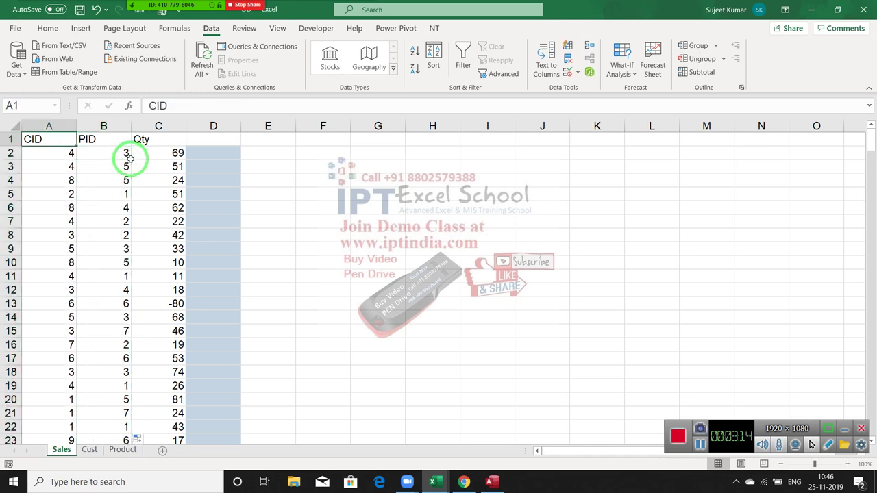
key("ctrl+shift+Right")
key("ctrl+shift+Down")
key("ctrl+c")
left_click_drag(117, 156, 67, 63)
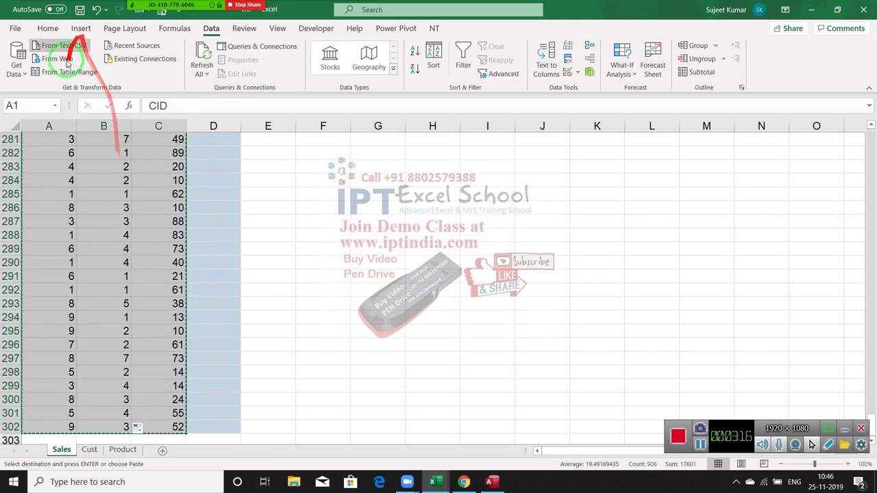
left_click(45, 28)
left_click(16, 72)
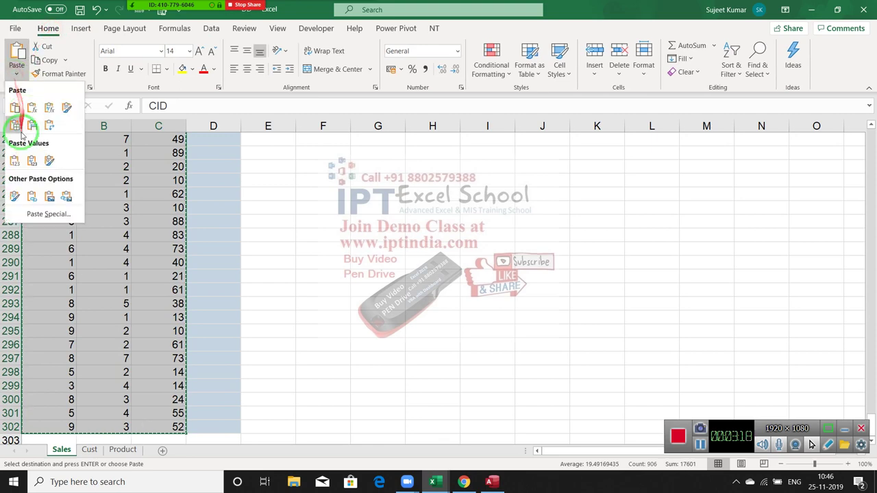
scroll(65, 200, "up", 1)
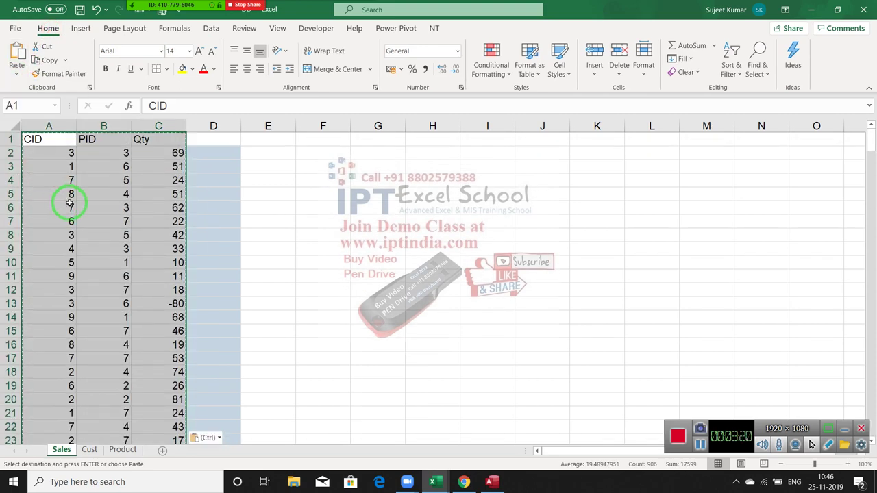
left_click(70, 205)
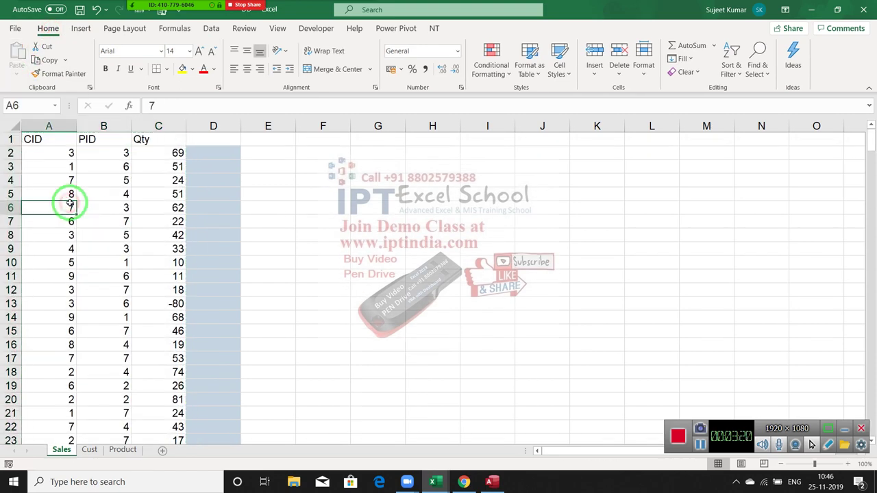
Insert a blank column before CID headed SID, with 1 as the first value
left_click(93, 127)
left_click(46, 125)
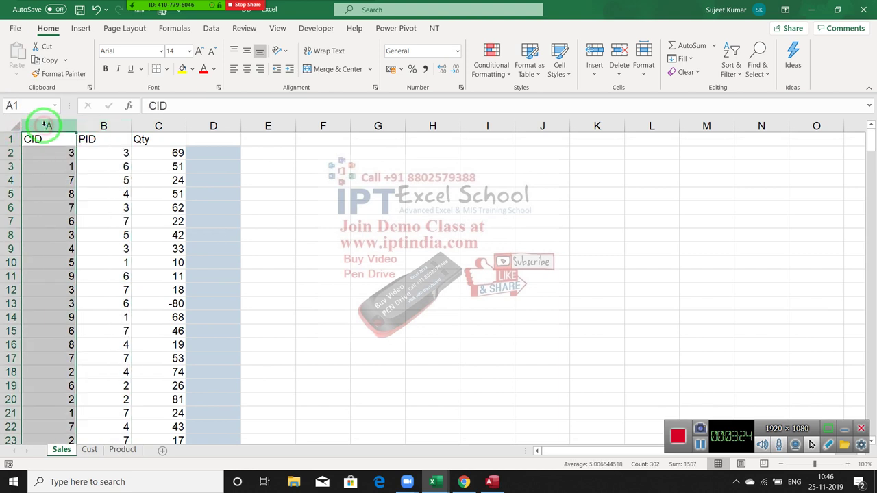
key("ctrl+shift+plus")
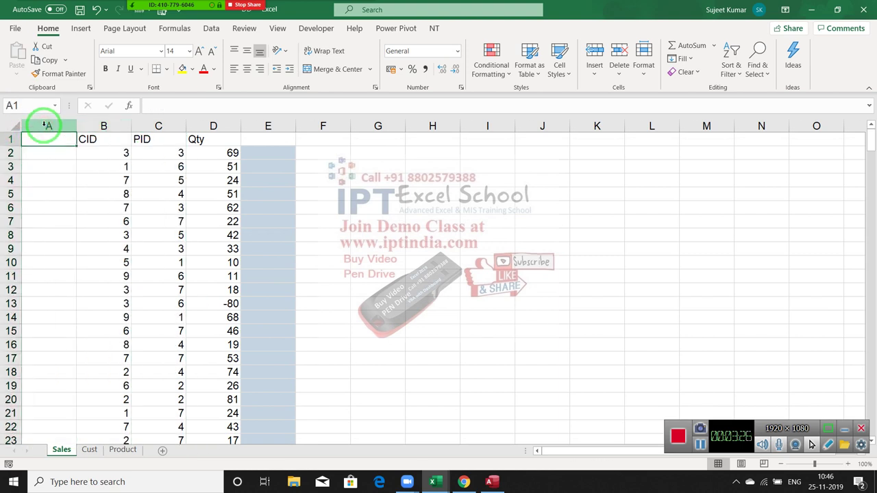
type("SID")
key("Return")
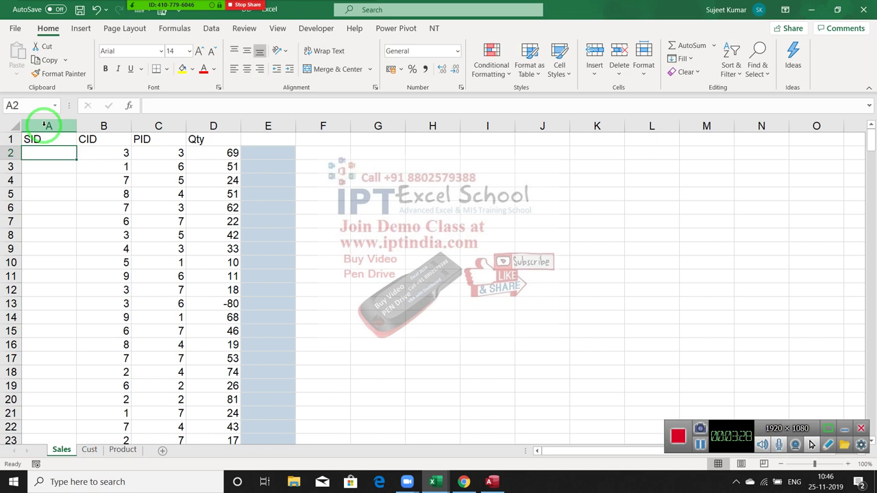
type("1")
key("Return")
Enter the second SID number and fill the numbering down column A
type("3")
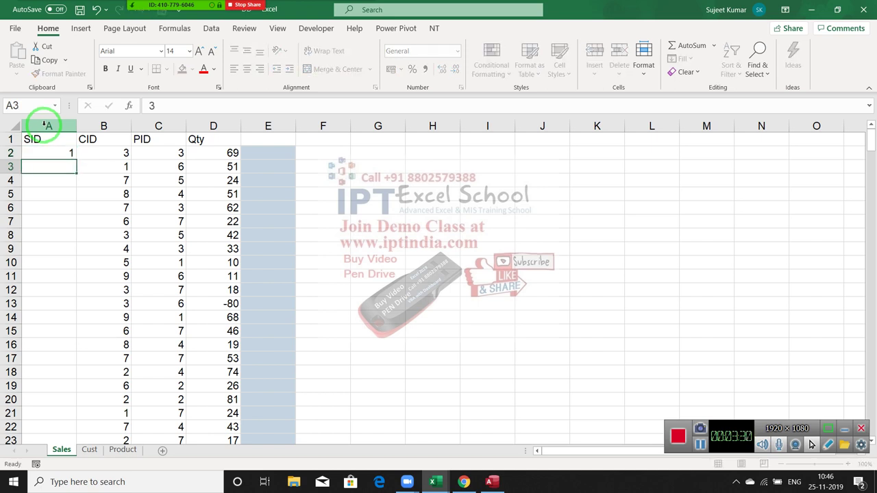
type("2")
key("Up")
key("Up")
key("shift+Down")
key("Down")
key("shift+Down")
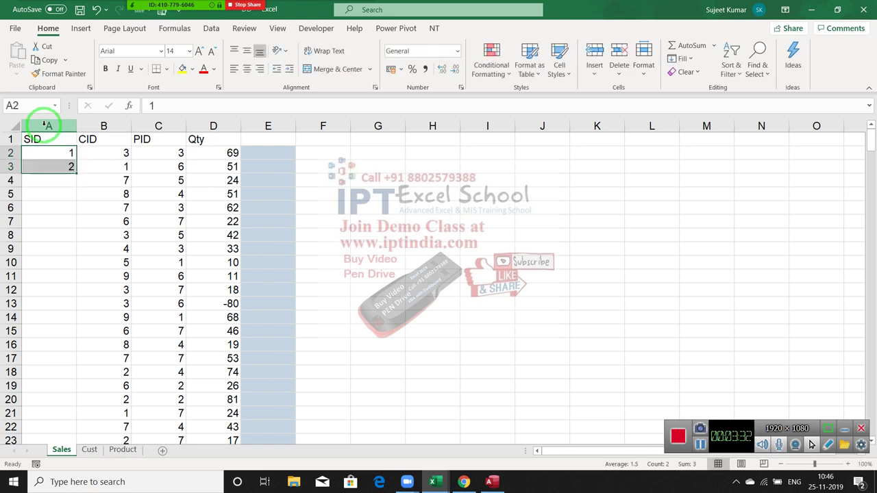
mouse_move(131, 162)
left_mouse_down()
mouse_move(77, 179)
mouse_move(78, 441)
left_mouse_up()
Insert a blank column before CID and give it the header Date
left_click(97, 123)
key("ctrl+shift+plus")
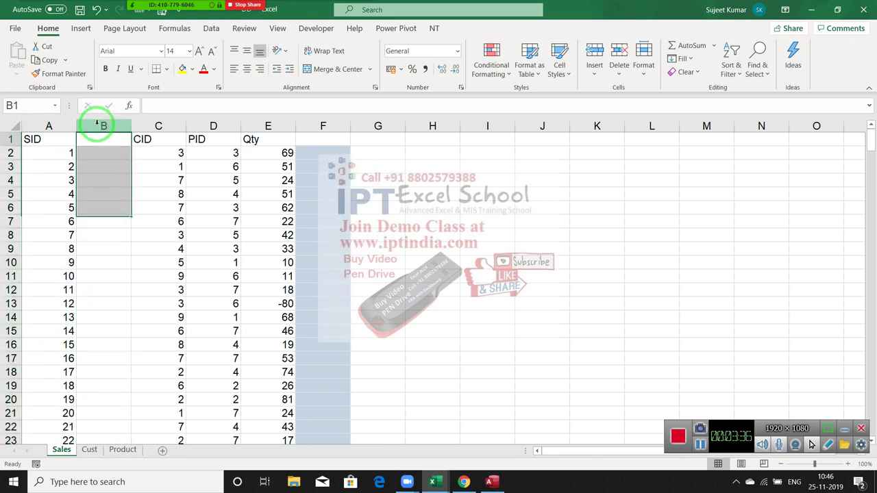
type("Date")
key("Return")
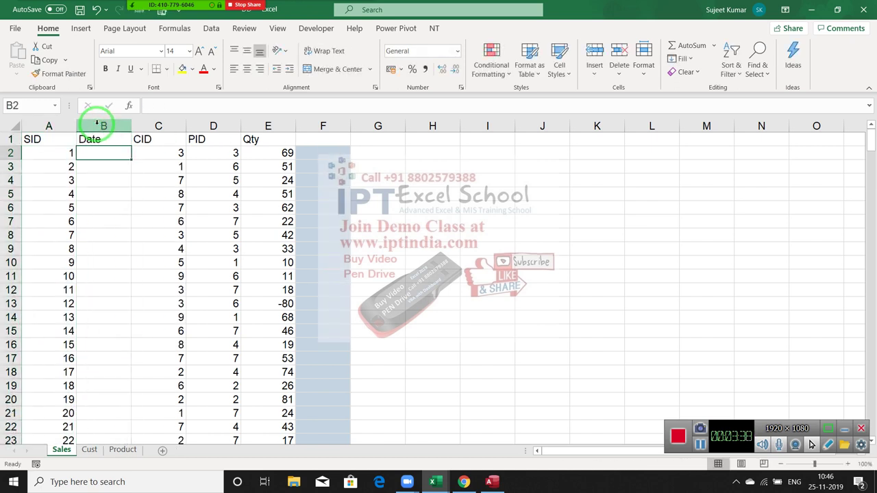
type("07-Jan")
key("Return")
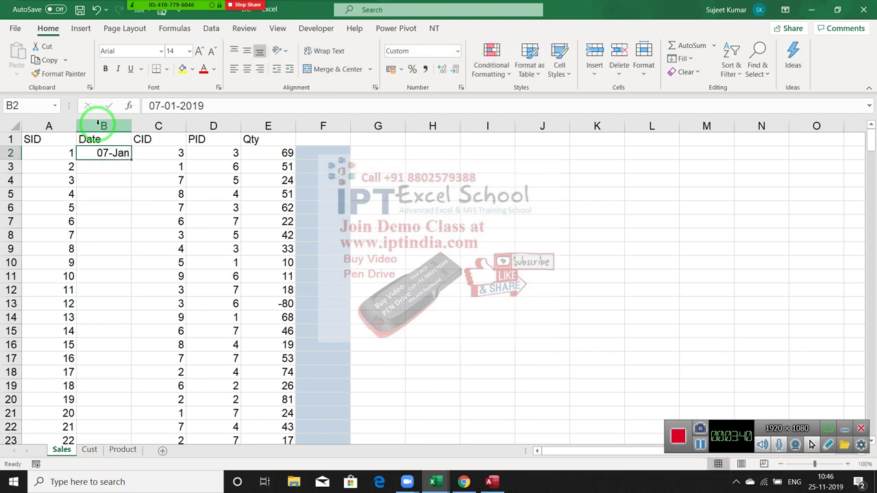
Enter 01-Jan as the first date and fill consecutive dates down the column
mouse_move(158, 5)
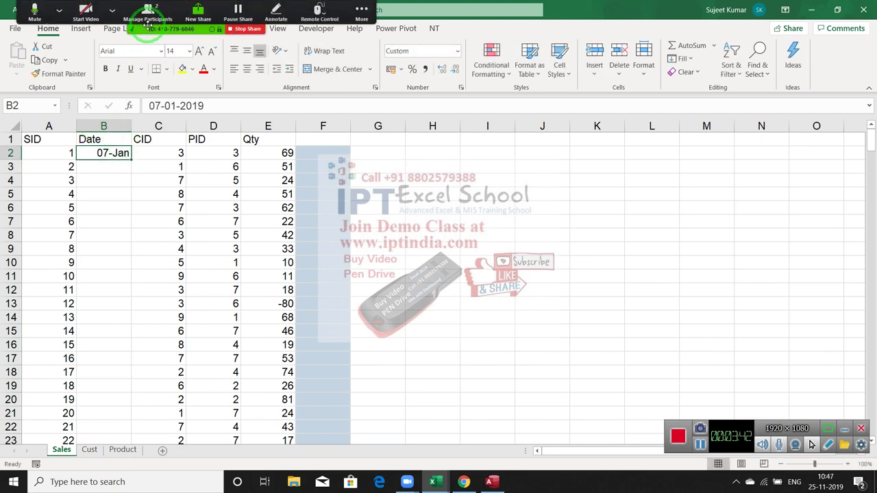
type("1/1")
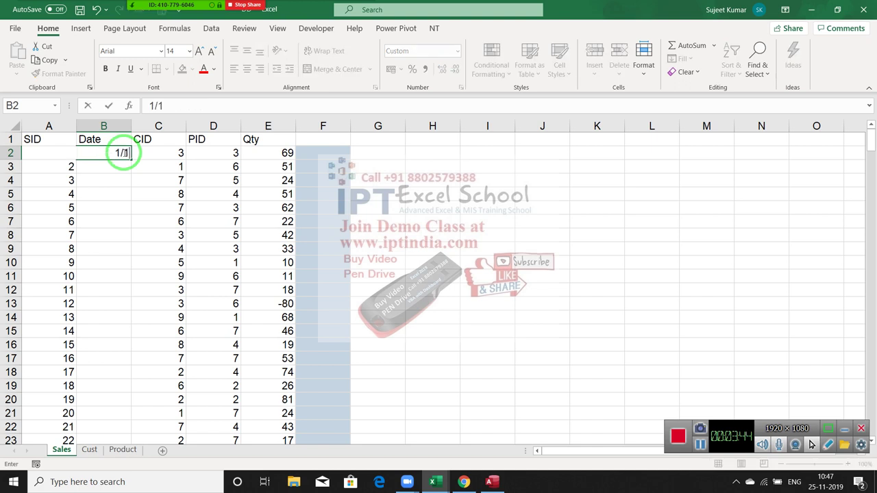
key("Return")
left_click(122, 152)
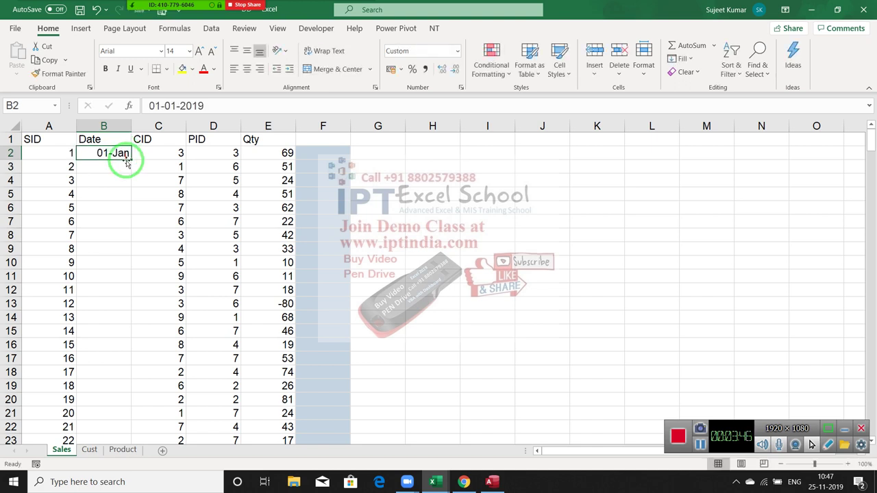
double_click(131, 162)
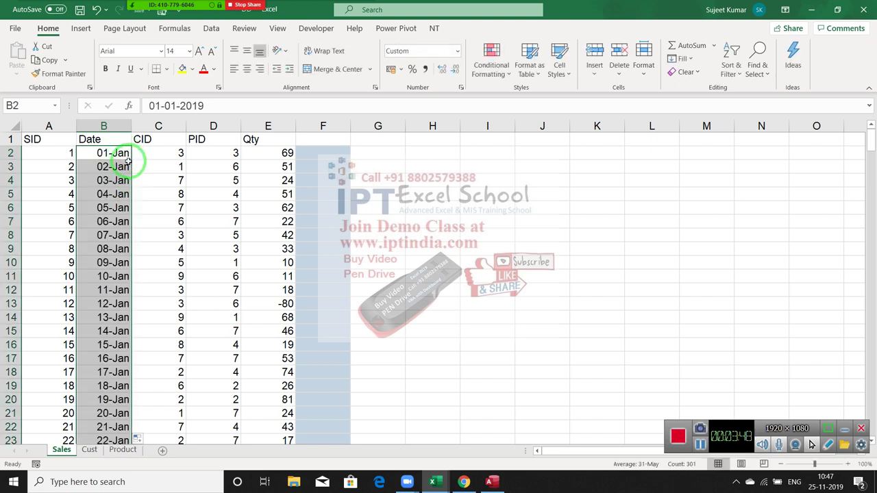
left_click(47, 140)
key("Right")
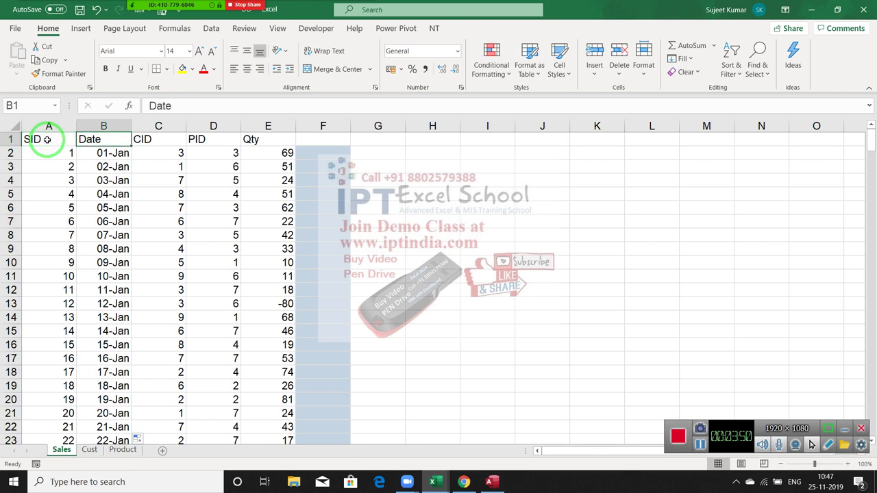
key("Right")
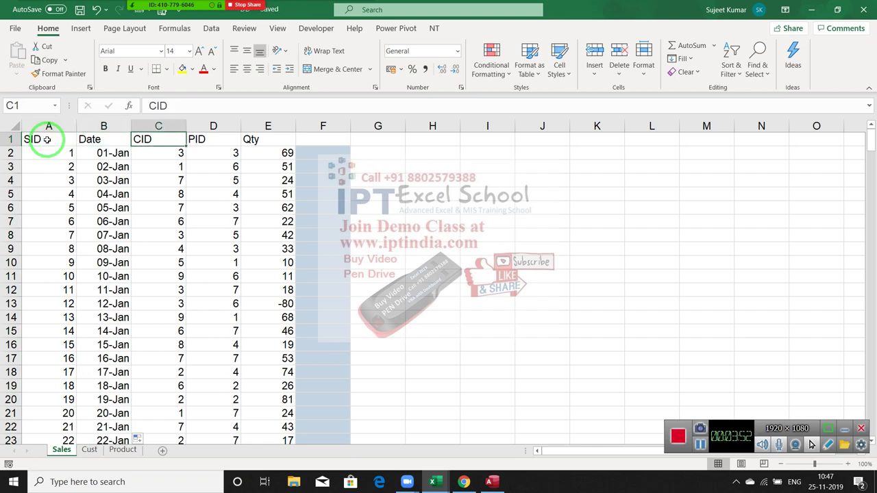
left_click(159, 12)
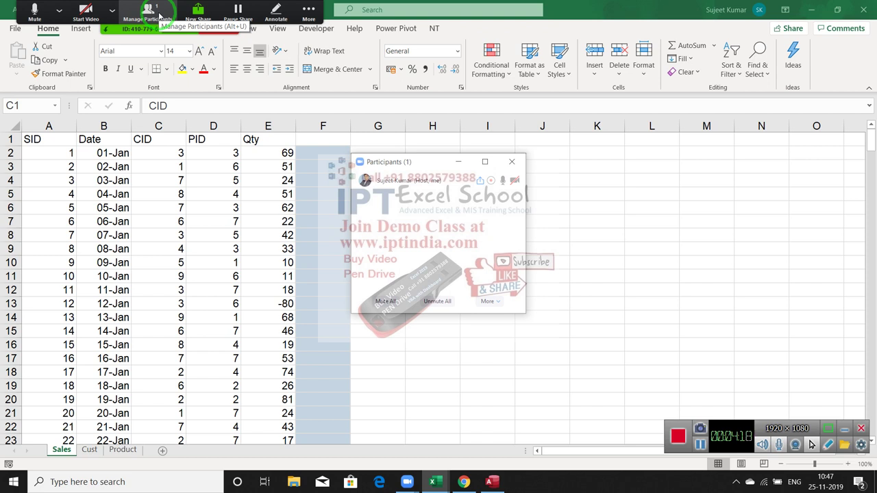
left_click(159, 15)
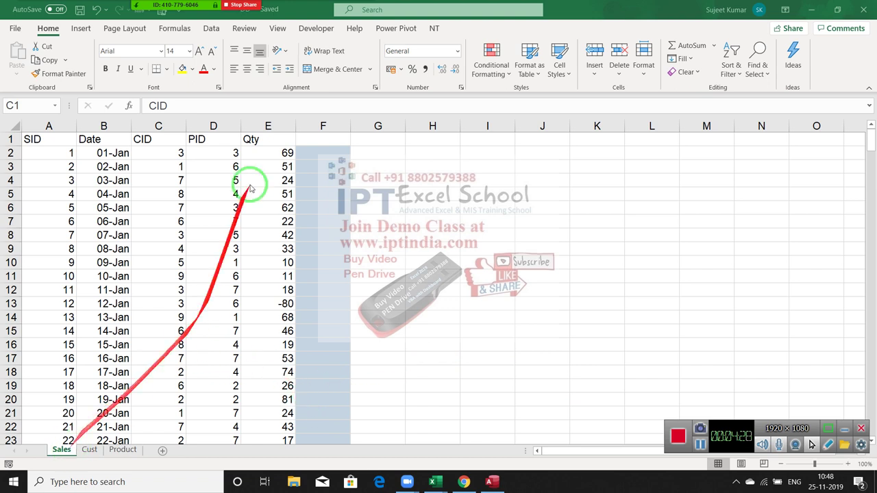
mouse_move(215, 14)
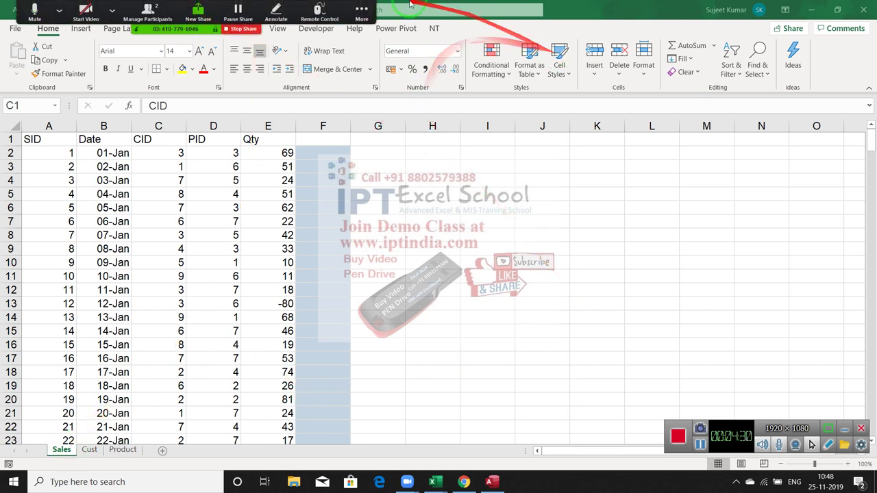
left_click(362, 10)
left_click(384, 60)
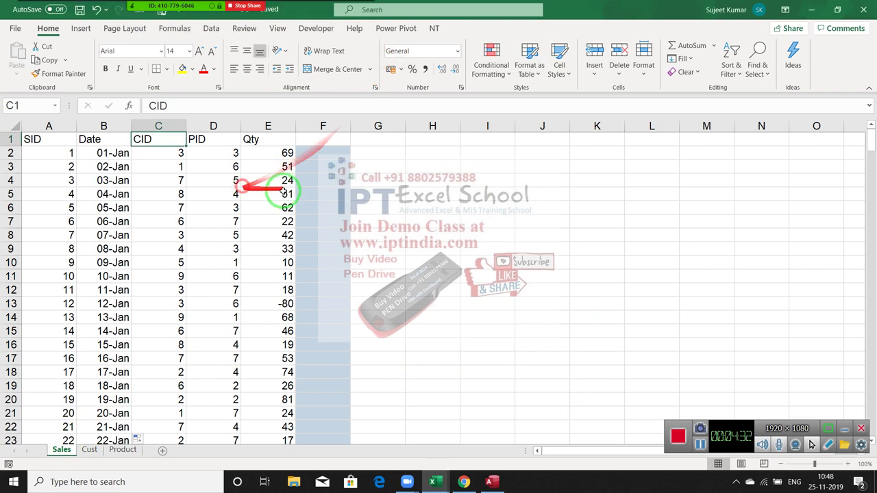
left_click(49, 126)
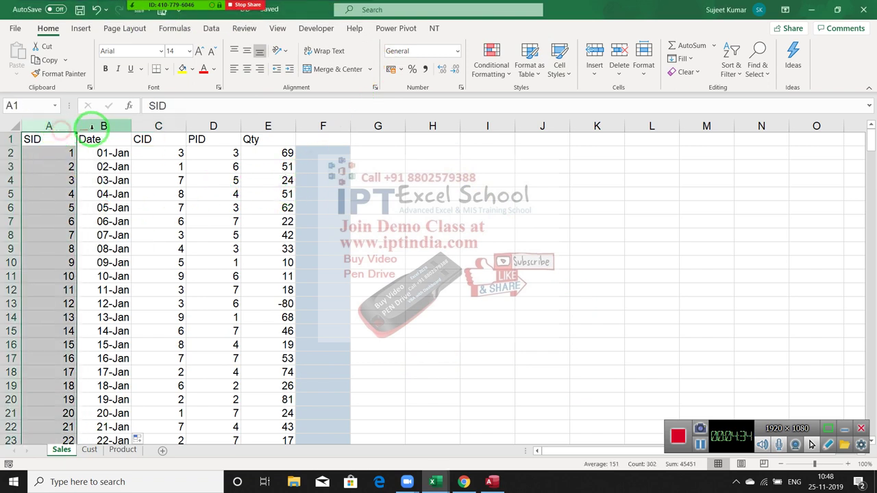
left_click(92, 126)
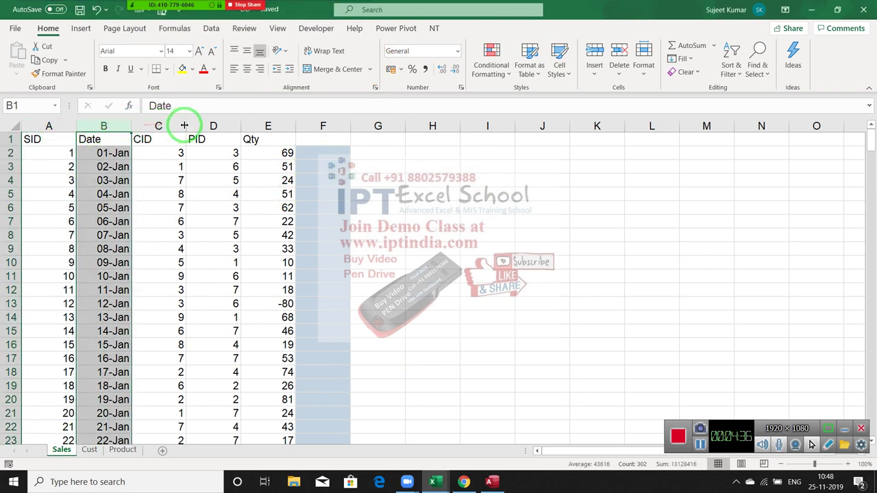
left_click(212, 125)
left_click(249, 124)
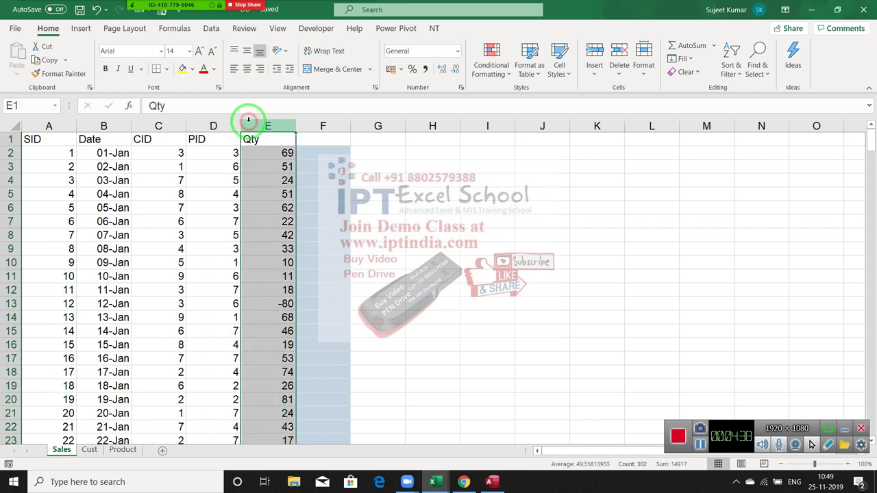
left_click(167, 123)
left_click_drag(195, 120, 198, 119)
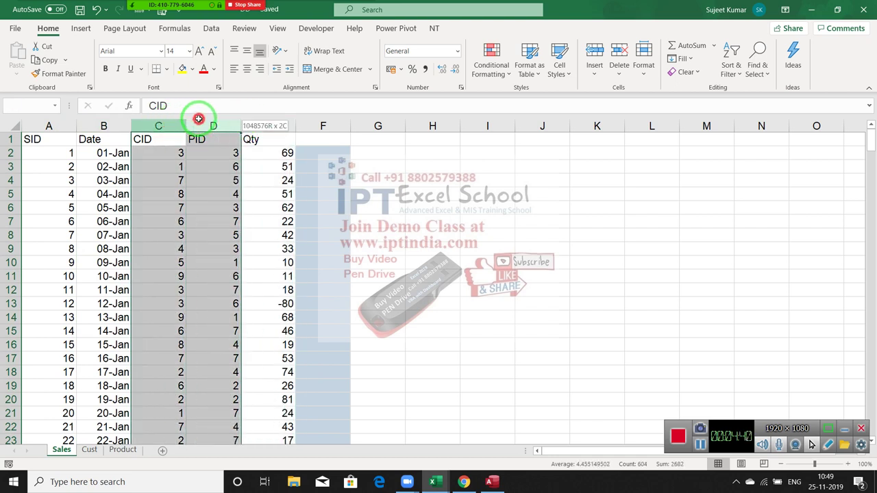
left_click(122, 450)
left_click_drag(63, 126, 157, 126)
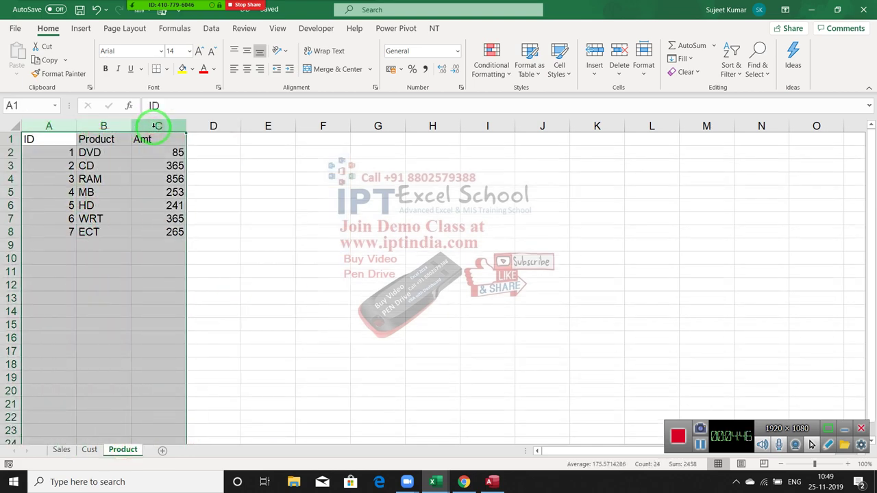
left_click(90, 449)
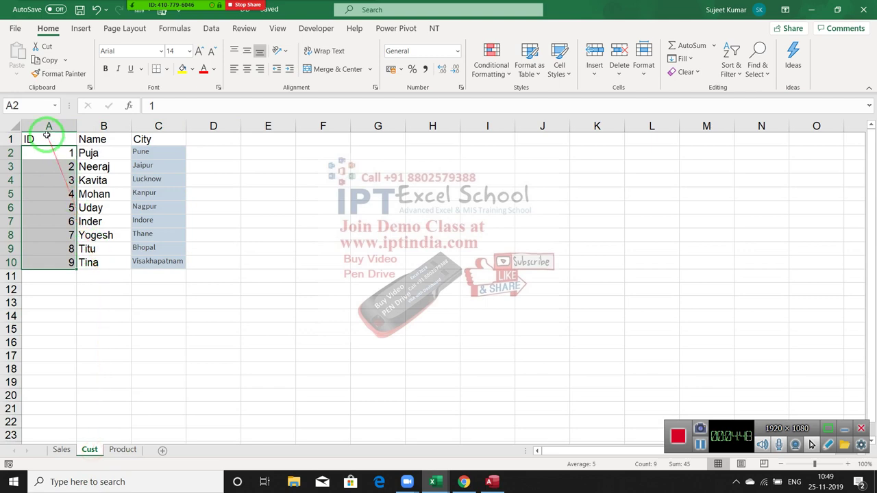
left_click(47, 136)
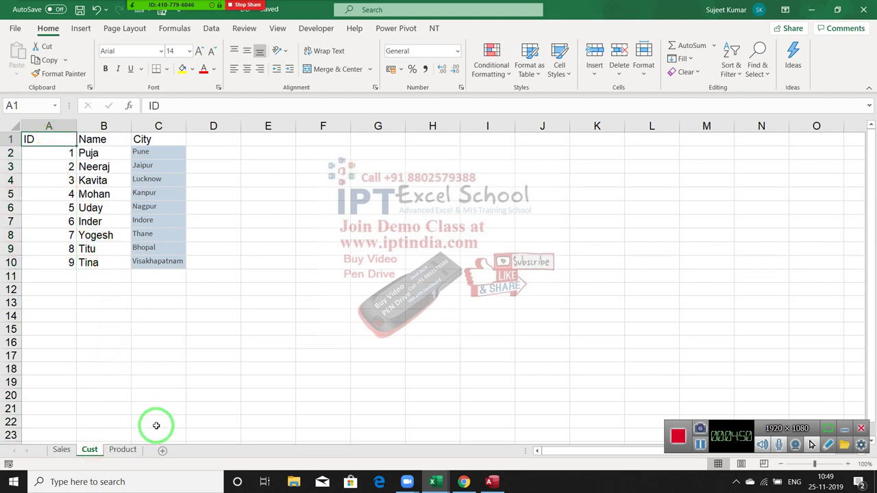
left_click(61, 450)
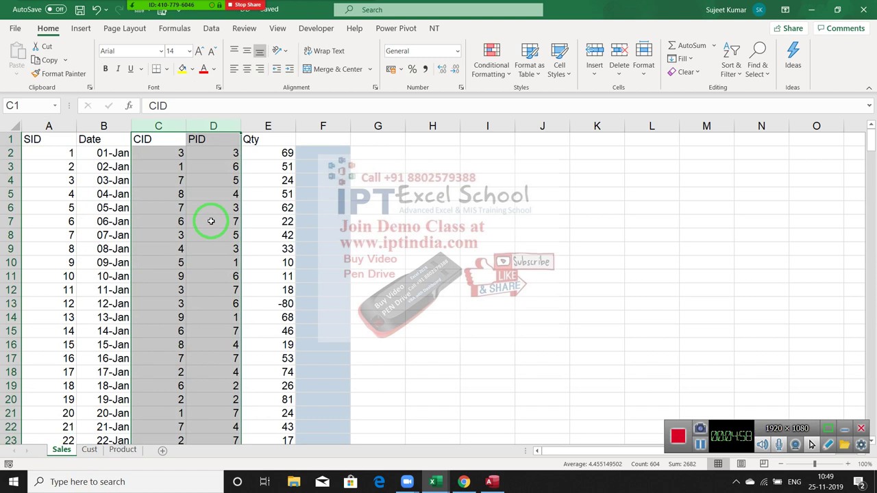
Close the Sales workbook and create a new blank Access database, Database12
left_click(865, 12)
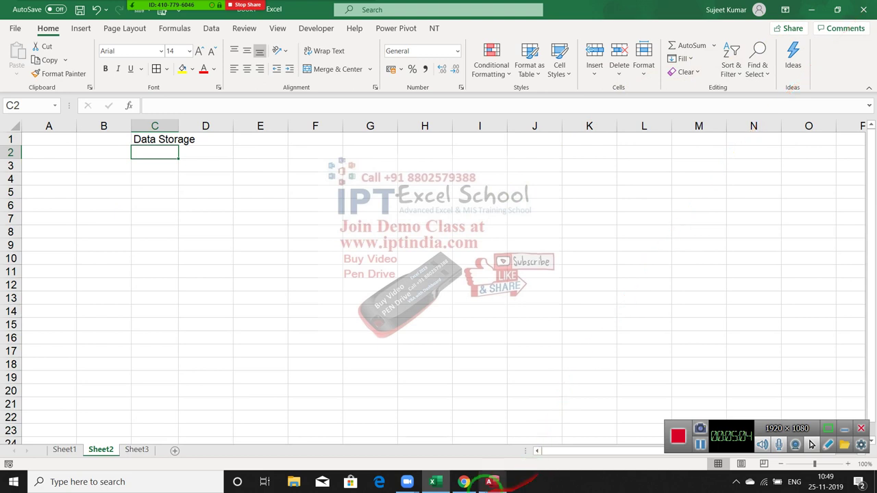
left_click(492, 482)
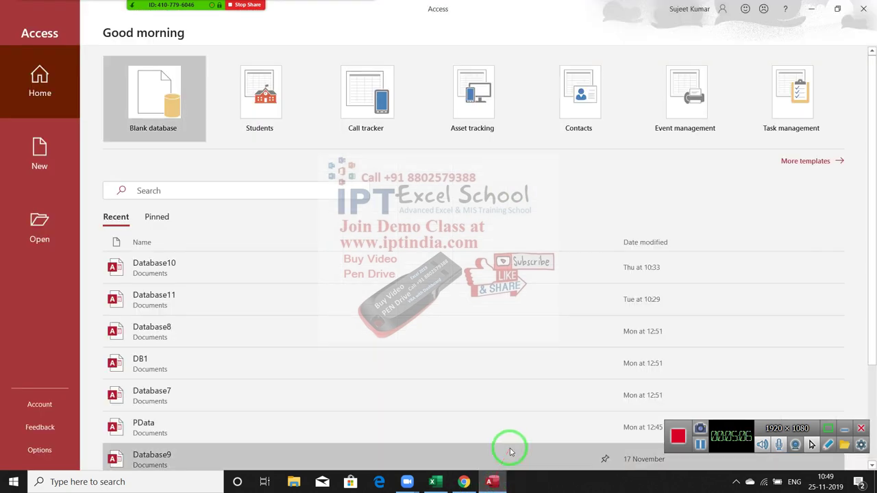
left_click(181, 123)
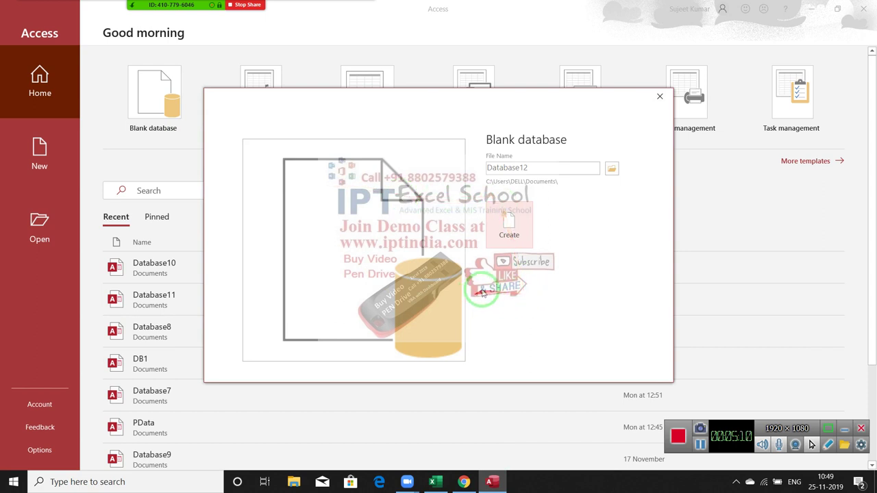
left_click(508, 233)
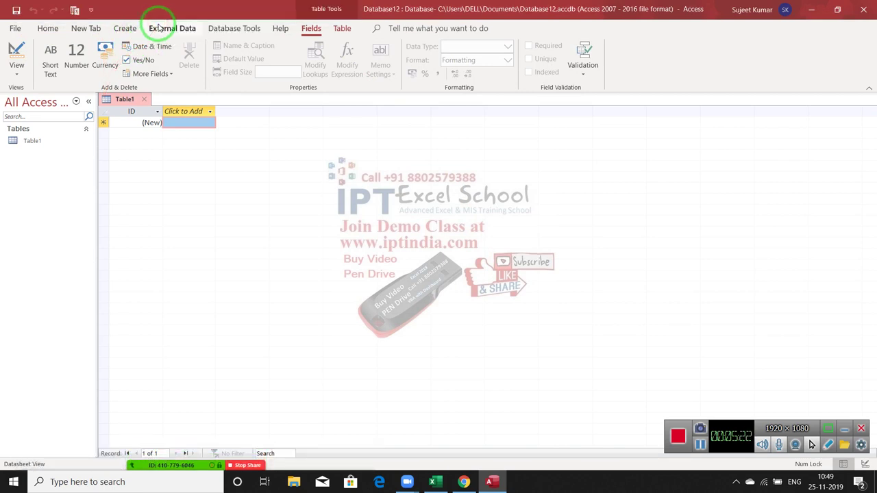
Choose an Excel data source and select Desktop\DD.xlsx with the link option
left_click(159, 26)
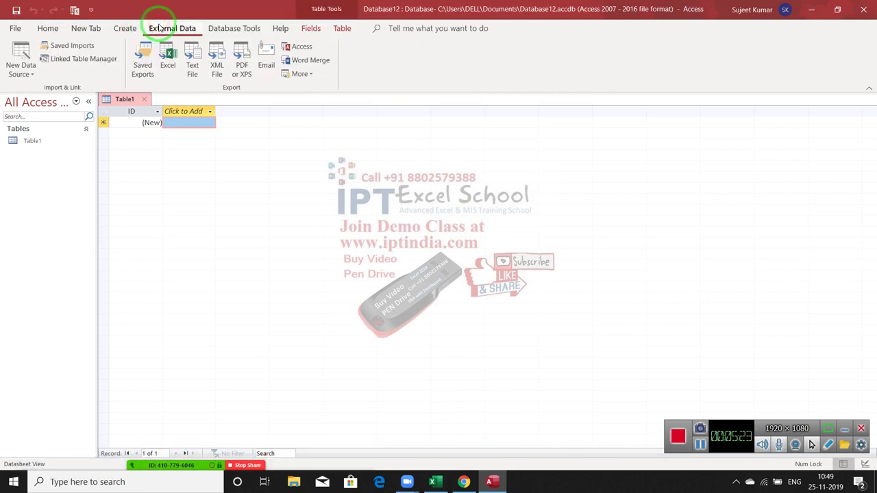
left_click(21, 68)
mouse_move(54, 96)
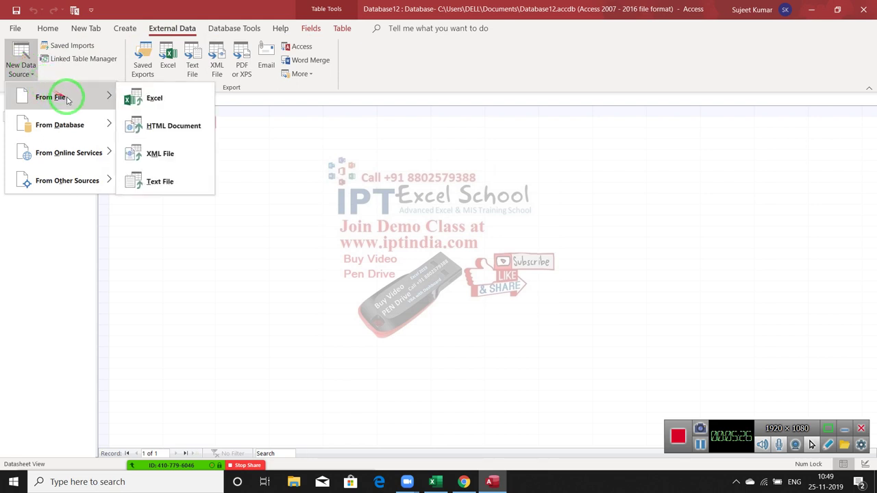
left_click(154, 95)
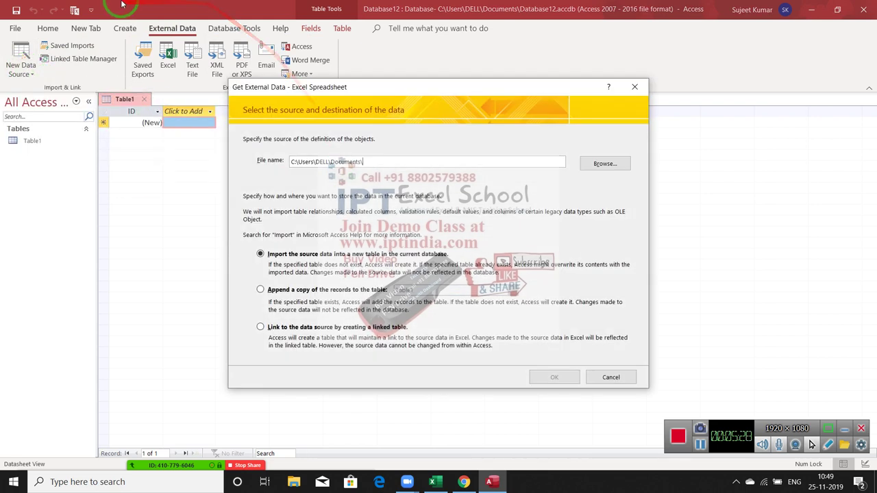
mouse_move(196, 455)
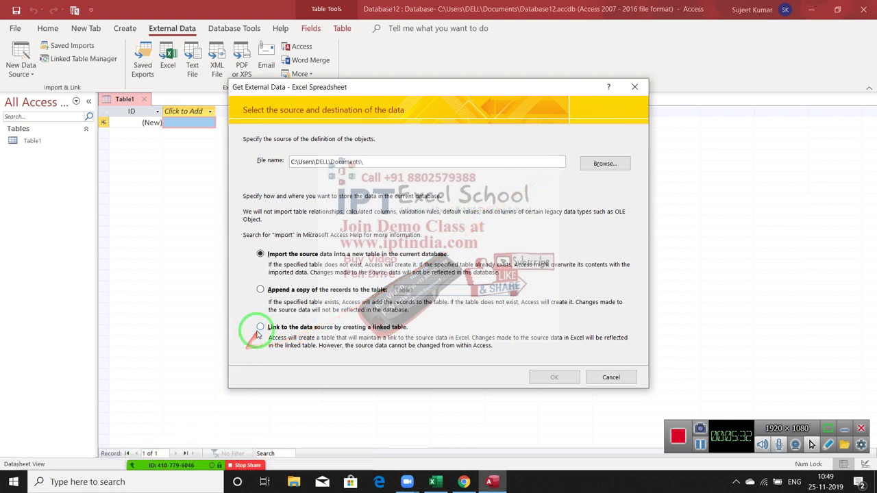
left_click(603, 164)
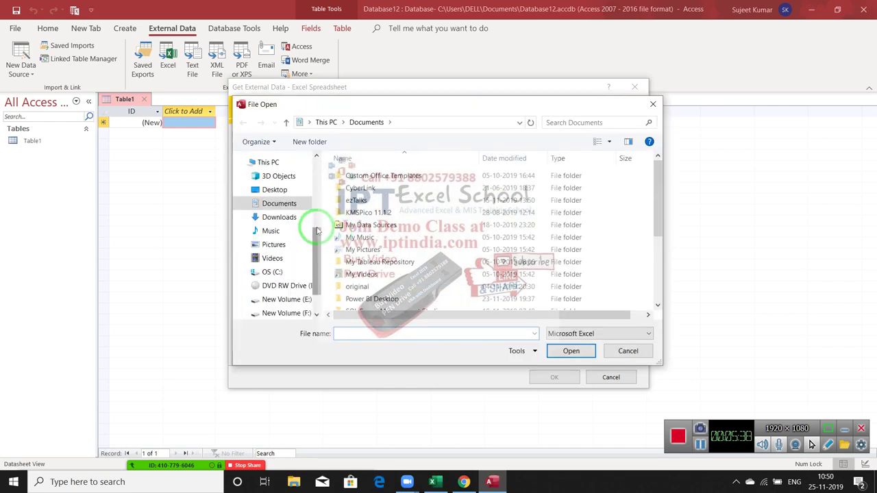
left_click(294, 193)
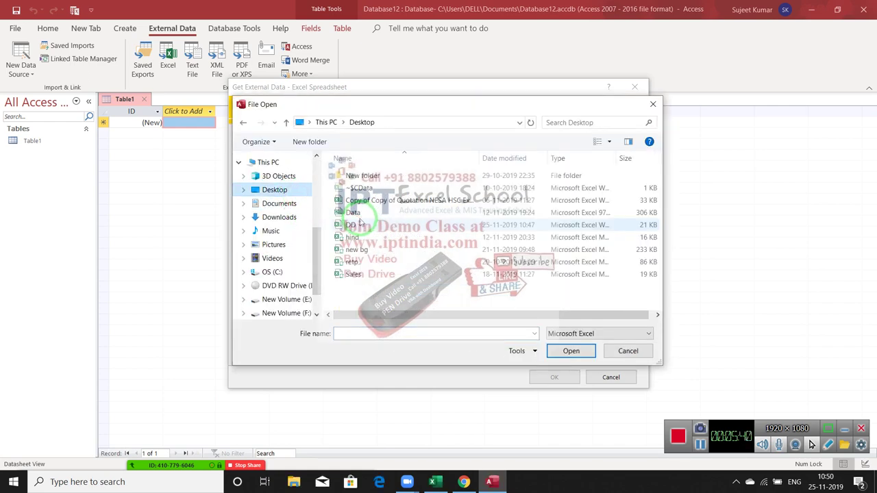
left_click(356, 225)
left_click(566, 351)
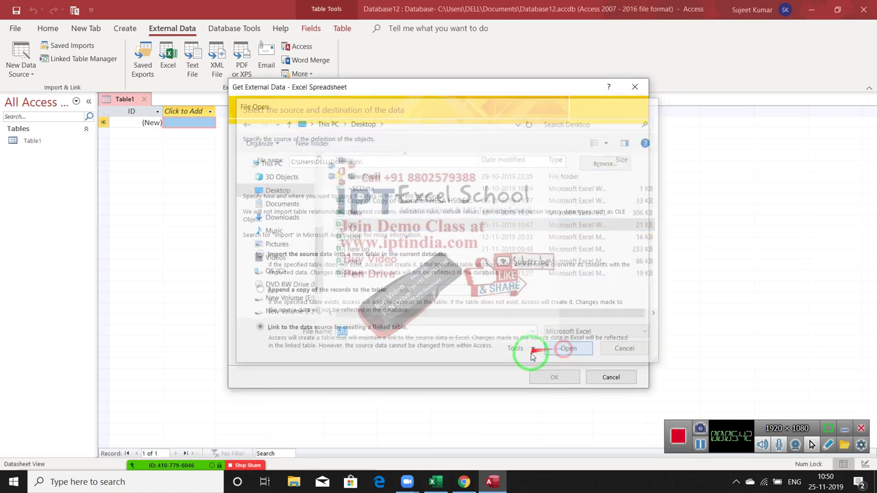
left_click(554, 378)
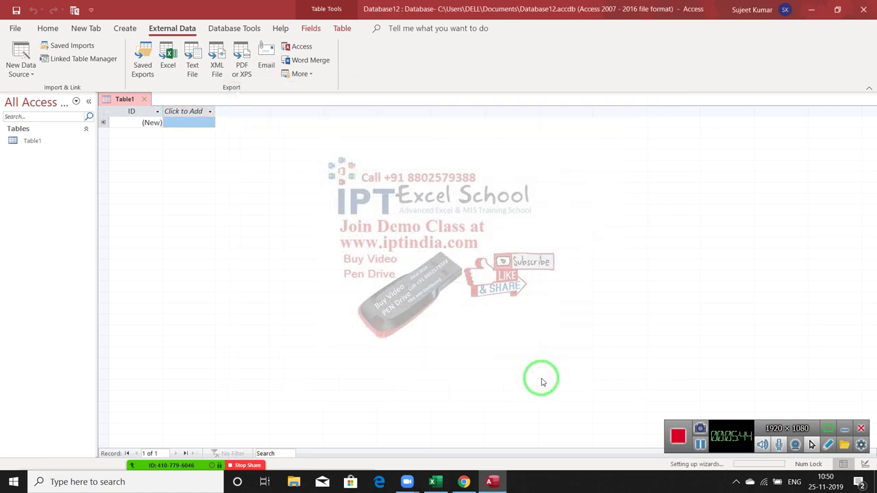
Link the Sales worksheet as a table and dismiss the confirmation
left_click(457, 313)
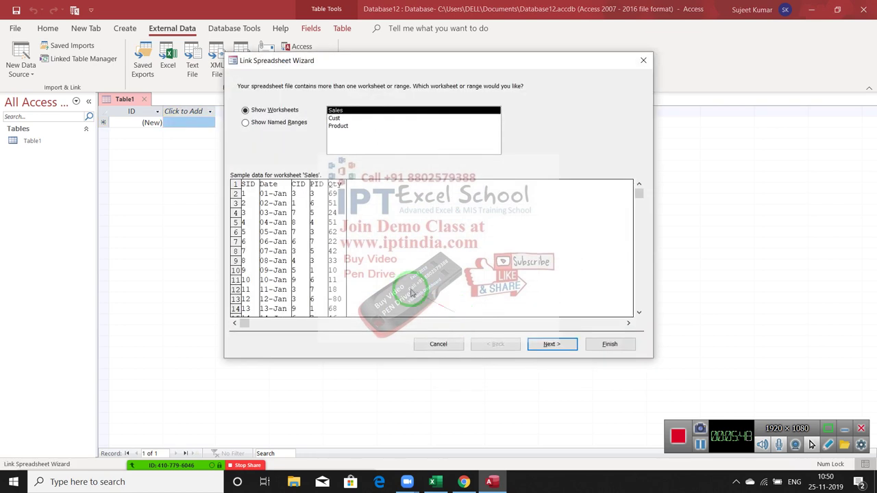
left_click(548, 345)
left_click(548, 345)
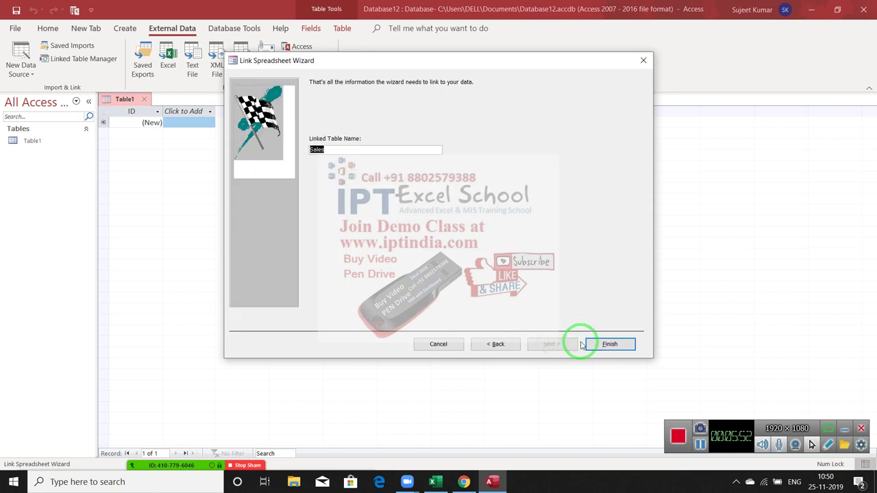
left_click(603, 344)
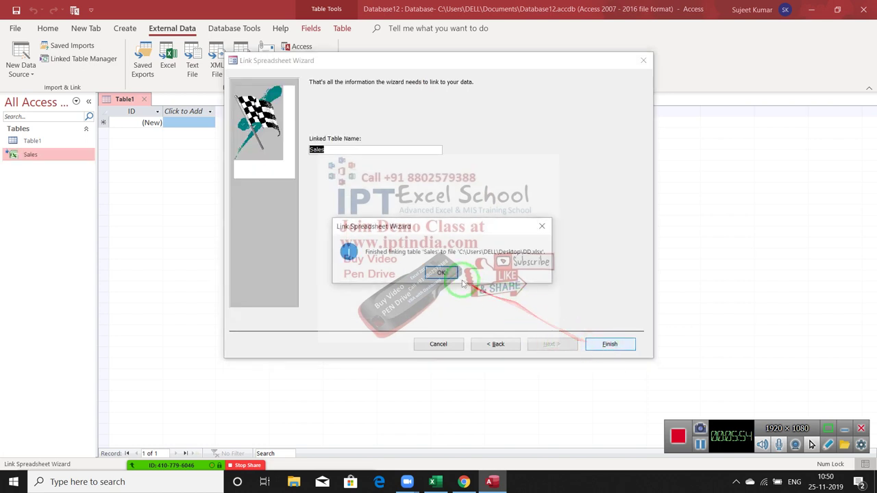
left_click(444, 273)
Link the Cust worksheet of DD.xlsx as a new table
left_click(10, 63)
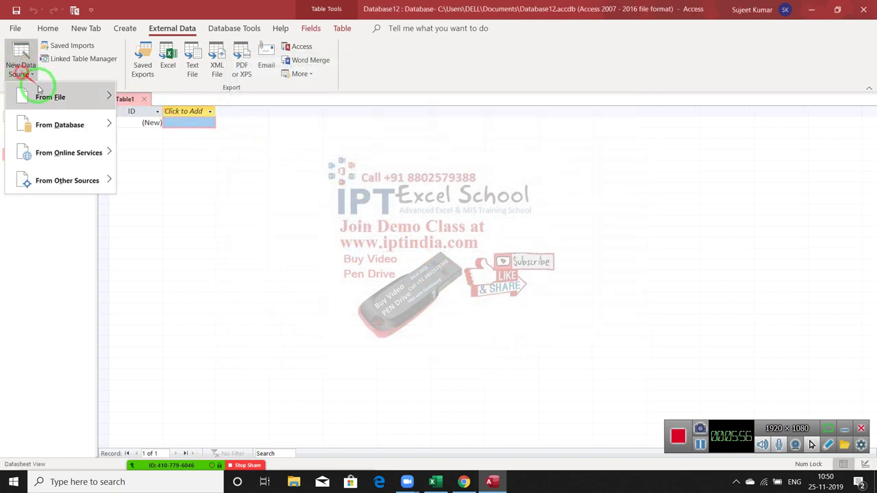
mouse_move(92, 94)
left_click(137, 102)
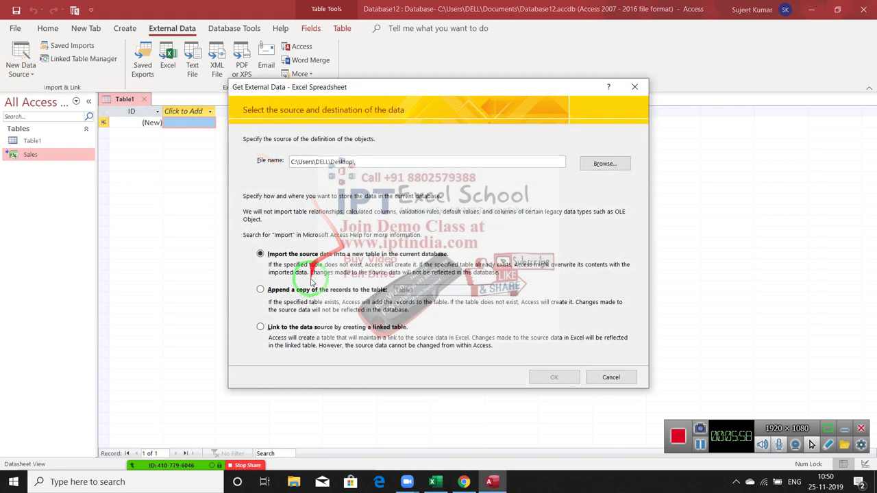
left_click(293, 327)
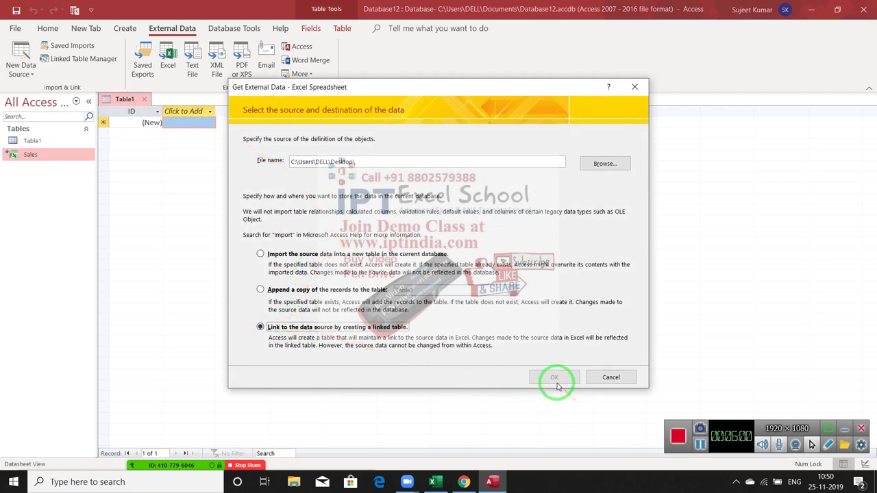
left_click(603, 165)
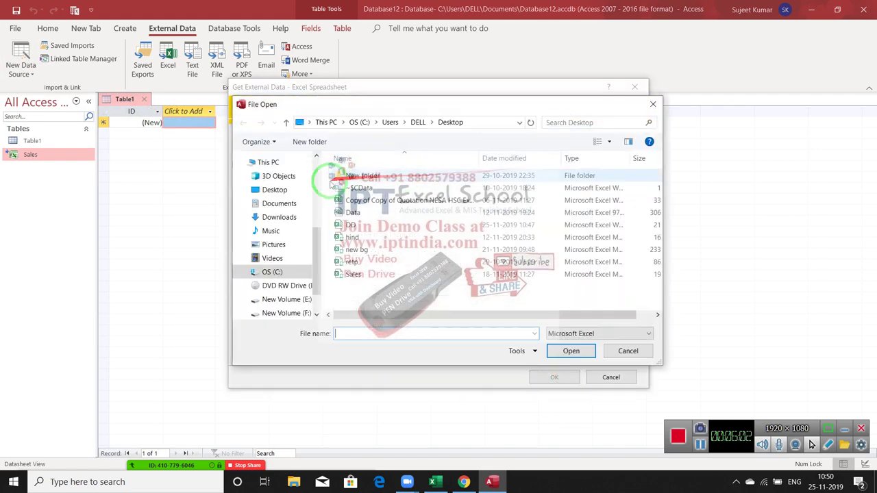
left_click(361, 226)
double_click(364, 229)
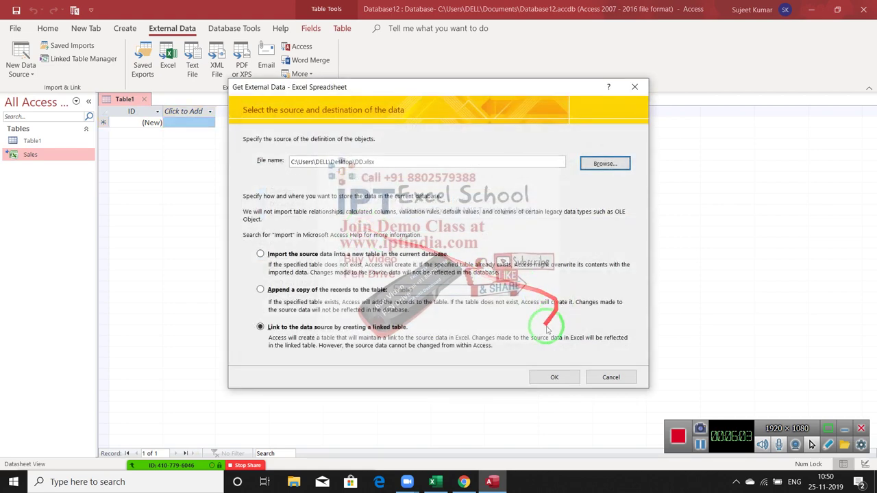
left_click(554, 378)
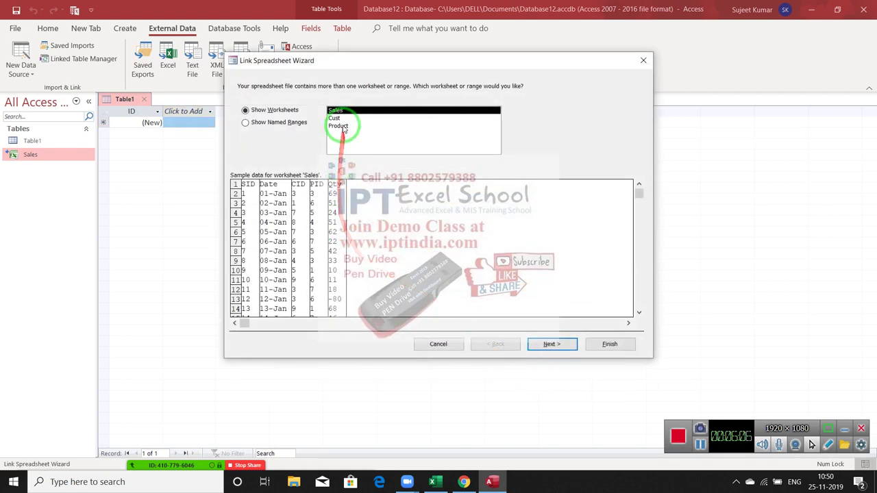
left_click(335, 120)
left_click(549, 345)
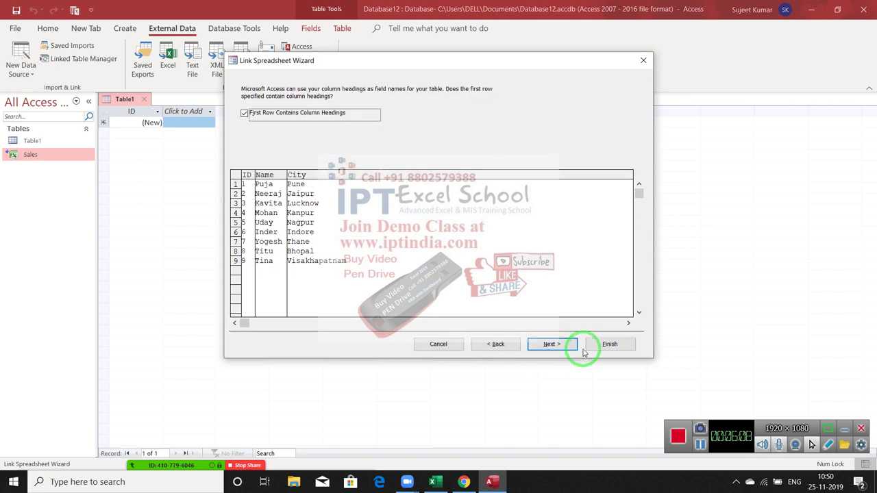
left_click(561, 344)
left_click(610, 344)
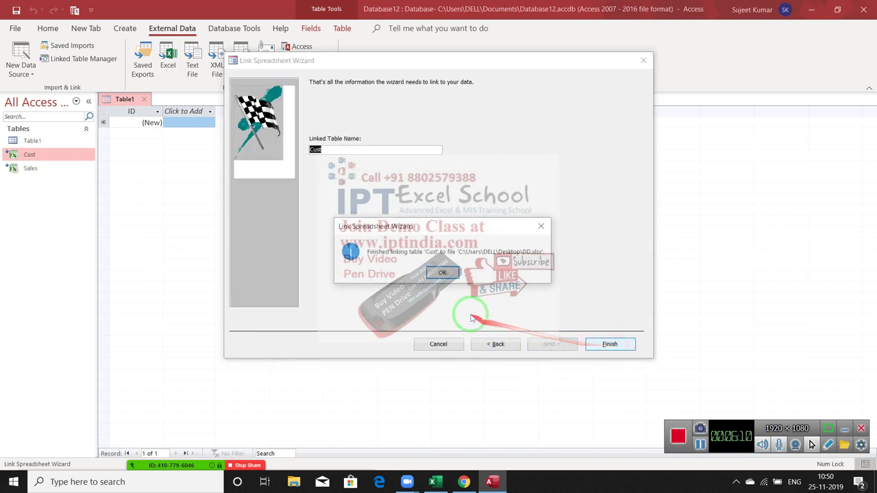
left_click(444, 275)
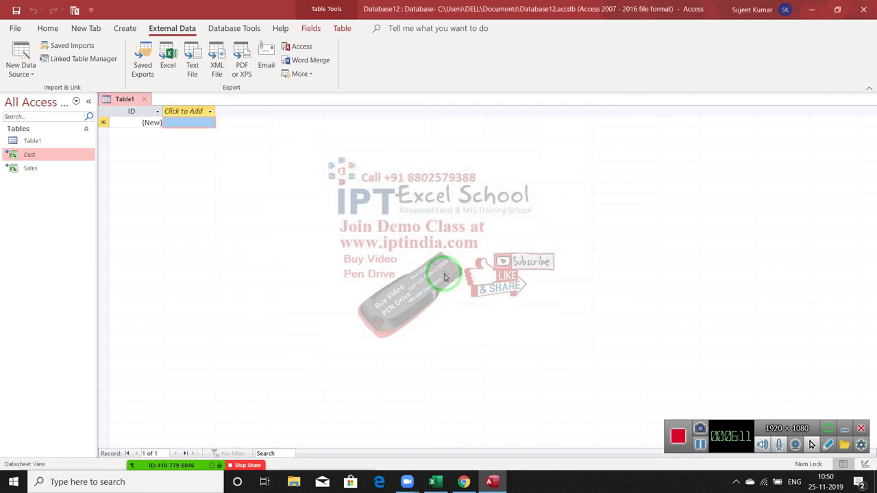
Link the Product worksheet of DD.xlsx as a new table
left_click(34, 71)
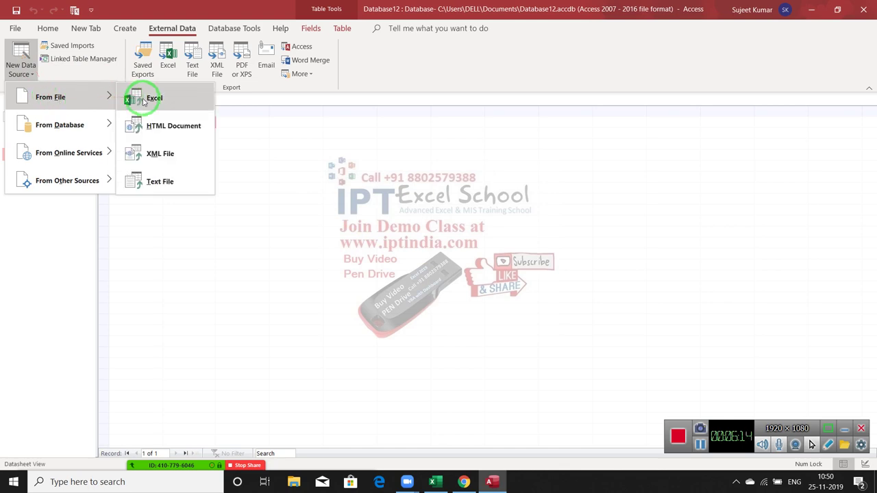
left_click(142, 98)
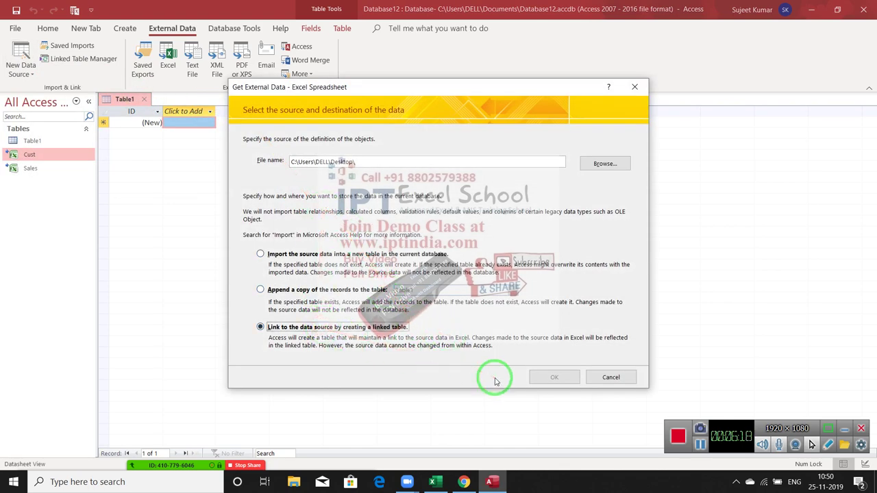
left_click(605, 163)
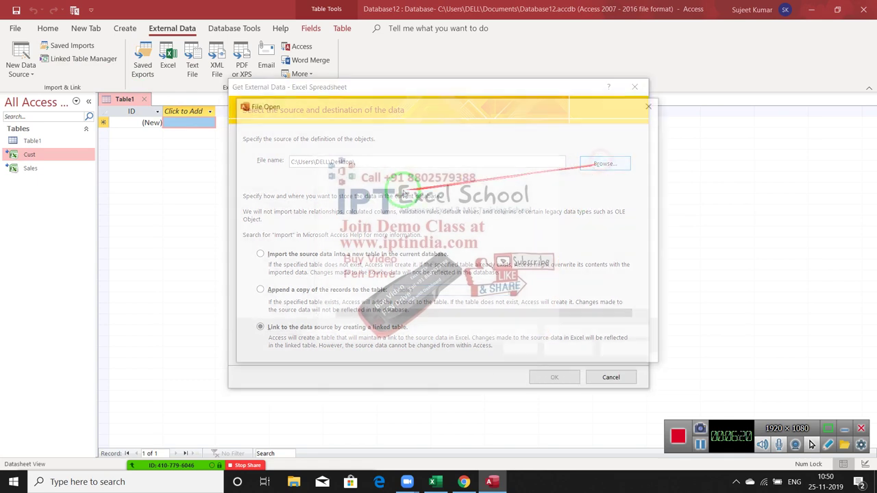
double_click(351, 225)
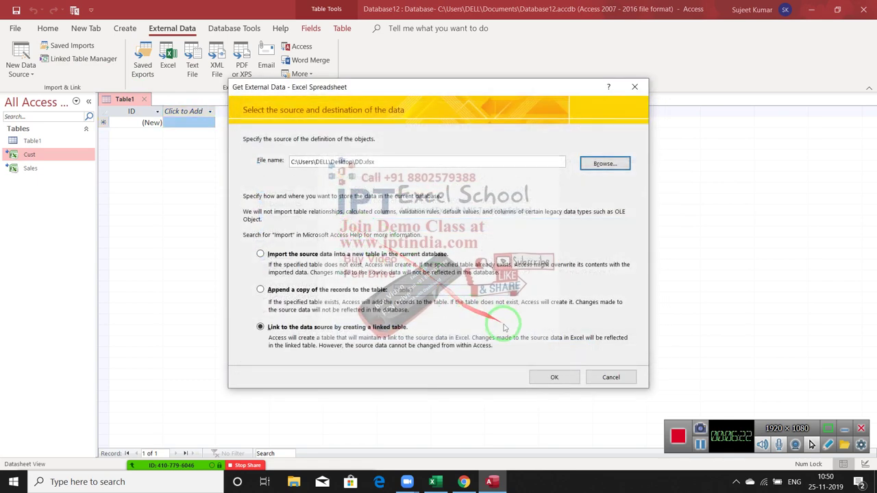
left_click(555, 376)
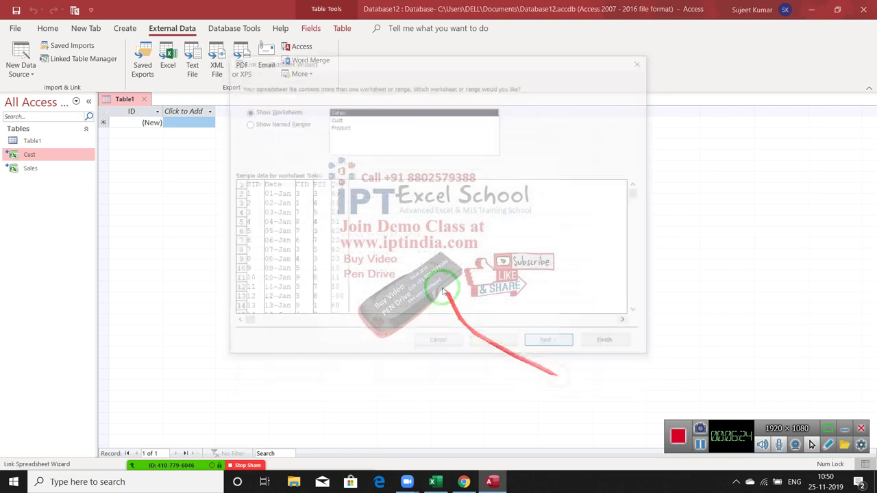
left_click(336, 126)
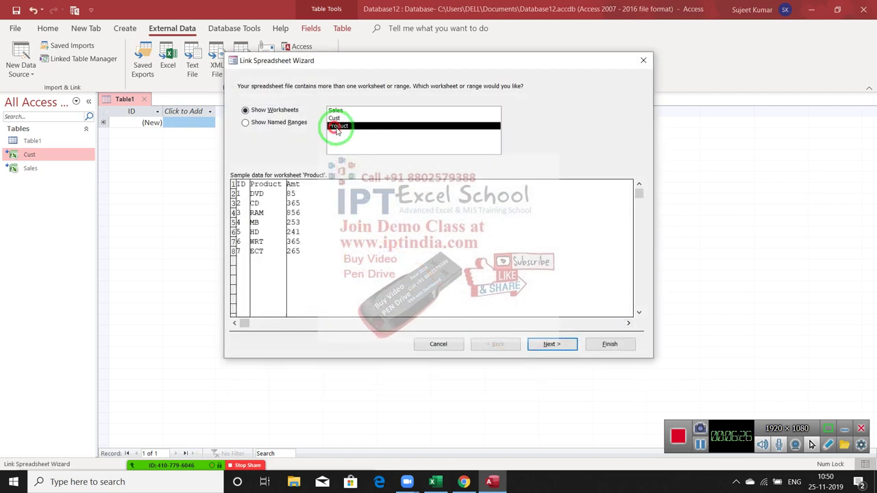
left_click(557, 346)
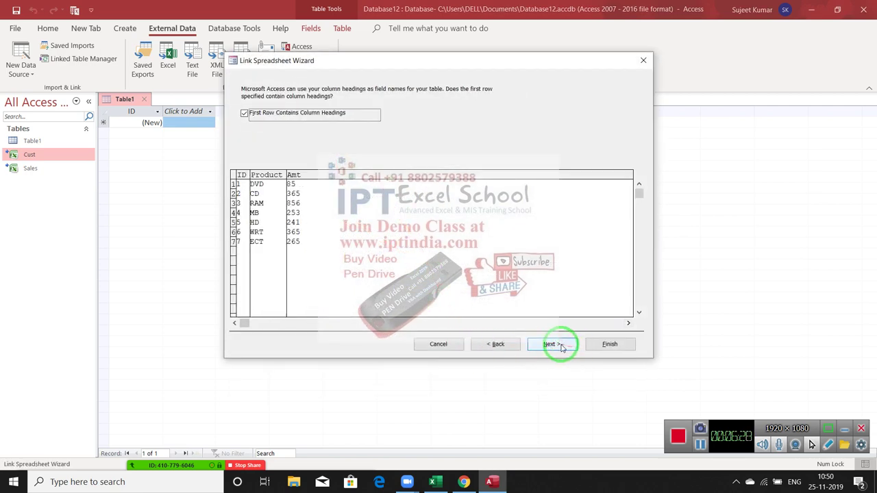
left_click(560, 347)
left_click(601, 345)
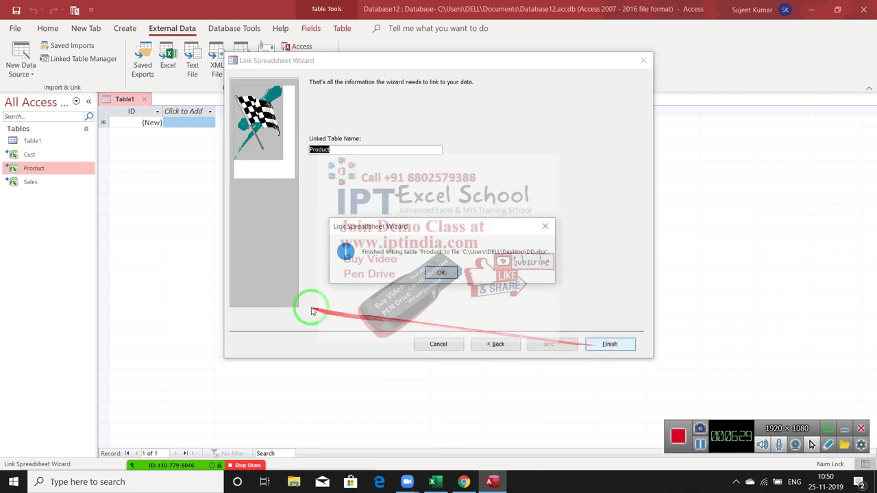
left_click(438, 269)
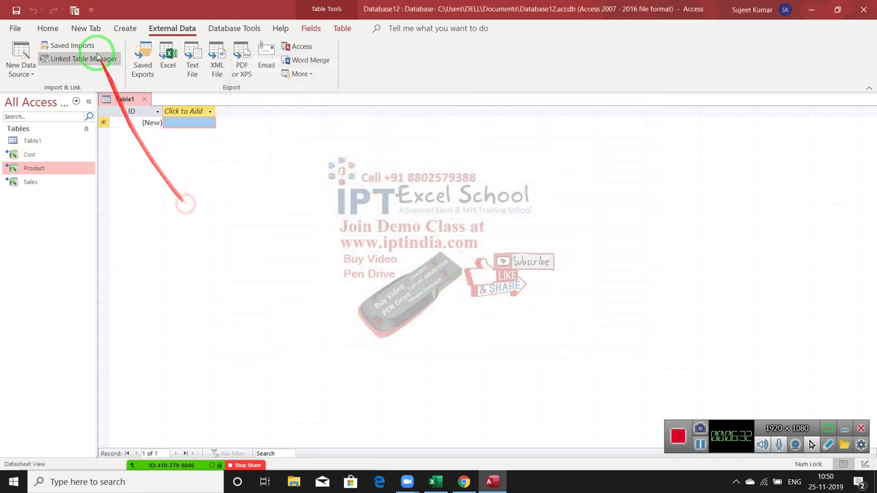
Start a new query design and add the Cust, Product and Sales tables to it
left_click(105, 32)
left_click(123, 30)
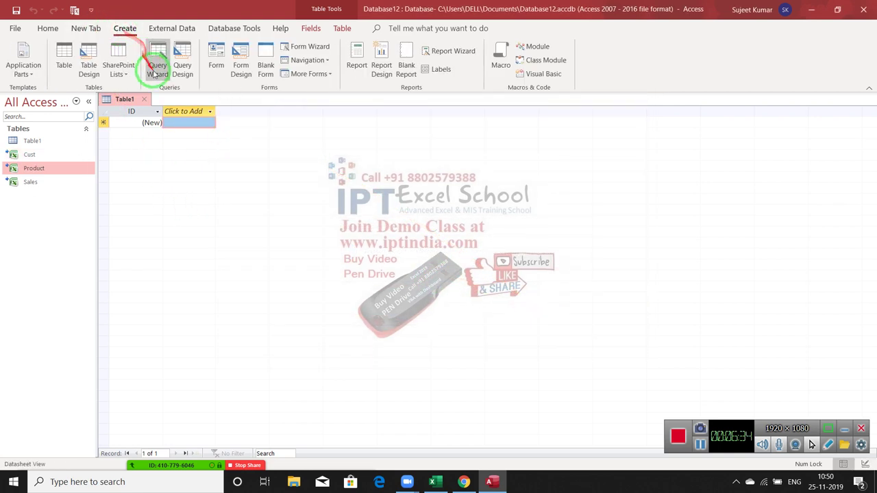
left_click(182, 69)
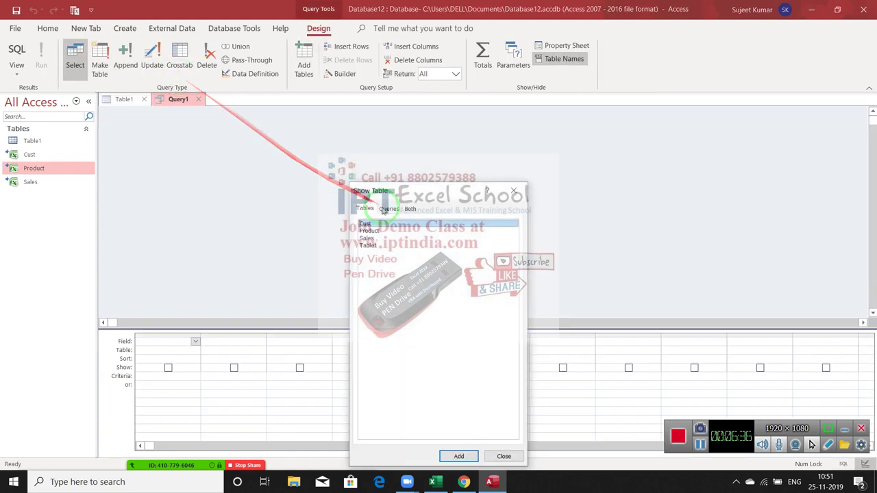
double_click(386, 225)
double_click(386, 231)
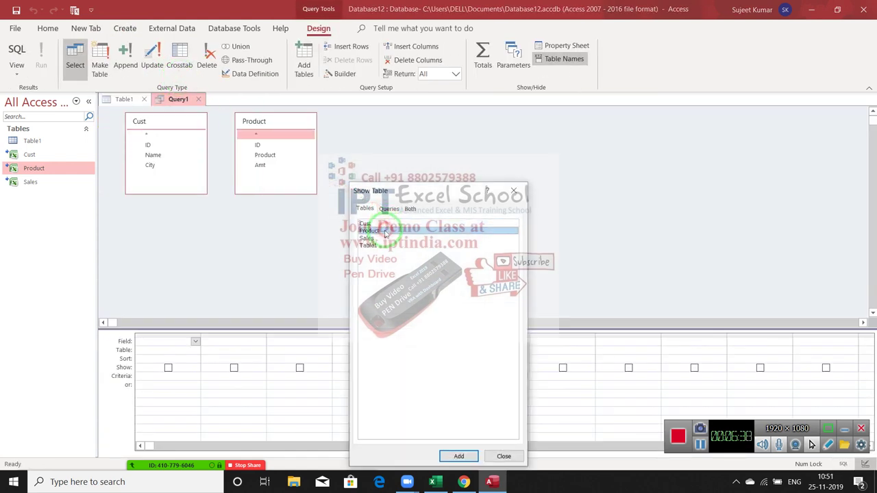
double_click(452, 237)
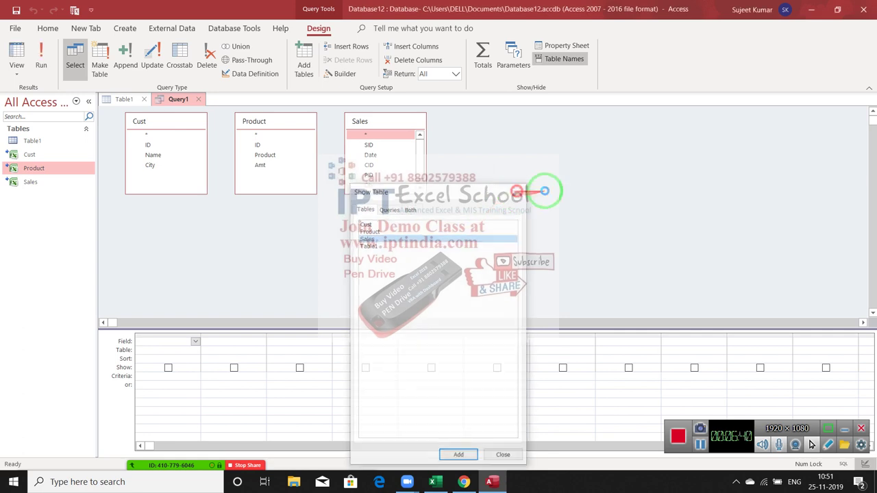
left_click(519, 200)
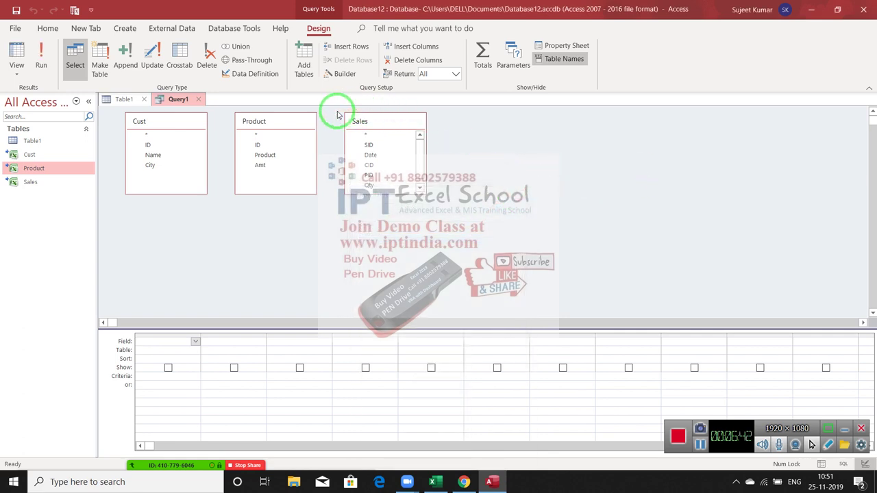
left_click(433, 483)
left_click(428, 473)
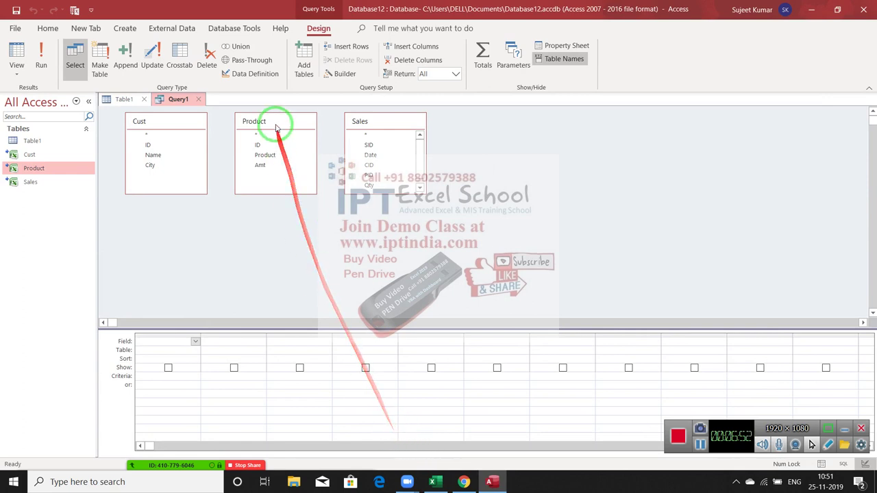
Place Sales below the other tables and join Cust.ID to Sales.CID and Product.ID to Sales.PID
mouse_move(357, 122)
left_mouse_down()
mouse_move(388, 124)
mouse_move(201, 220)
mouse_move(306, 230)
mouse_move(149, 147)
mouse_move(216, 264)
left_mouse_up()
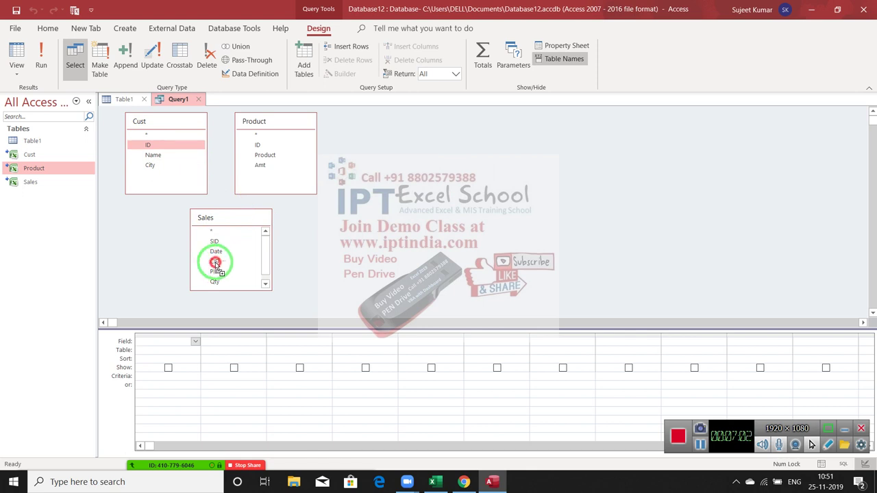
left_click_drag(216, 263, 215, 264)
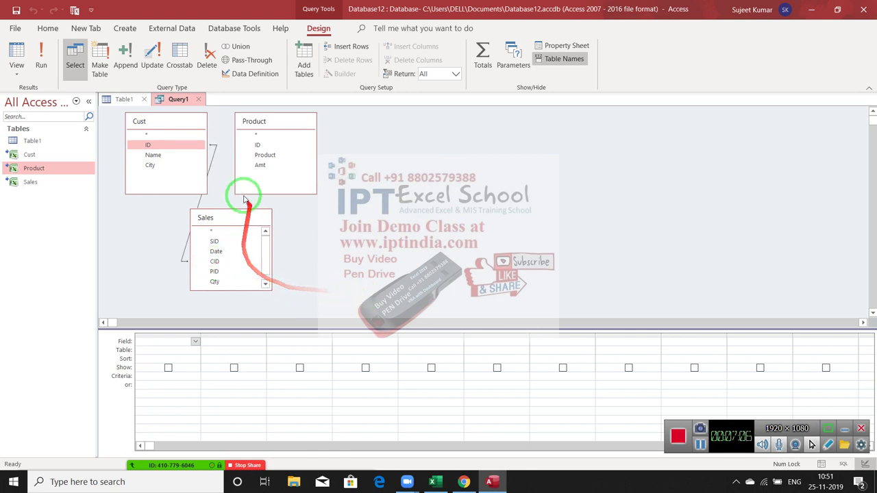
left_click(211, 163)
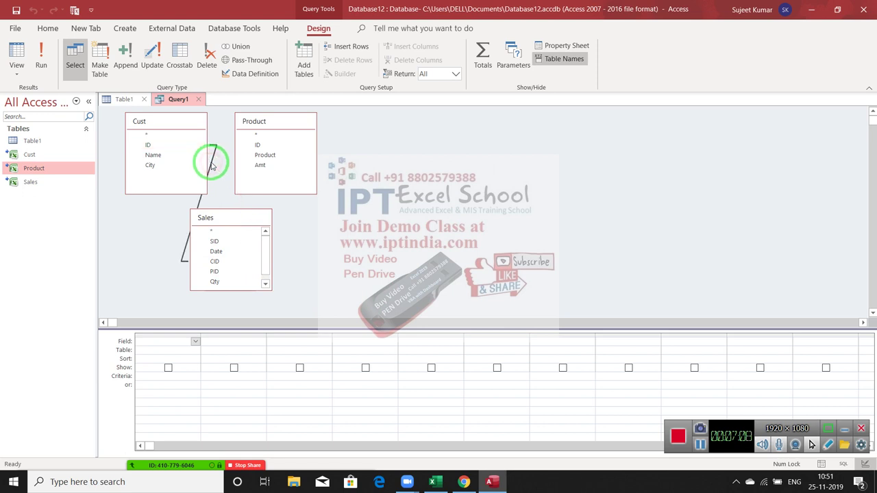
double_click(210, 163)
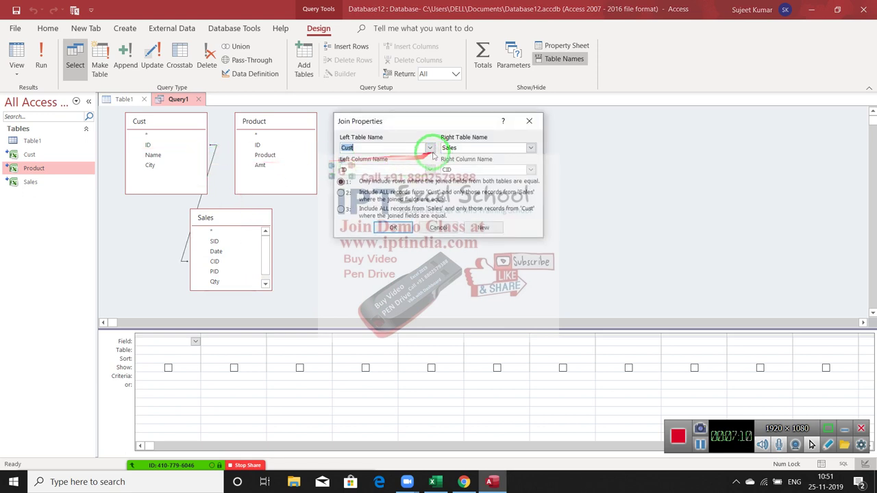
left_click(466, 169)
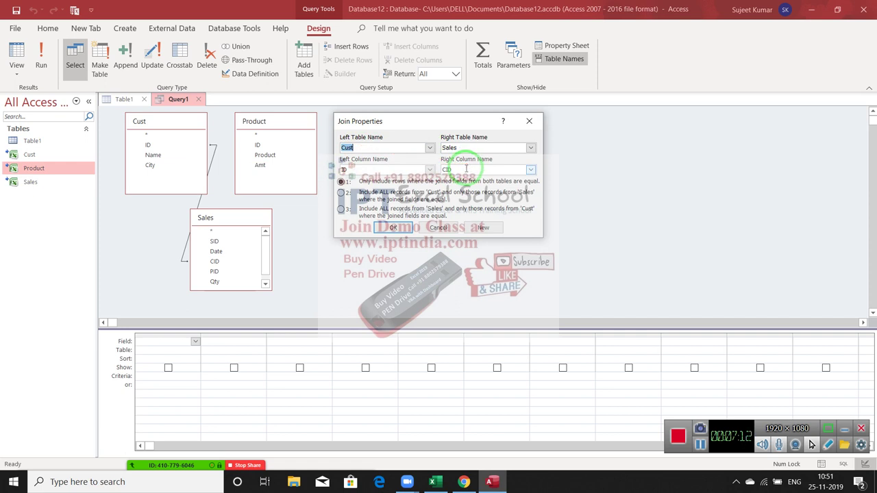
left_click(454, 178)
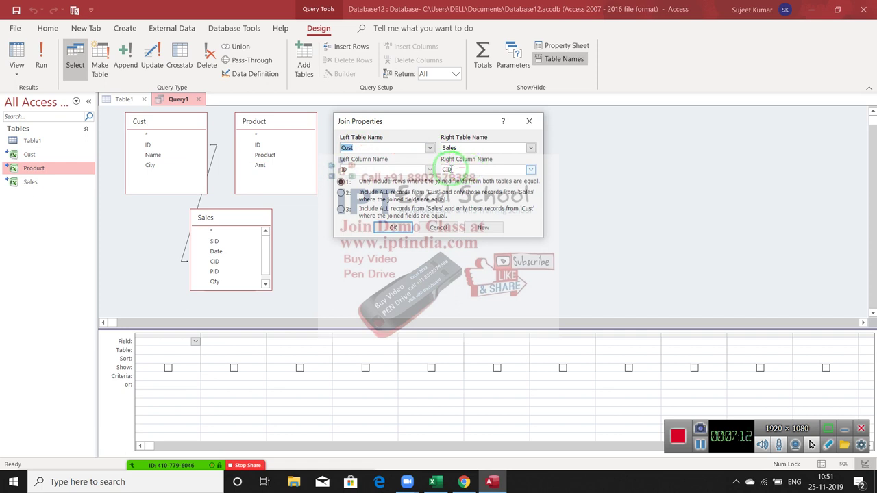
left_click(446, 227)
mouse_move(257, 145)
left_mouse_down()
mouse_move(351, 226)
mouse_move(214, 265)
left_mouse_up()
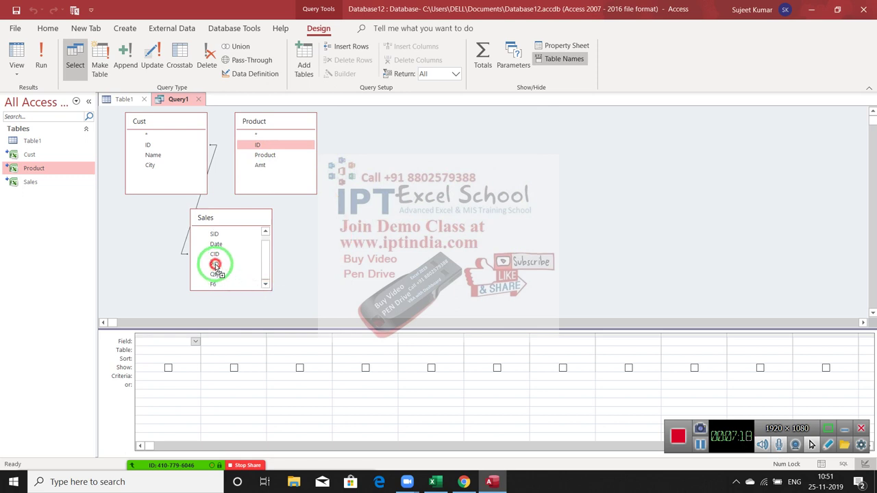
double_click(280, 261)
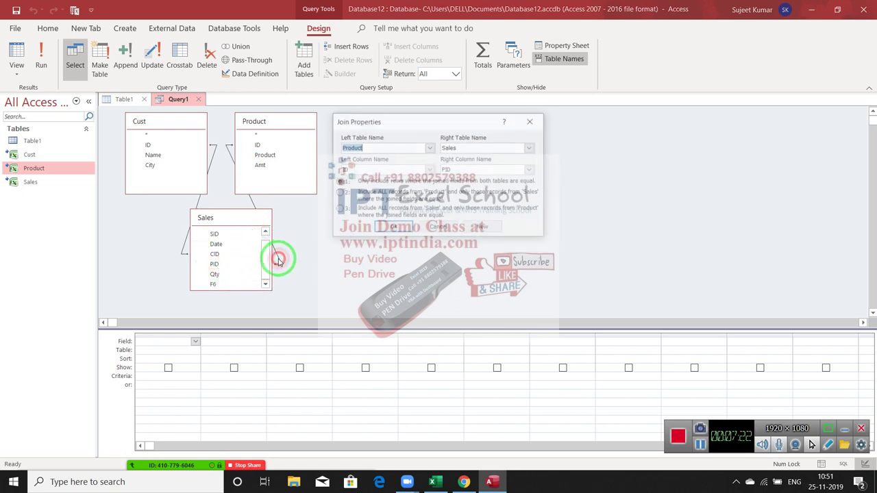
Add SID, Date, CID, Name, City, PID, Product, Qty and Amt to the query grid
left_click(531, 121)
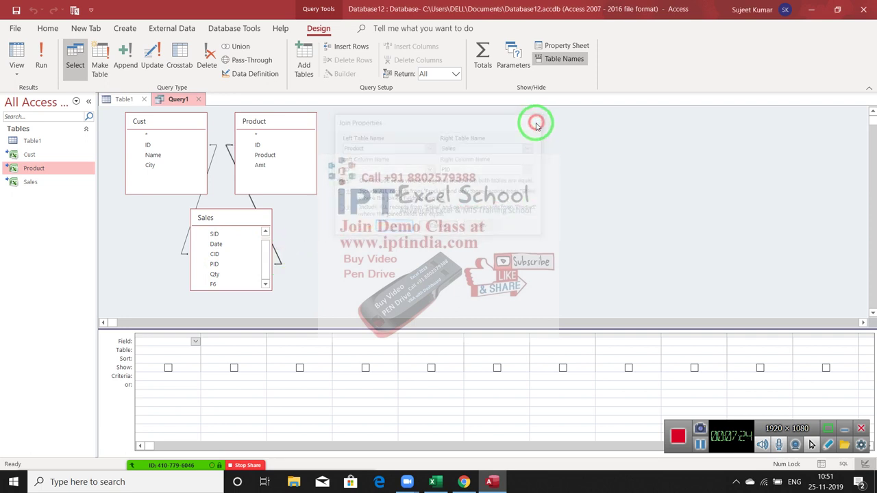
left_click_drag(266, 251, 265, 235)
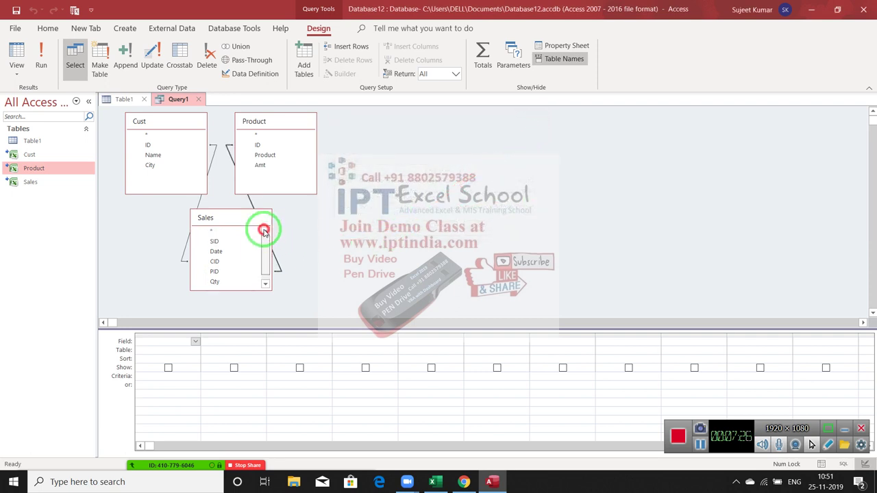
double_click(225, 241)
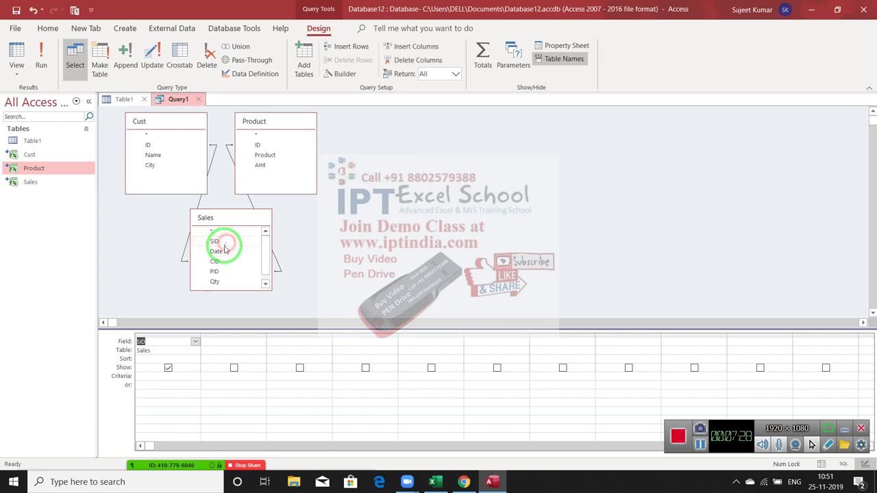
double_click(221, 253)
double_click(218, 263)
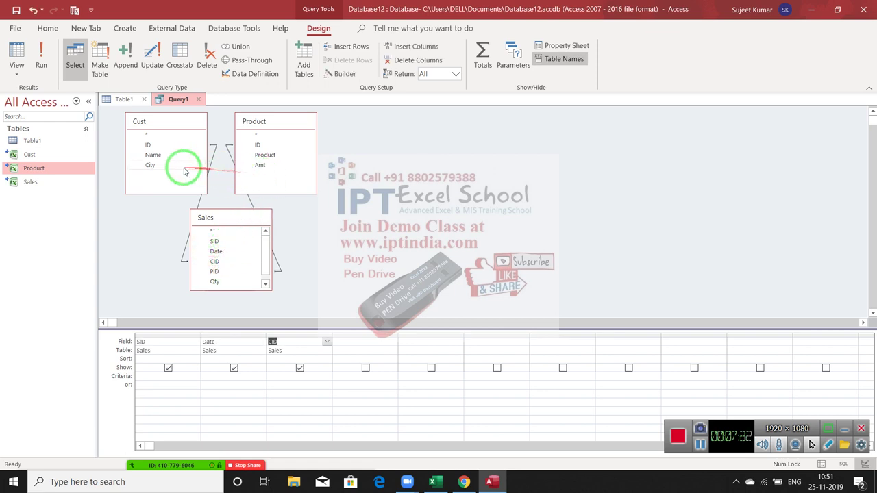
double_click(159, 158)
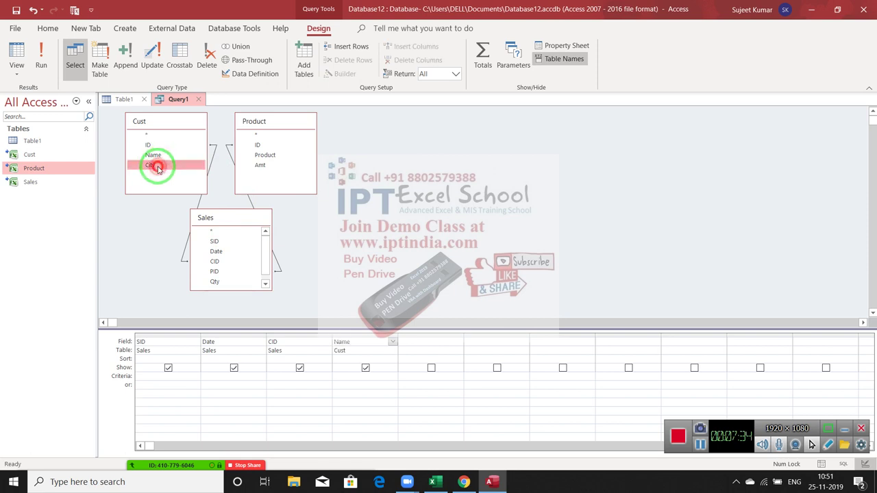
double_click(157, 168)
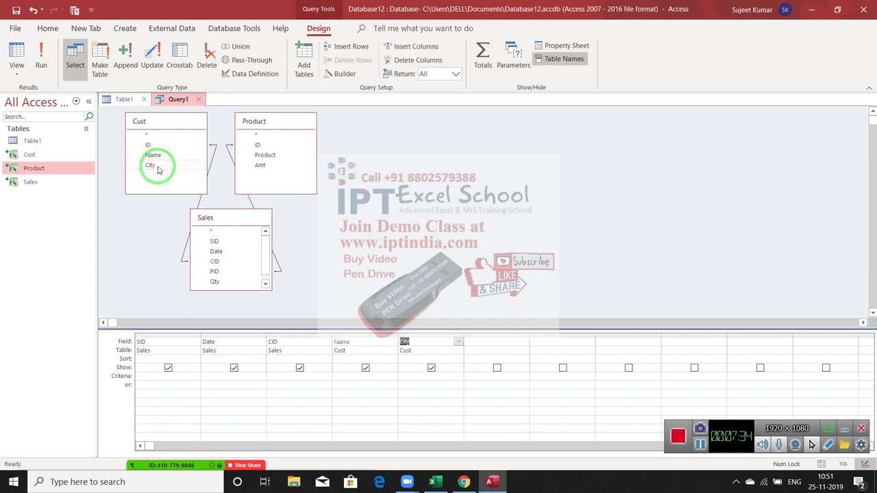
double_click(223, 273)
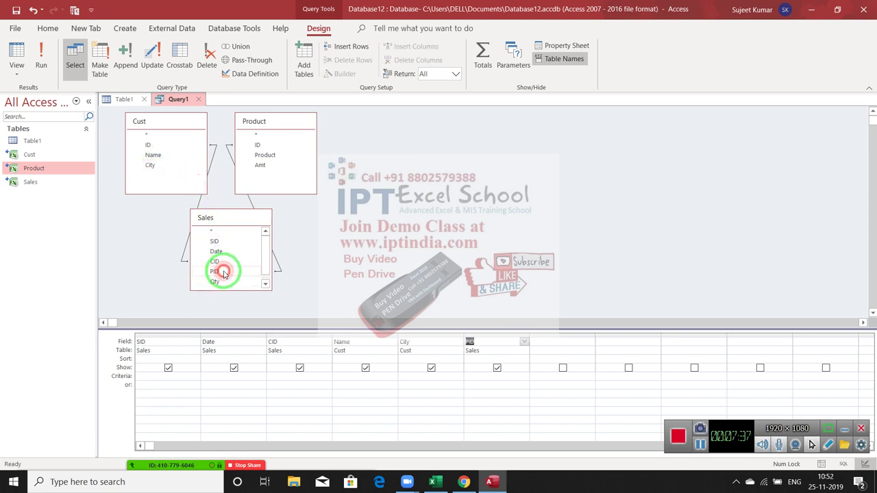
double_click(267, 157)
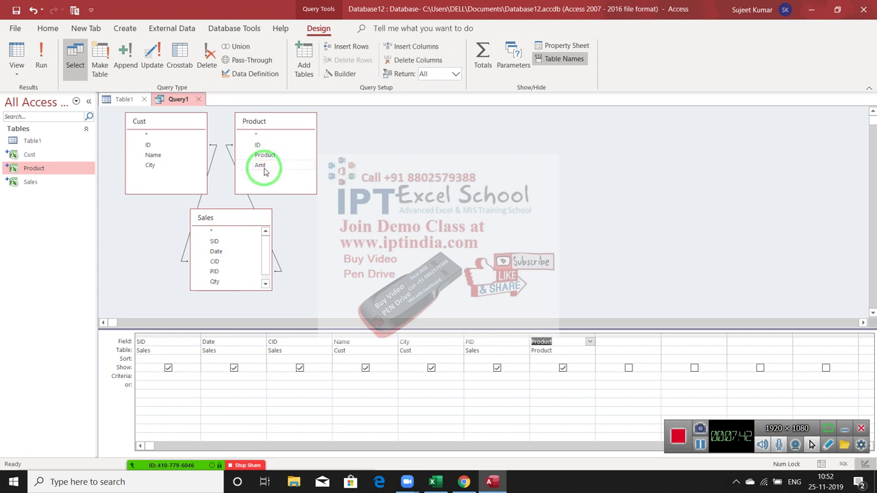
left_click(266, 284)
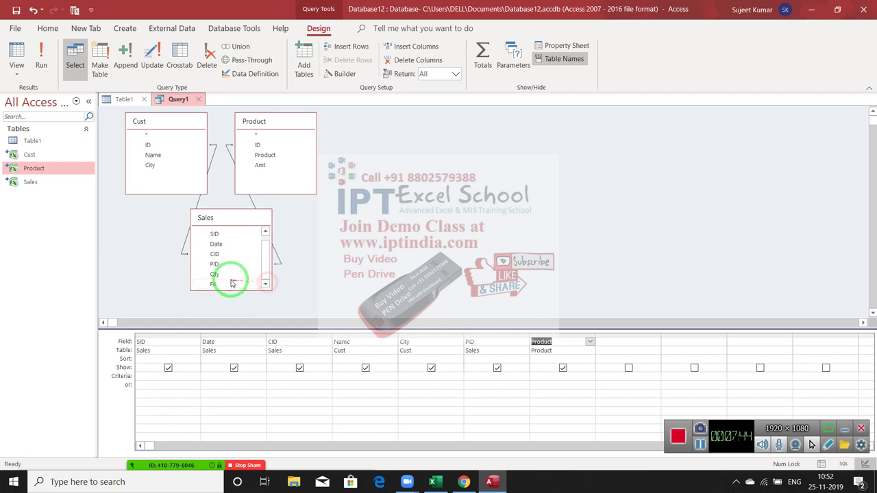
double_click(218, 274)
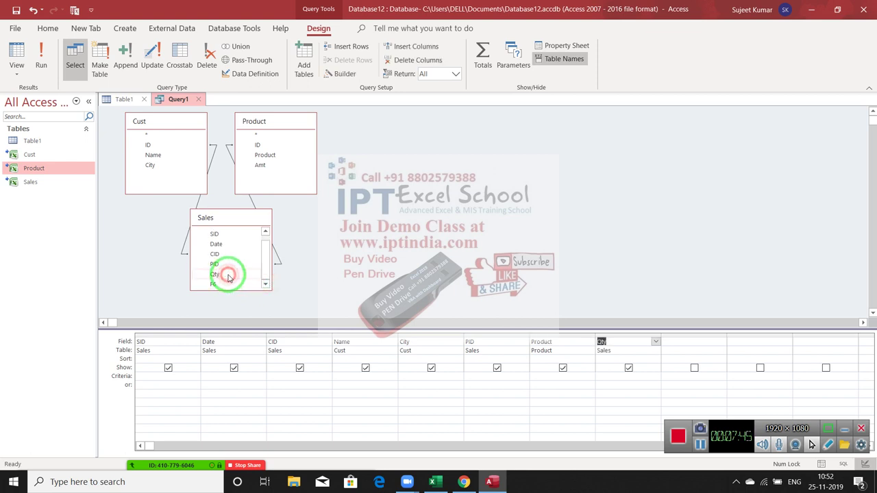
double_click(262, 167)
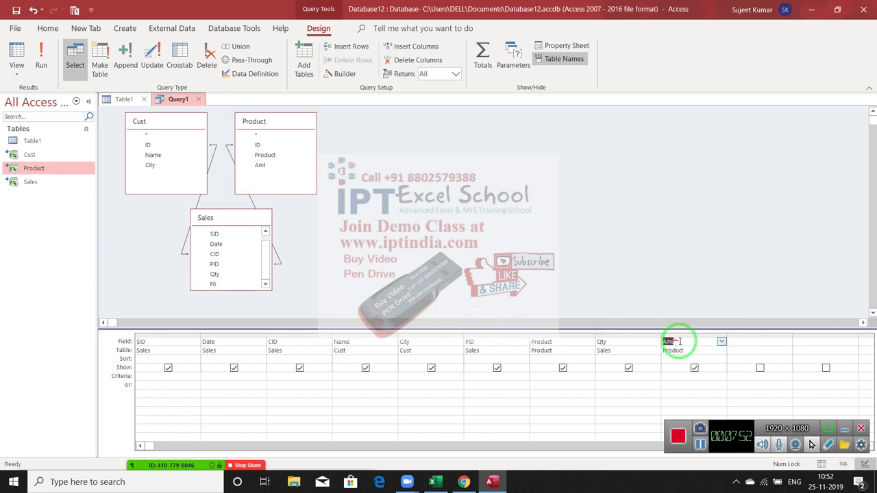
Add calculated fields Total: [qty]*[amt], Tax: [Total]*0.18 and GTotal: [Total]+[Tax] after Amt
left_click(735, 341)
type("Total: [qty]*[amt]")
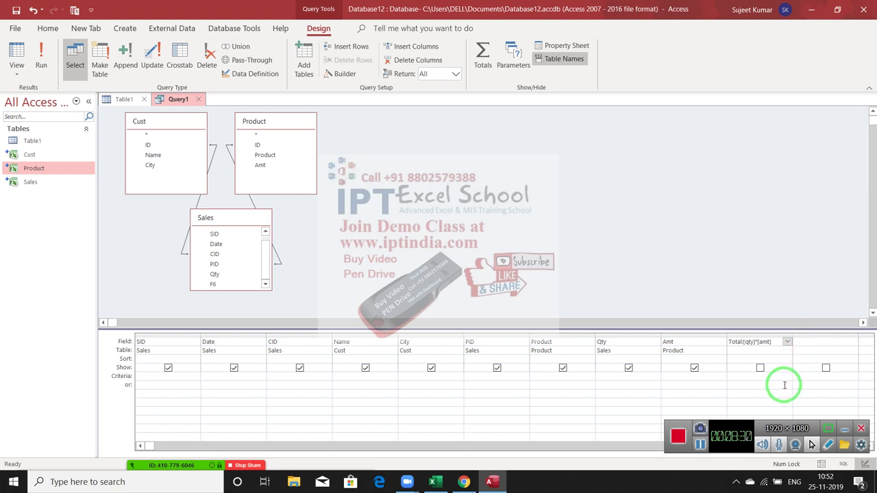
key("Return")
type("Tax:[Total]*0.18")
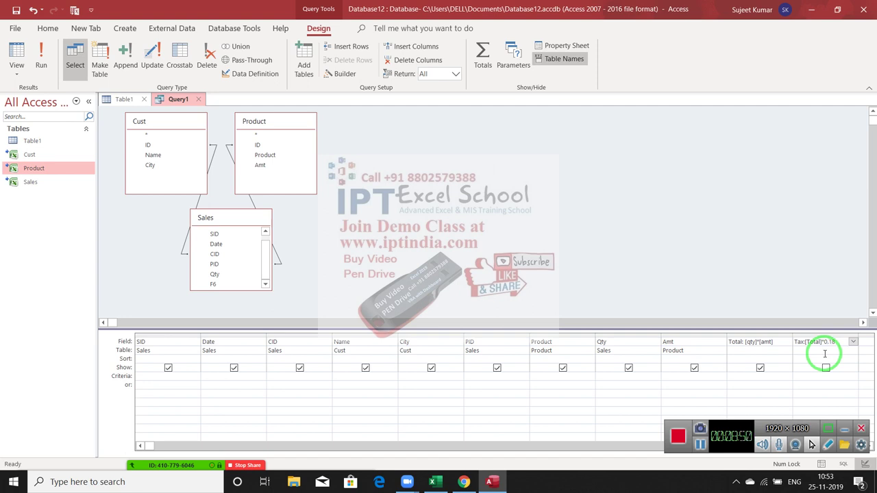
key("Return")
type("GTotal:[Total]+[Tax]")
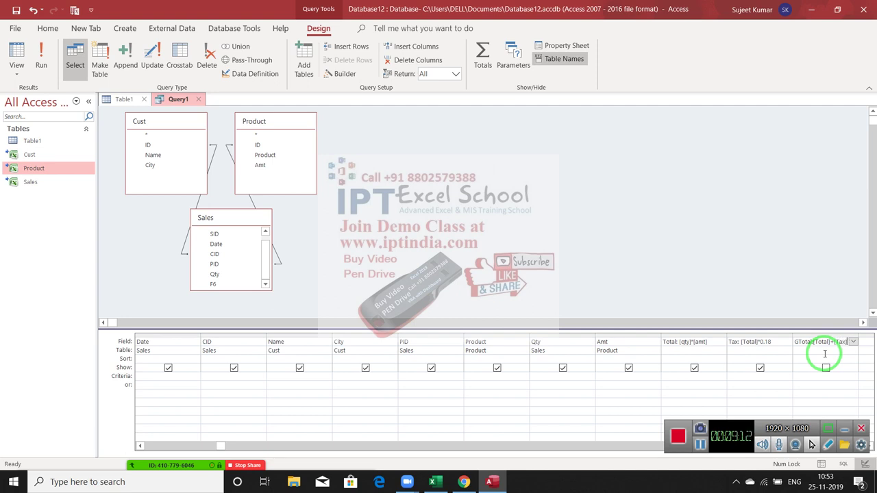
key("Return")
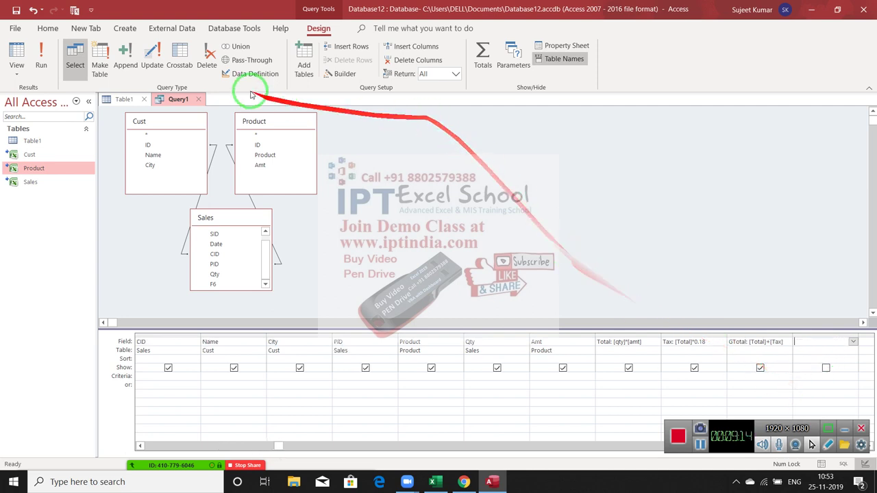
Close the query design and save it under the name Data
left_click(199, 101)
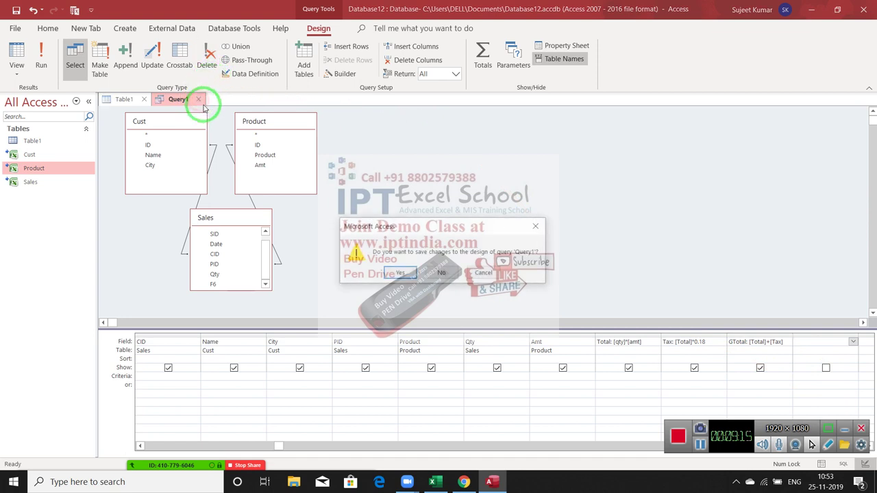
left_click(401, 249)
type("Data")
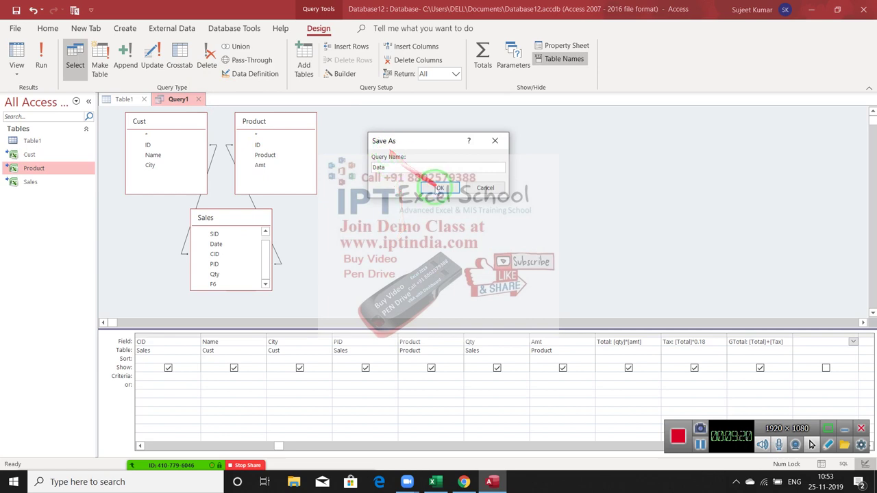
left_click(440, 188)
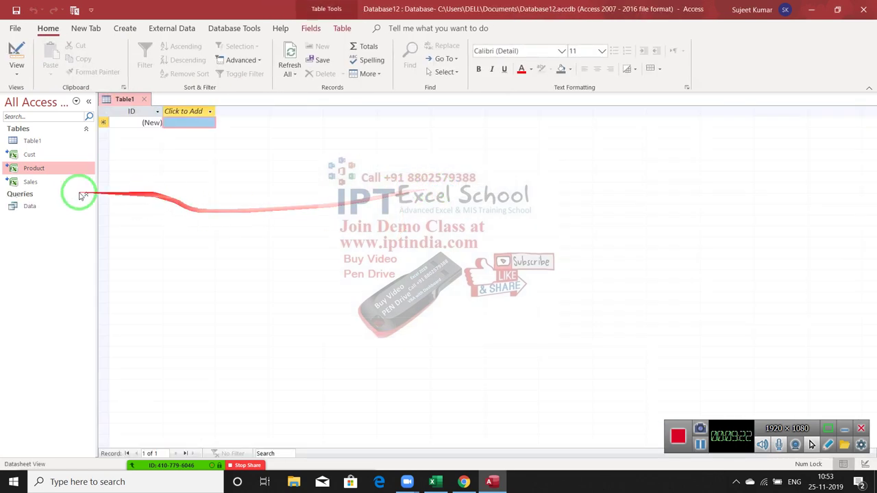
Open the Data query to review its results, then close the results
double_click(46, 207)
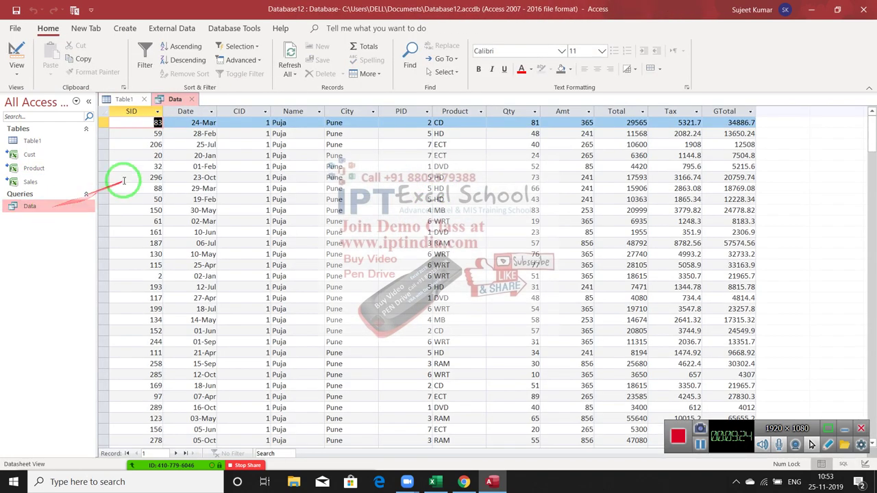
mouse_move(154, 111)
left_mouse_down()
mouse_move(450, 114)
mouse_move(285, 134)
mouse_move(244, 117)
left_mouse_up()
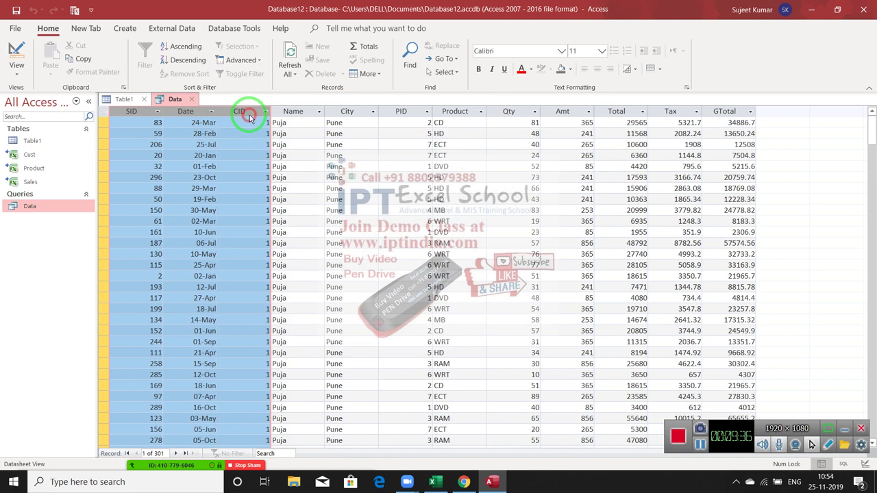
left_click(137, 118)
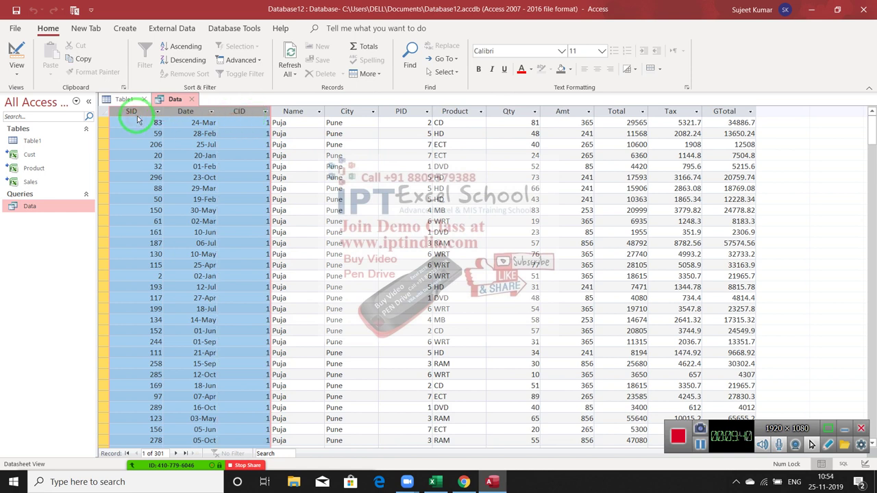
left_click(191, 99)
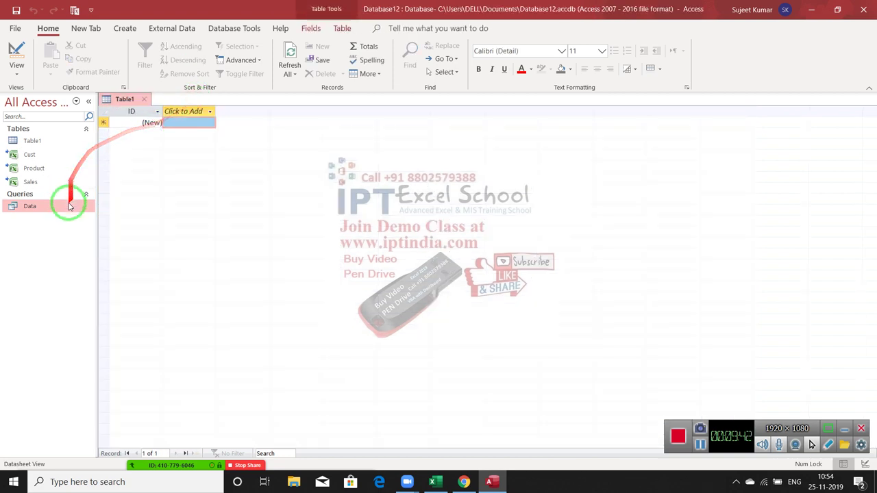
right_click(69, 207)
Give the Data query an ascending sort on SID and save the design change
left_click(104, 227)
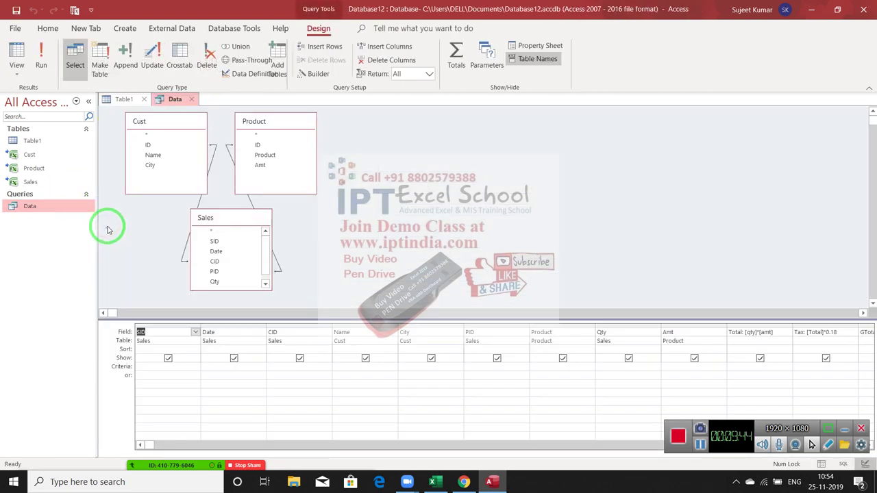
left_click(138, 350)
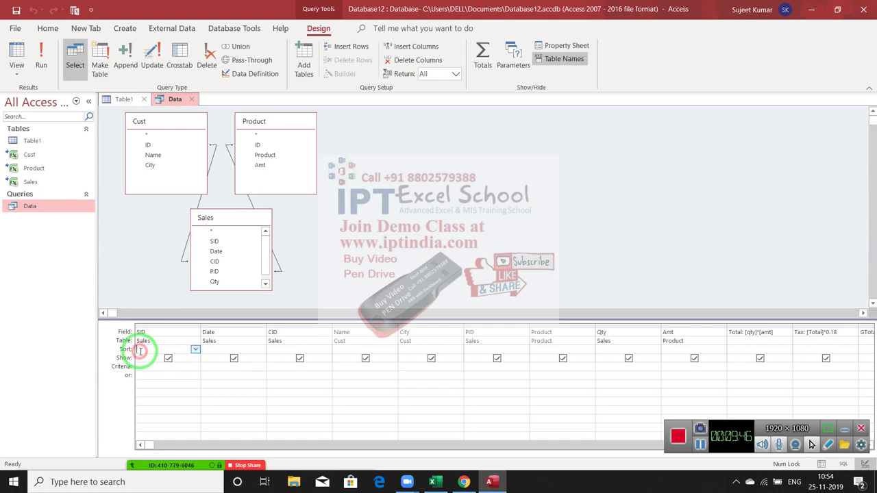
left_click(195, 351)
left_click(195, 350)
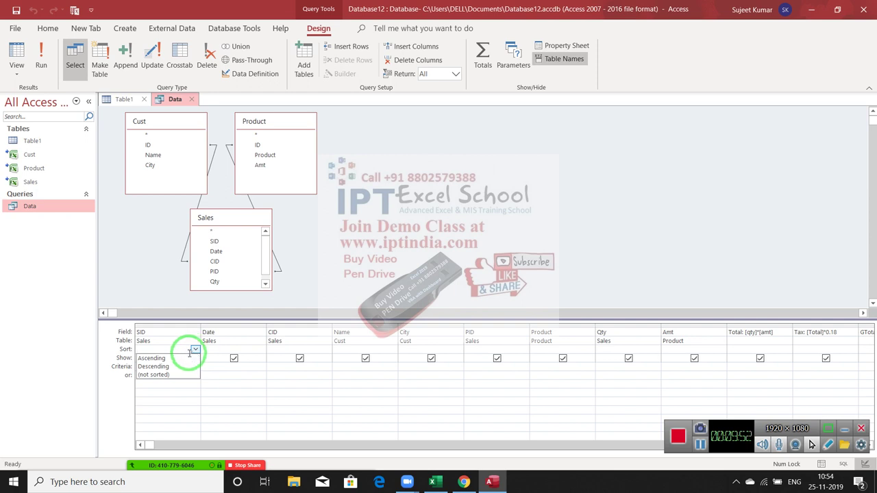
left_click(183, 359)
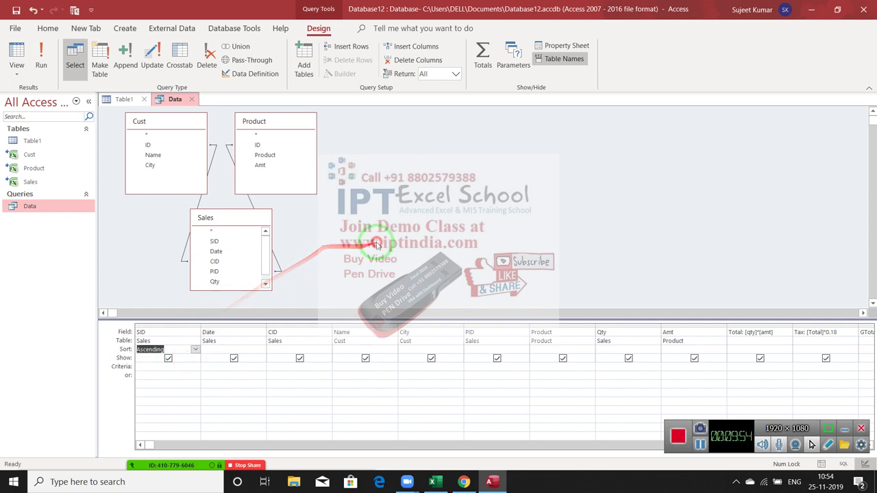
left_click(193, 99)
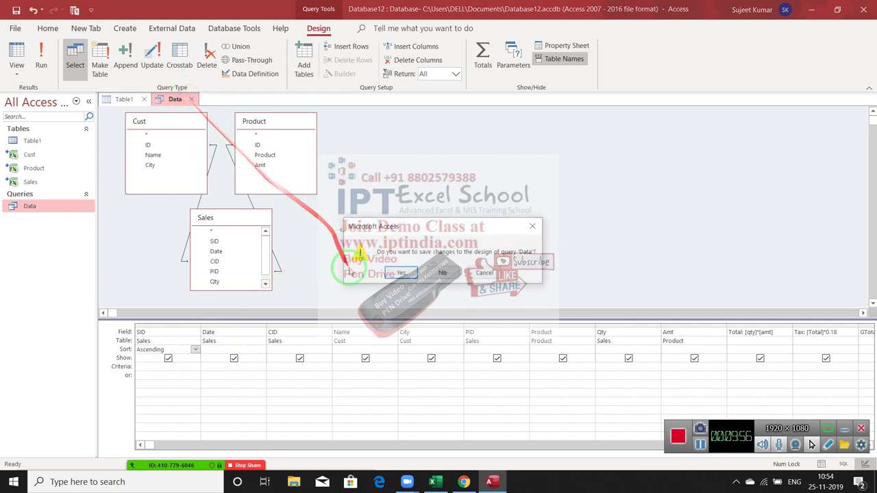
left_click(412, 272)
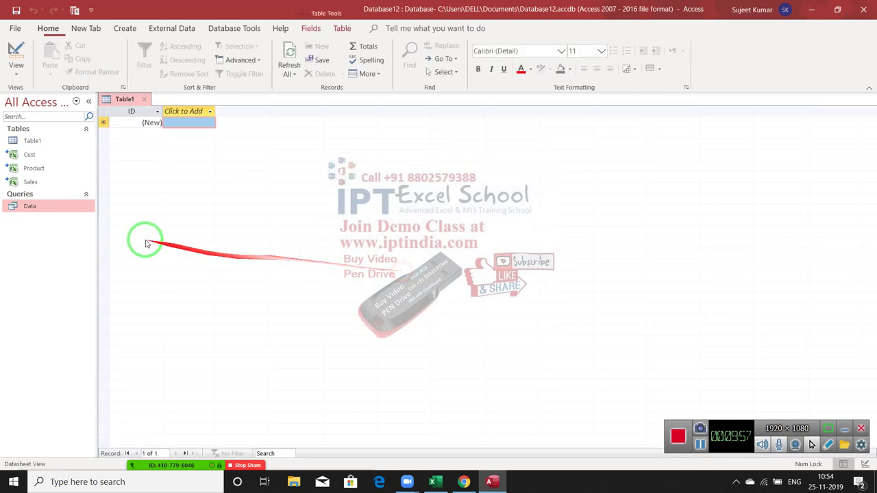
Reopen the Data query to confirm its rows run SID 1, 2, 3 in order
left_click(51, 217)
double_click(48, 209)
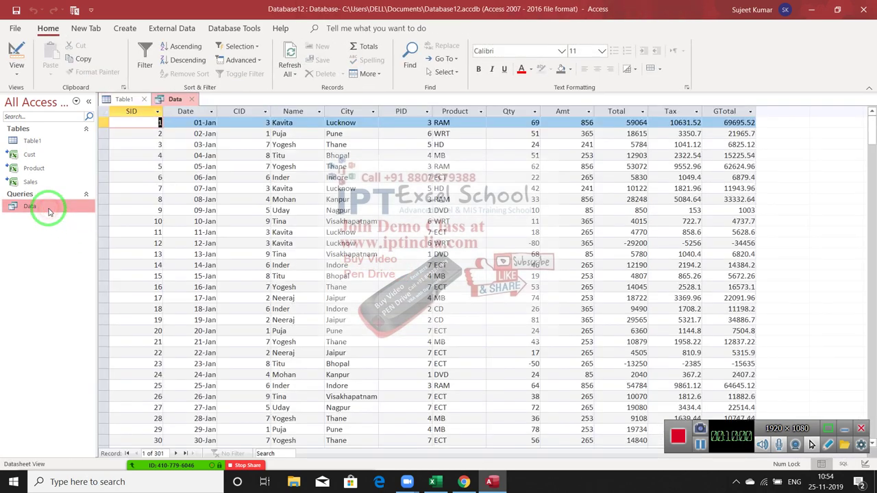
scroll(204, 318, "down", 2)
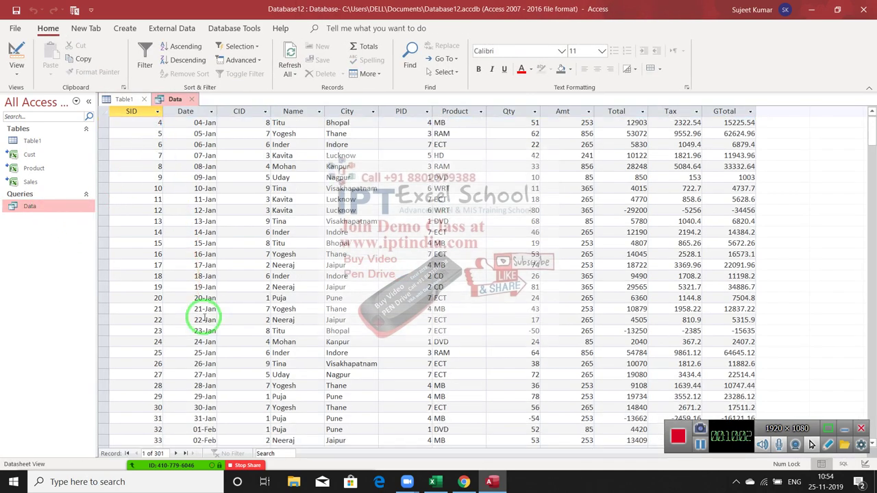
scroll(205, 315, "down", 5)
scroll(206, 315, "up", 7)
left_click_drag(204, 316, 636, 50)
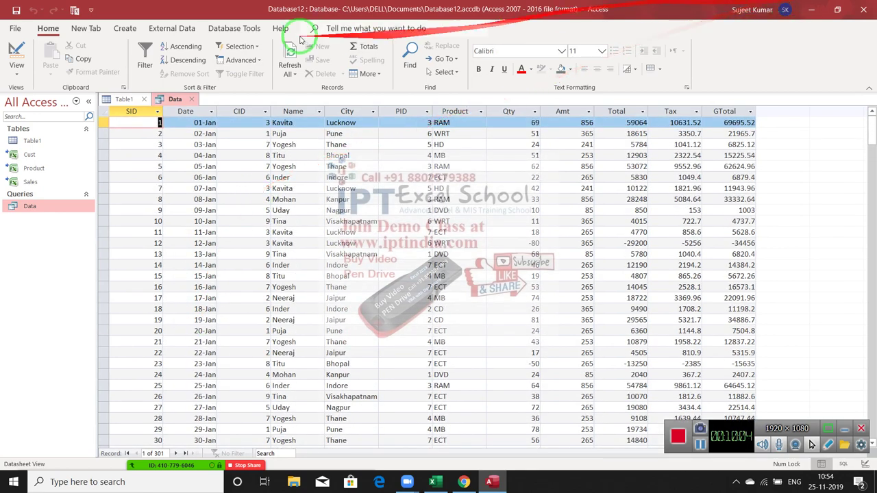
left_click_drag(226, 39, 233, 41)
Close Access and reopen the DD workbook from Excel's recent files
left_click(865, 15)
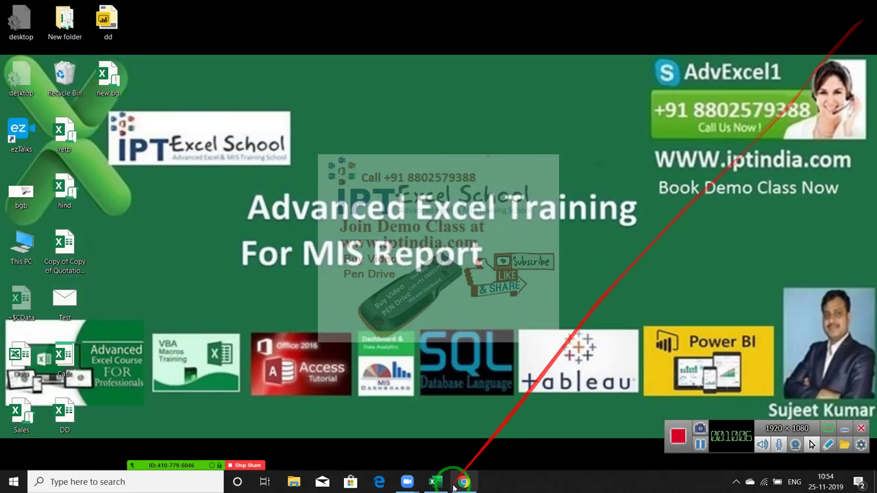
left_click(433, 482)
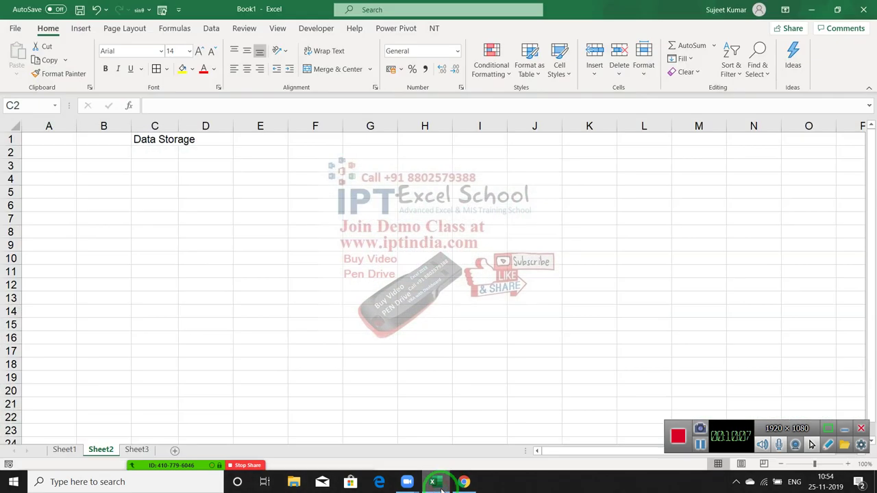
left_click(15, 28)
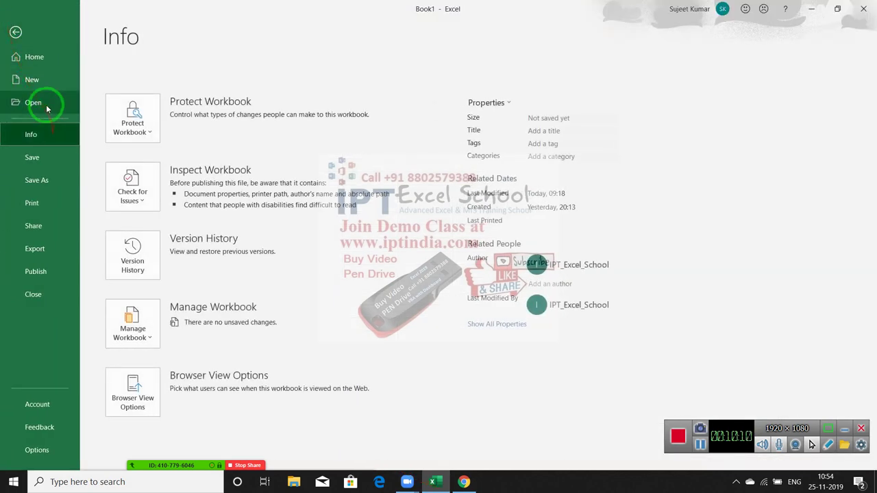
left_click(40, 104)
left_click(368, 200)
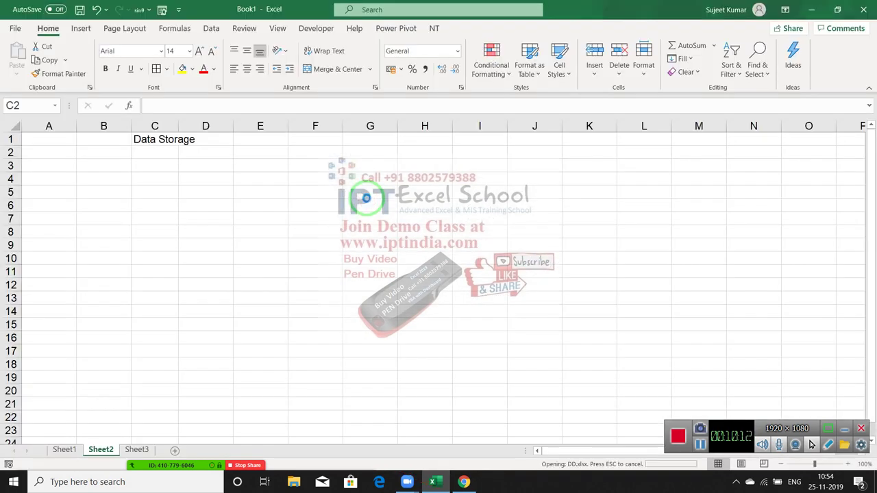
Add a new worksheet after the Product sheet and name it Data
left_click(161, 451)
left_click_drag(101, 450, 186, 449)
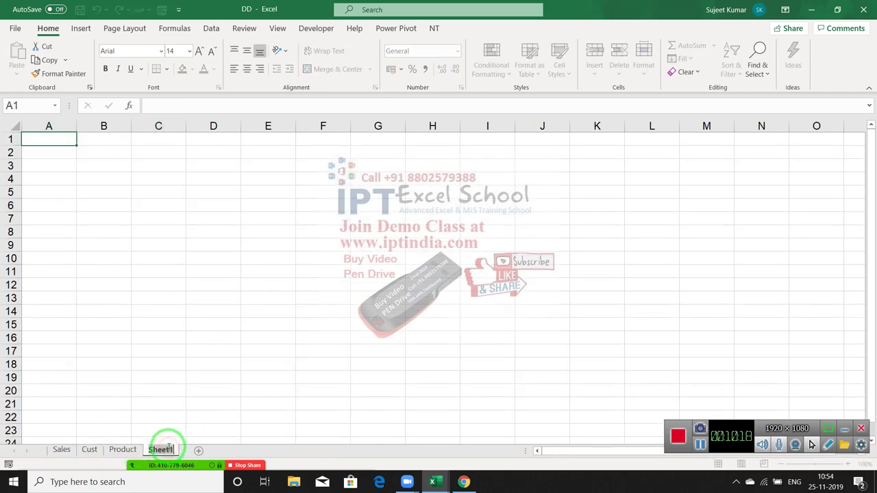
double_click(162, 449)
type("Daa")
key("Left")
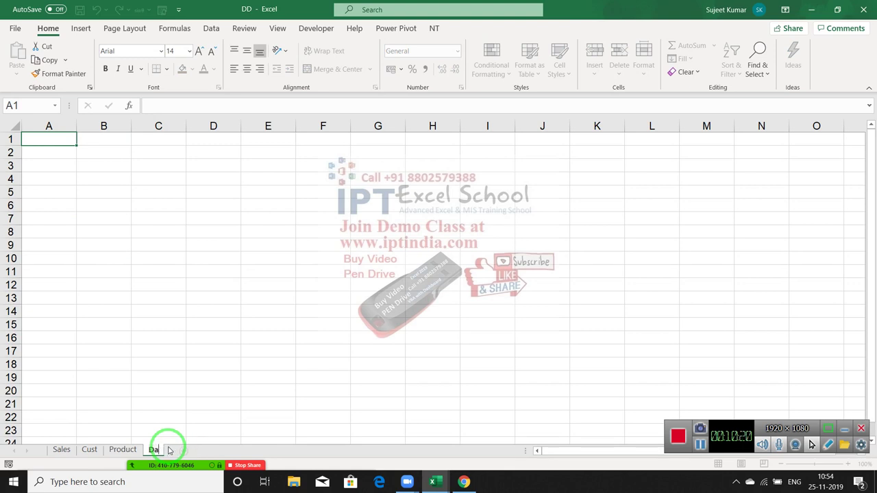
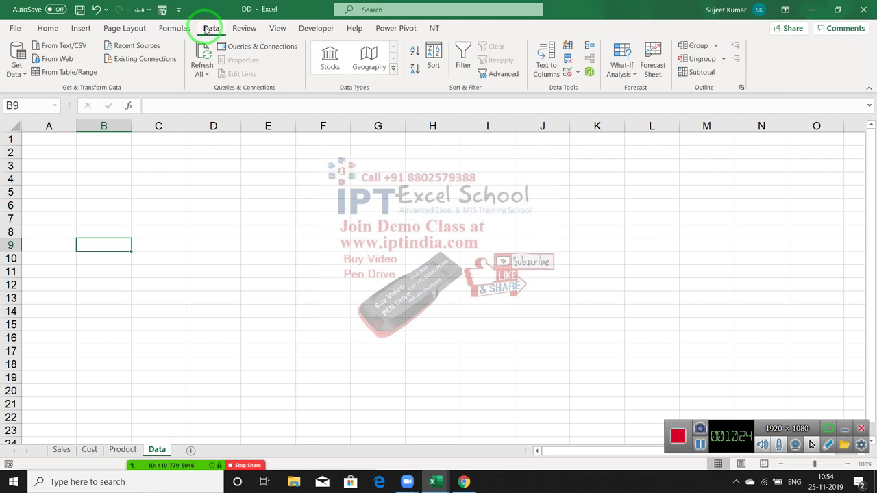
Start an import using Get Data > From Database > From Microsoft Access Database
left_click(16, 80)
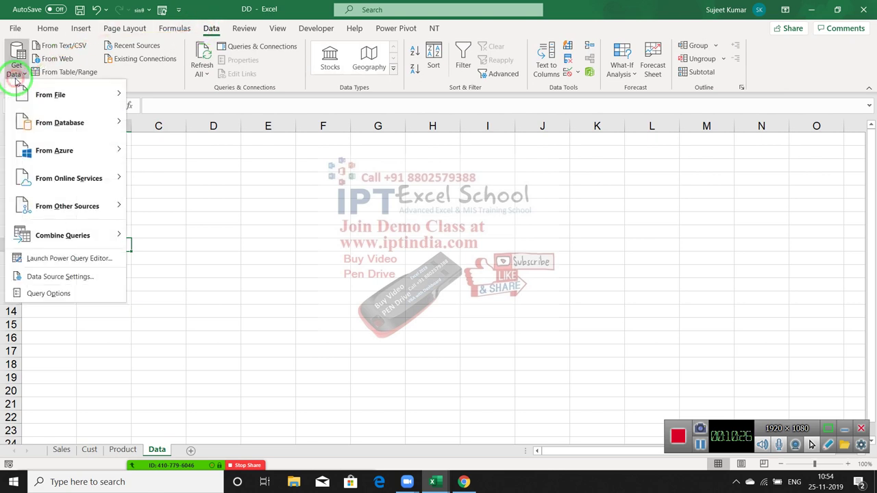
mouse_move(41, 94)
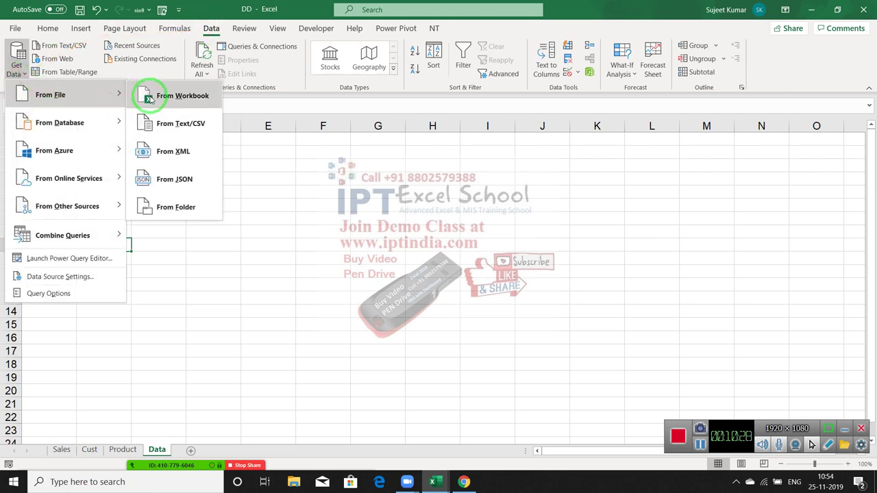
mouse_move(124, 122)
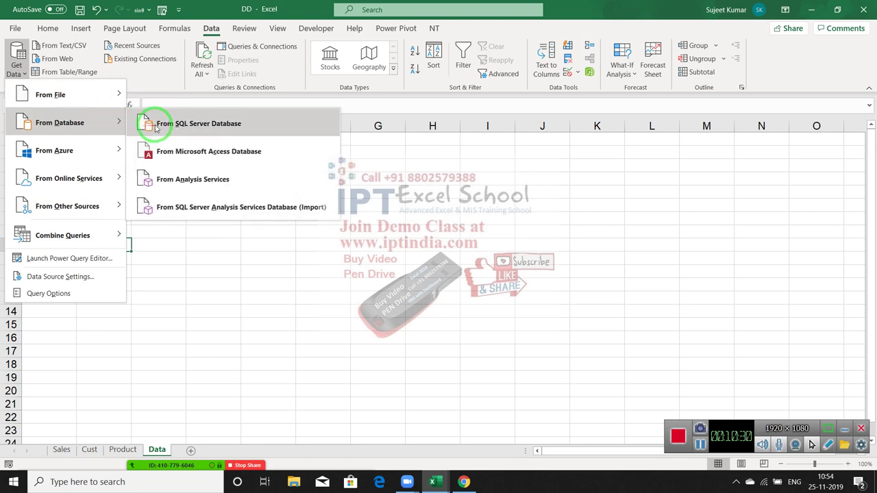
left_click(167, 152)
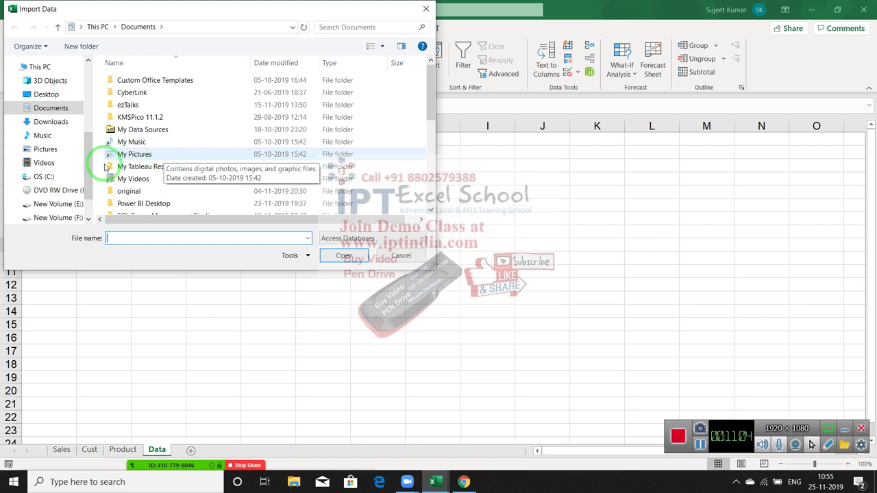
Choose the Database12 file in Documents and import it
scroll(176, 141, "down", 5)
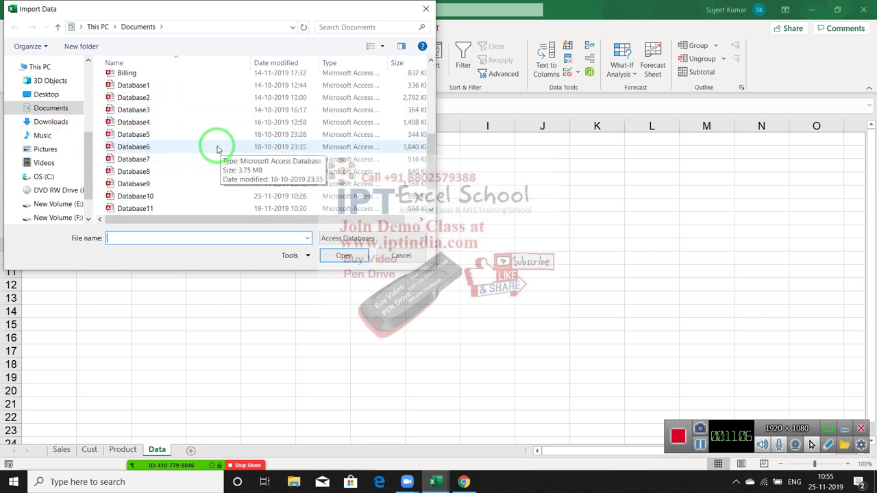
scroll(218, 148, "down", 1)
left_click(195, 185)
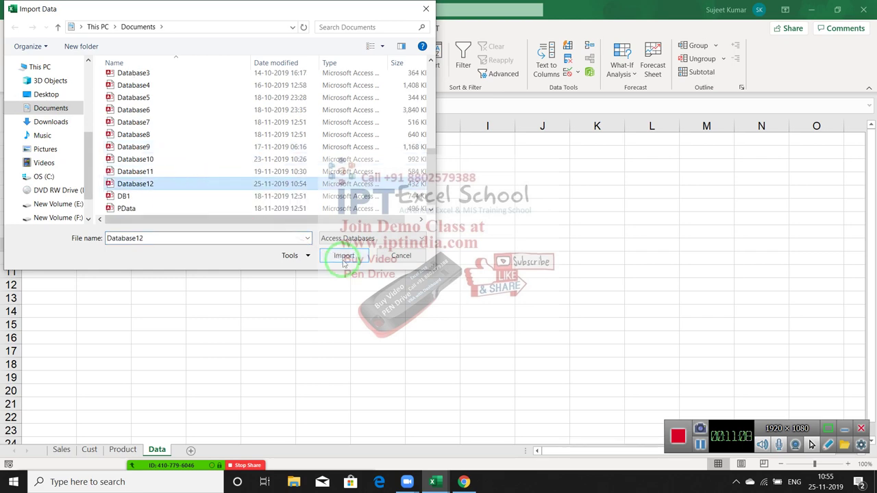
left_click(341, 259)
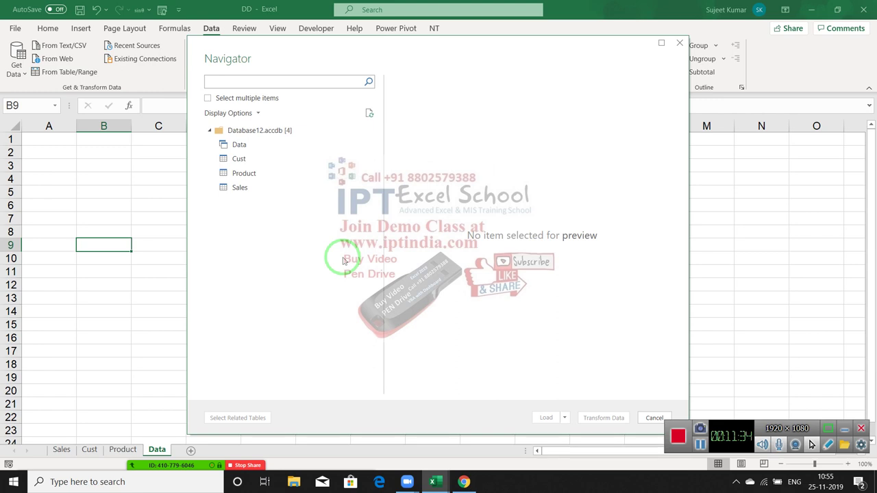
Preview the Cust, Product and Data tables, then load Data into a new sheet
left_click(235, 162)
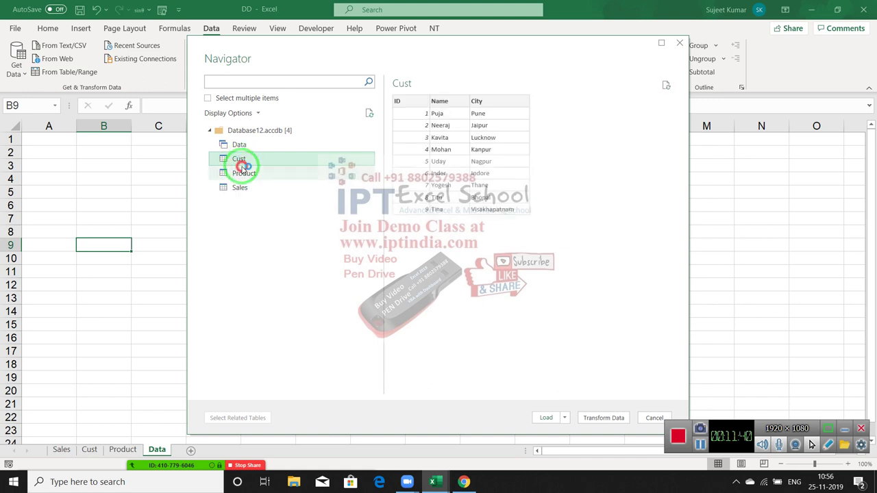
left_click(243, 173)
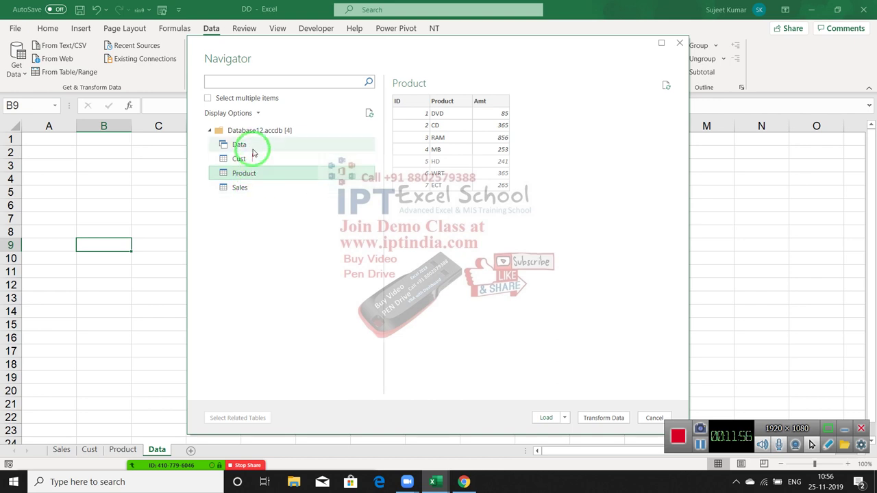
left_click(253, 150)
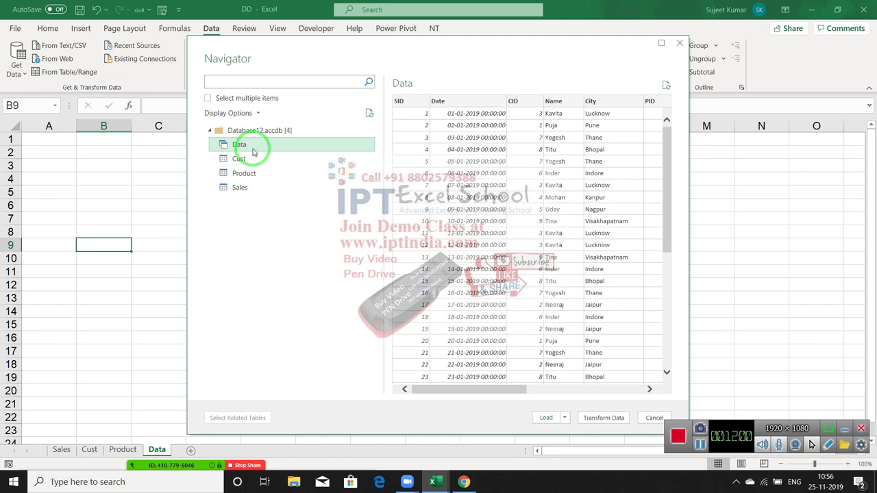
left_click(277, 59)
left_click_drag(278, 59, 258, 54)
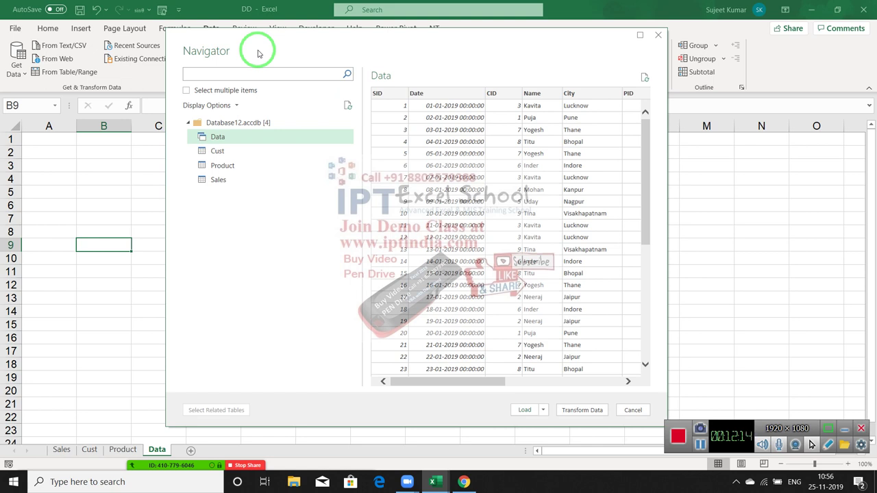
left_click(527, 410)
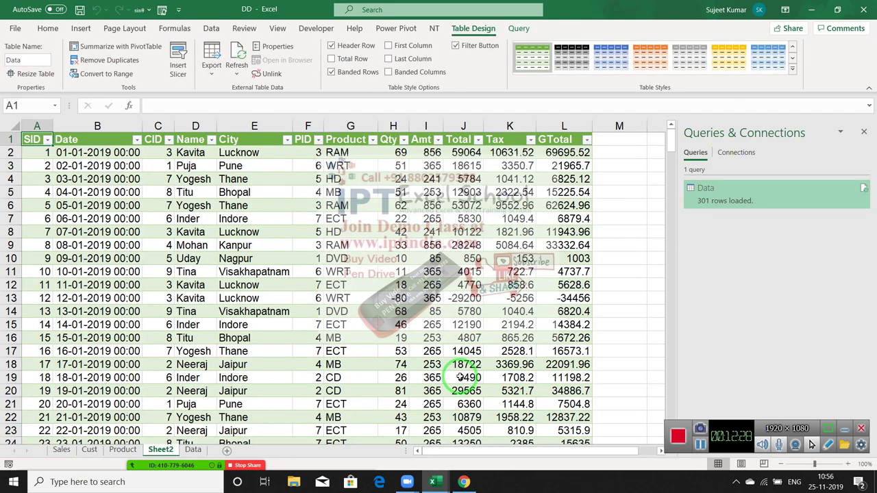
Check imported values (Amt 241, Tax 1049.4, CID 6, Qty -80), then go to the Sales sheet
left_click(426, 179)
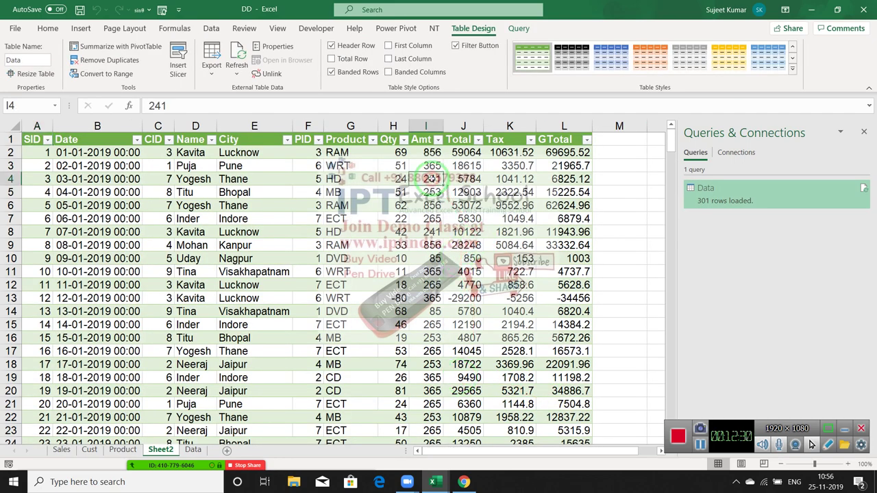
left_click(205, 271)
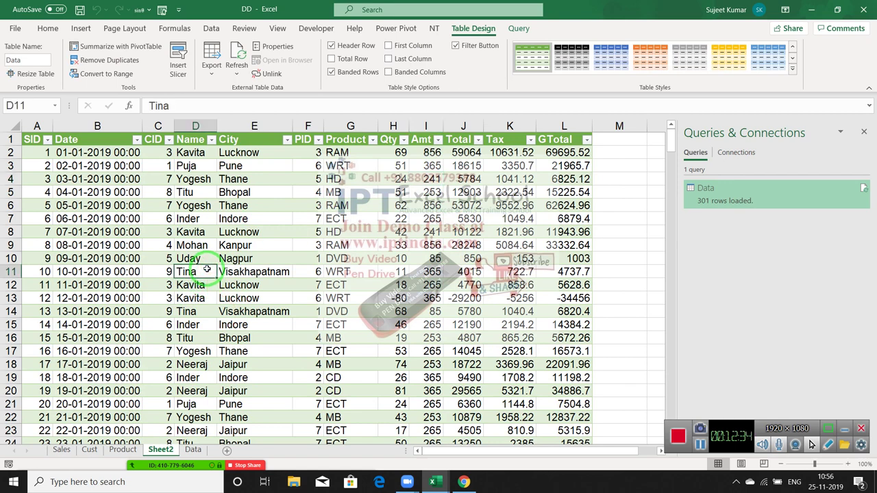
left_click(515, 219)
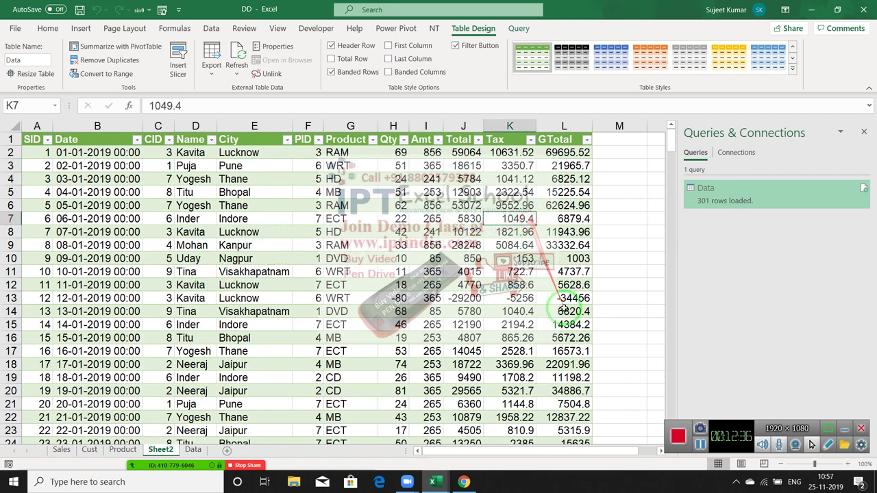
scroll(571, 328, "down", 5)
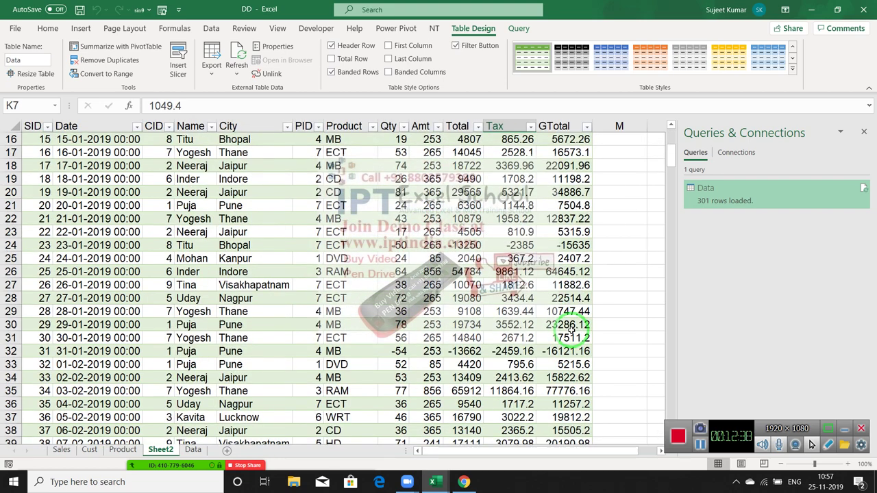
scroll(571, 328, "up", 5)
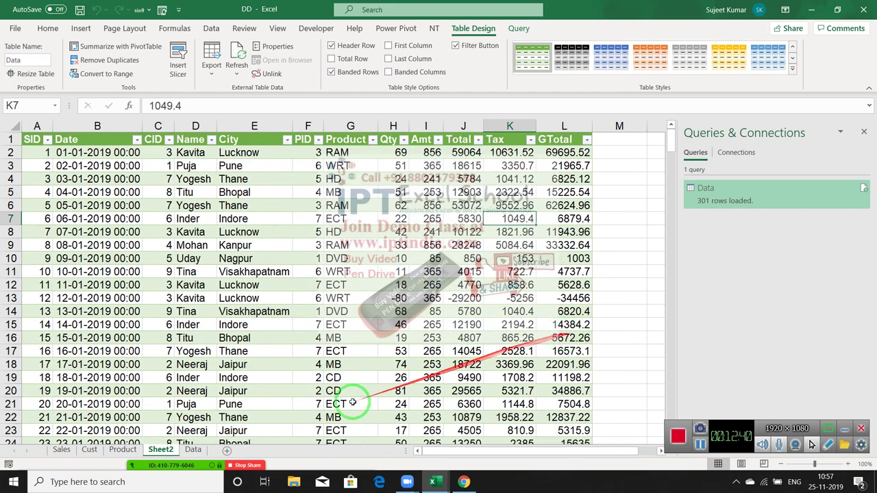
left_click(159, 327)
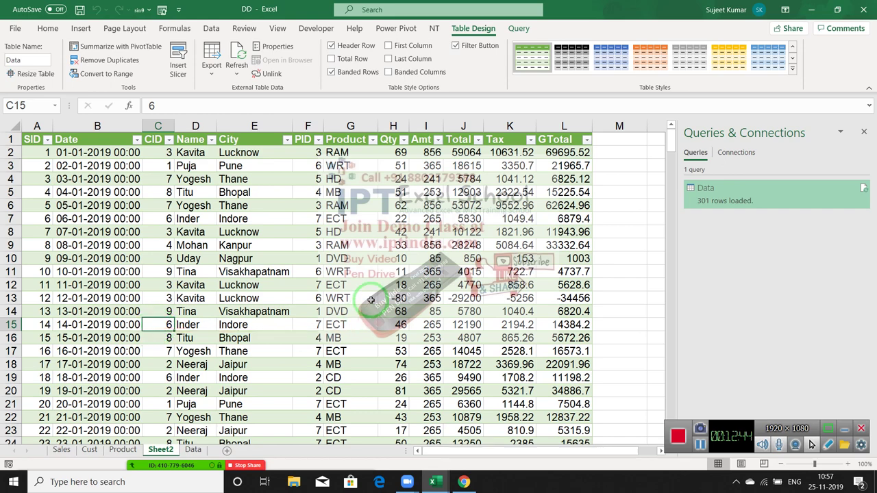
left_click(399, 298)
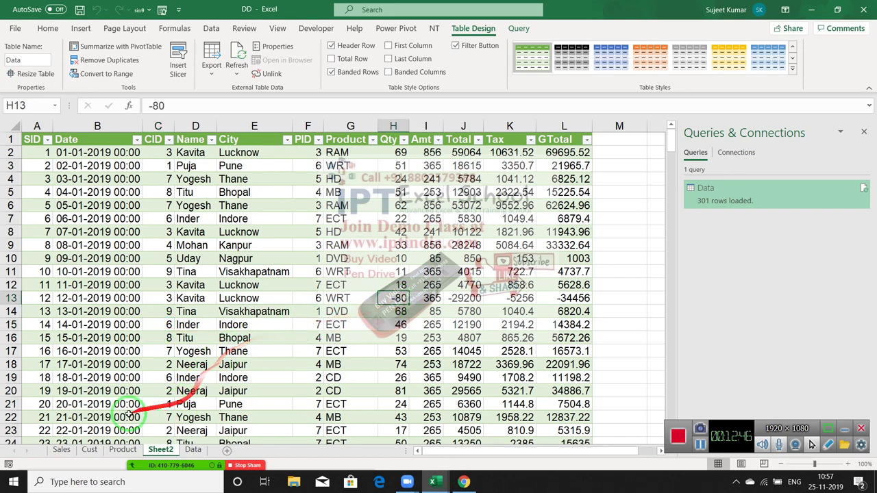
left_click(62, 449)
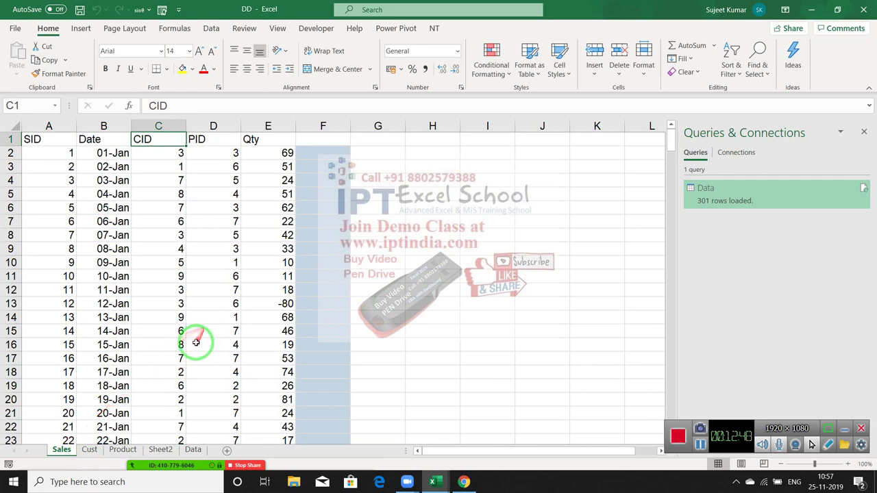
Change the Sales quantity in E13 from -80 to 75
left_click(265, 308)
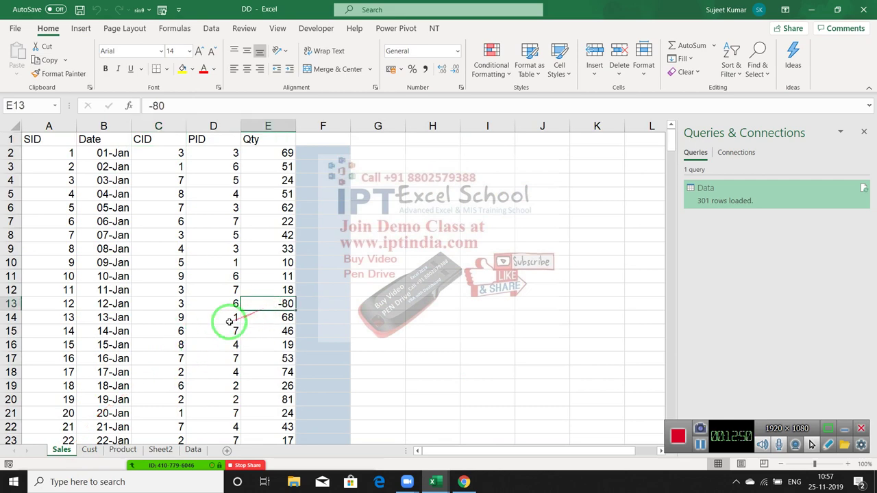
type("75")
key("Return")
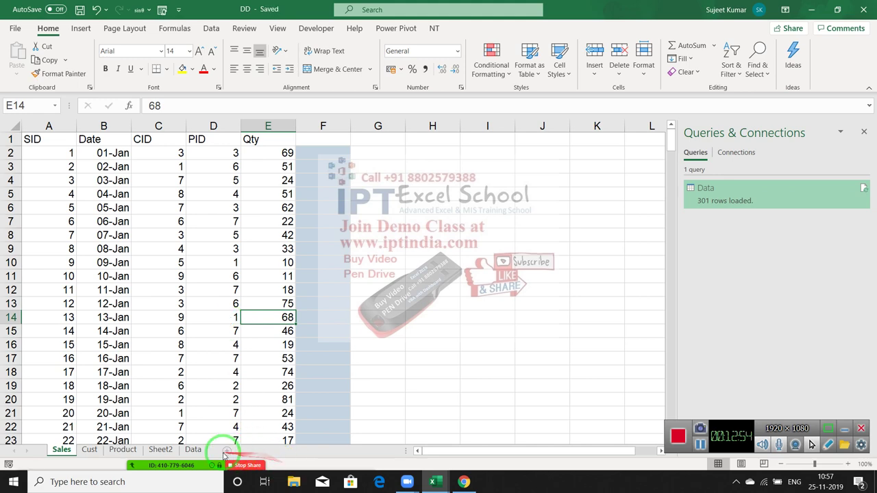
Look over the Data sheet, then return to Sheet2 with the imported table
left_click(193, 450)
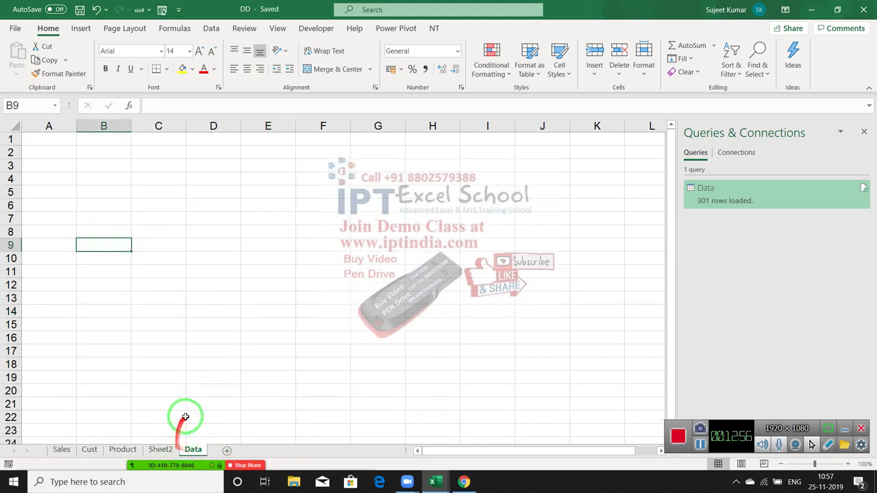
scroll(197, 416, "down", 1)
scroll(198, 416, "down", 4)
scroll(197, 416, "up", 4)
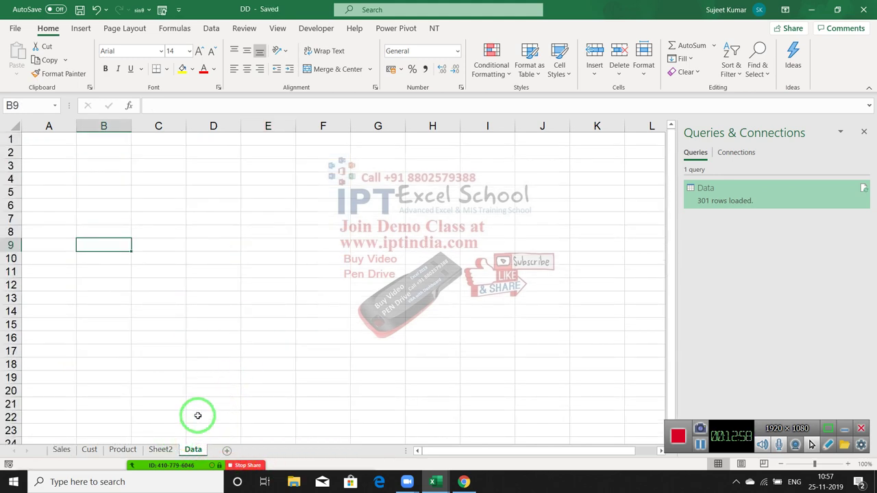
left_click(168, 450)
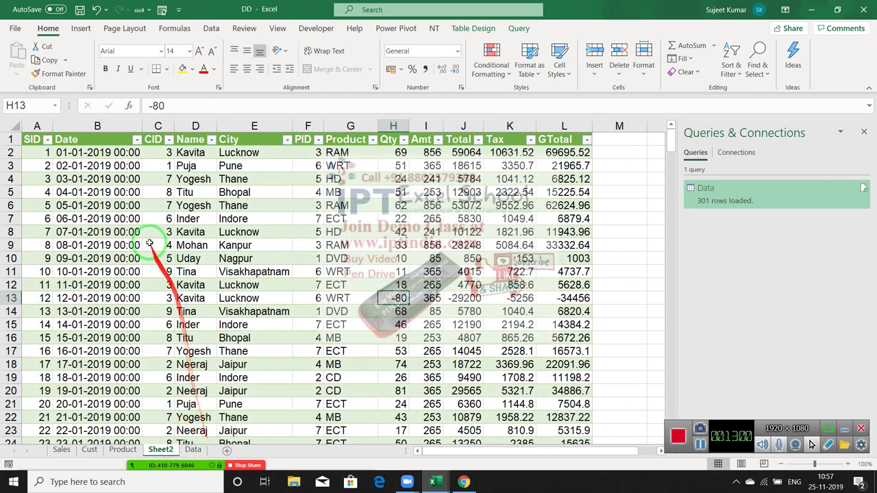
Refresh the imported table on Sheet2 from the Access source
left_click(130, 219)
left_click(129, 206)
right_click(129, 206)
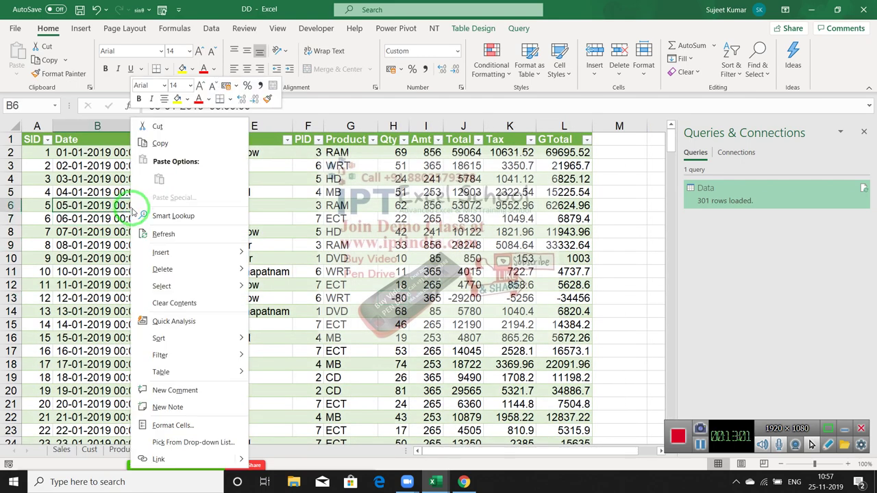
left_click(168, 231)
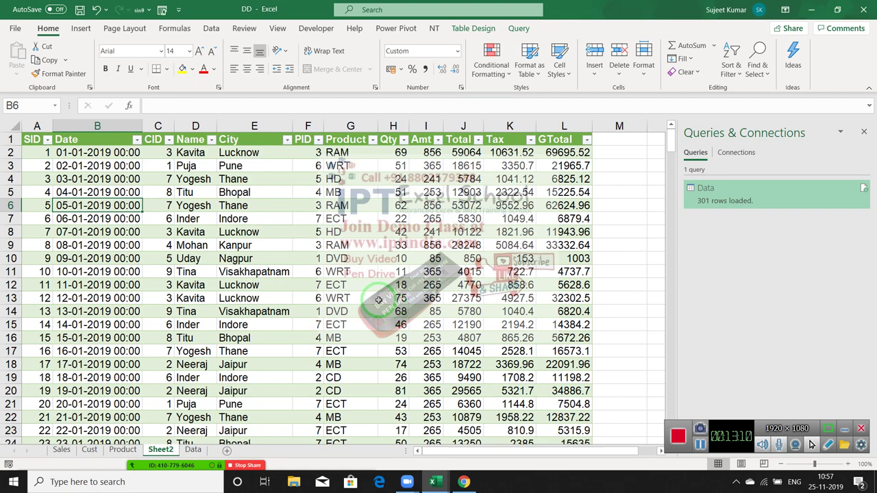
Verify SID 12 now shows Qty 75 and Total 27375, then close the workbook
left_click_drag(393, 299, 470, 298)
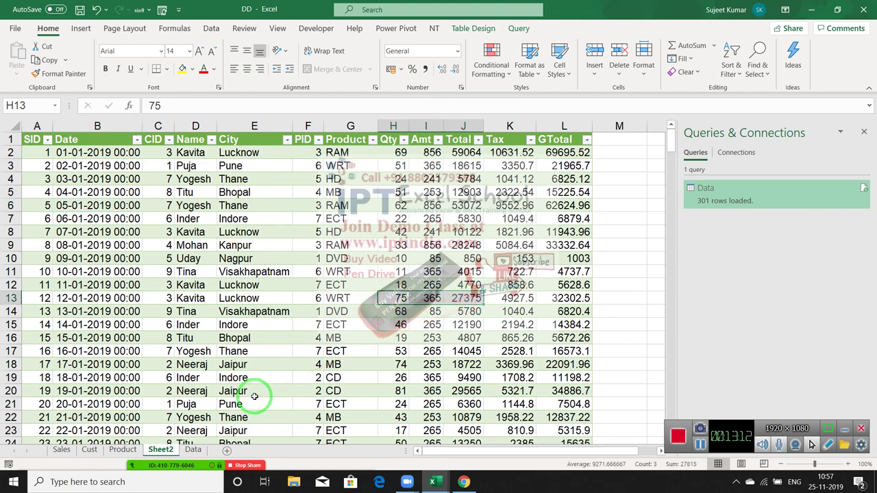
scroll(255, 395, "down", 4)
scroll(254, 395, "up", 4)
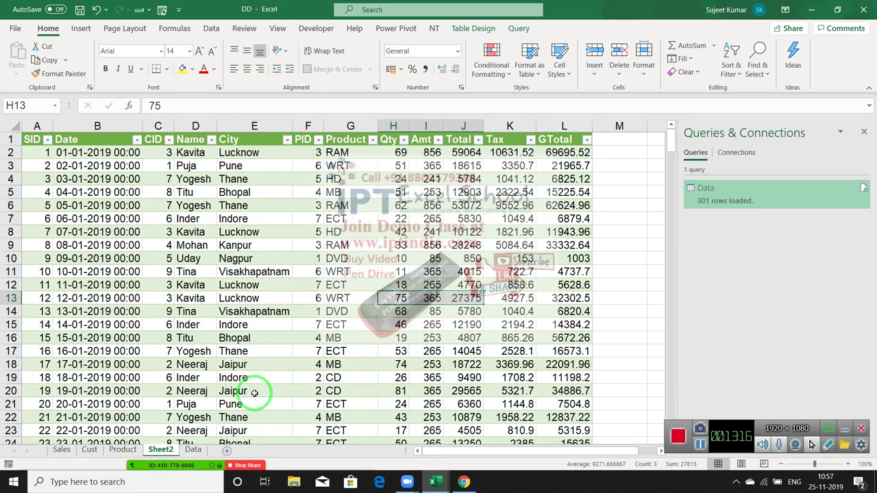
left_click(861, 9)
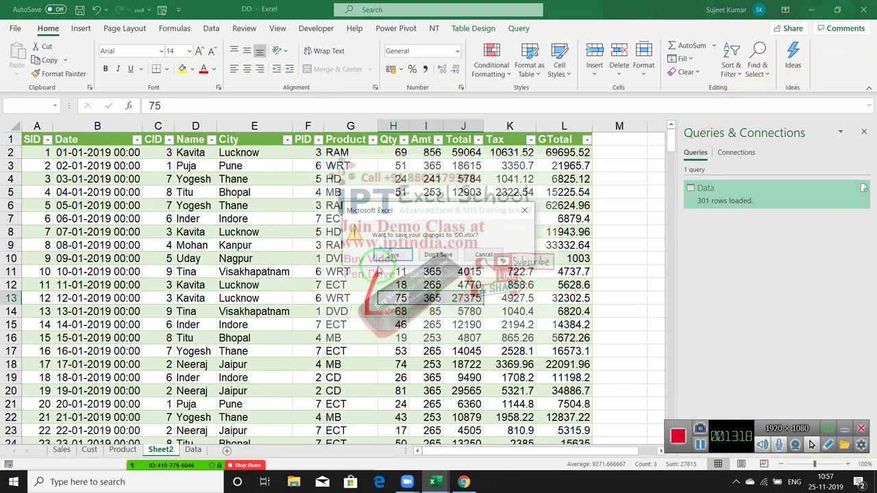
Save DD.xlsx and launch Microsoft Access from Windows search
left_click(392, 254)
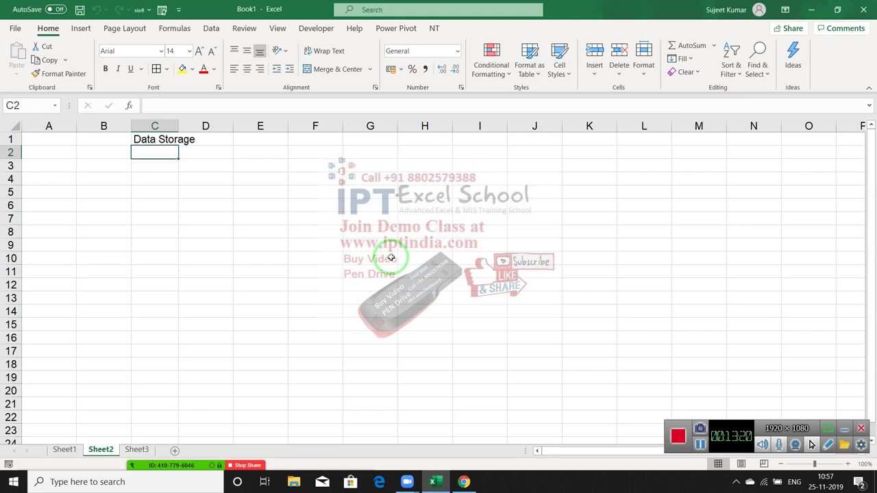
key("super")
type("a")
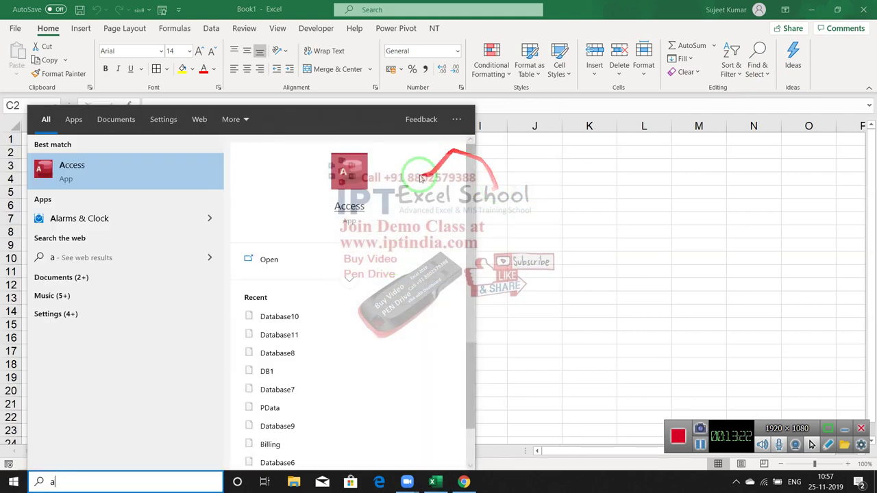
key("Return")
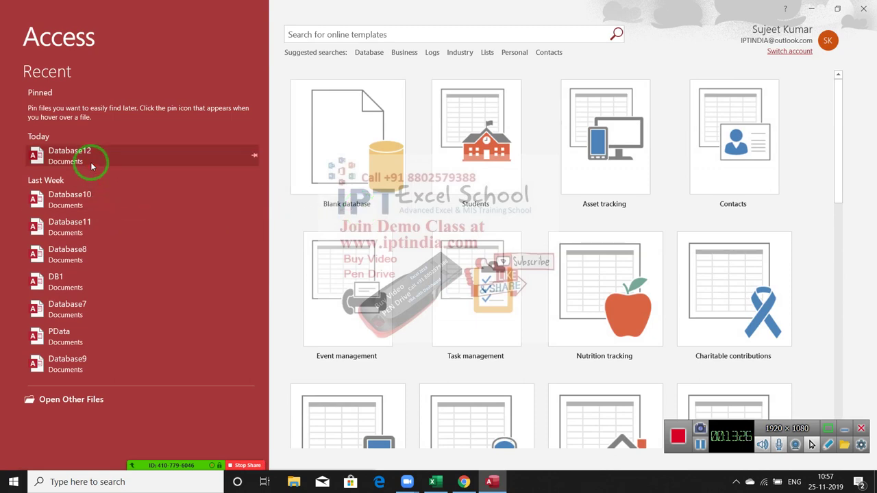
Open Database12 with content enabled and view its Data query, selecting columns SID through Product
left_click(91, 162)
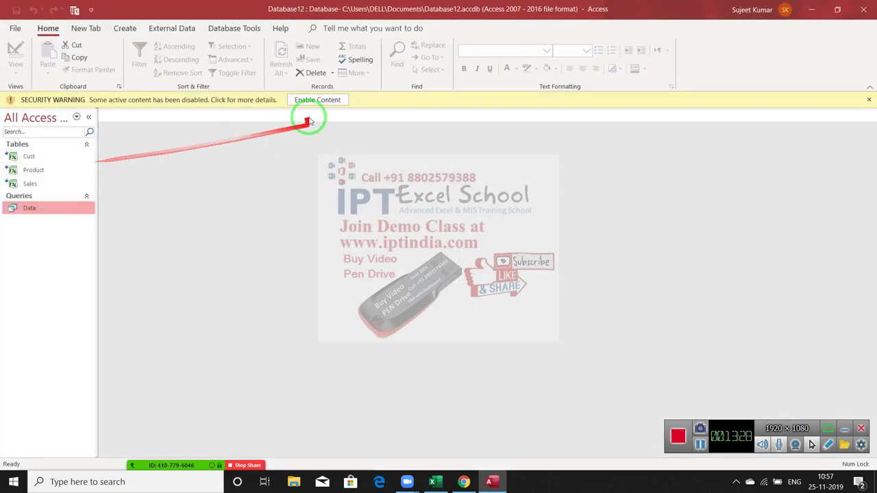
left_click(310, 101)
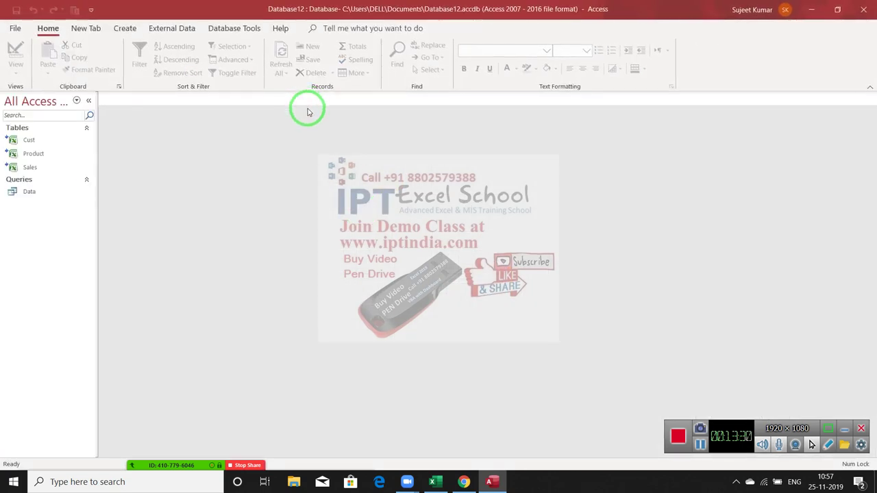
left_click(47, 192)
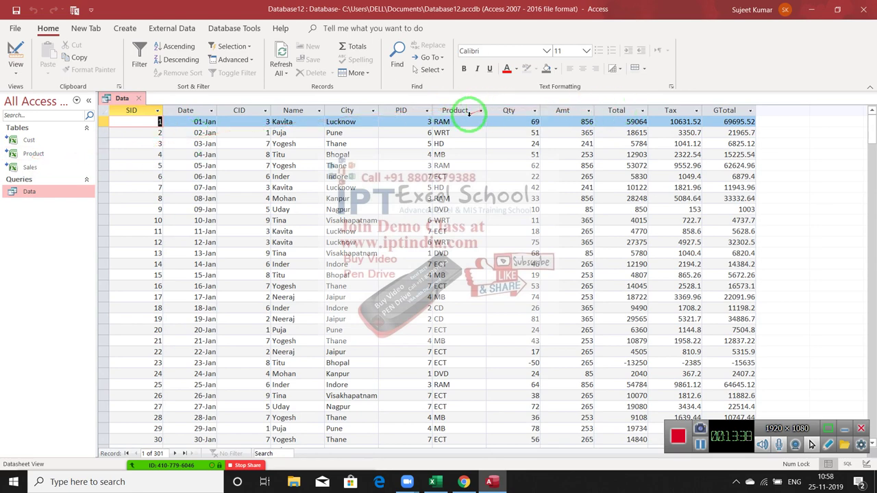
mouse_move(466, 112)
left_mouse_down()
mouse_move(148, 136)
mouse_move(716, 137)
mouse_move(133, 172)
left_mouse_up()
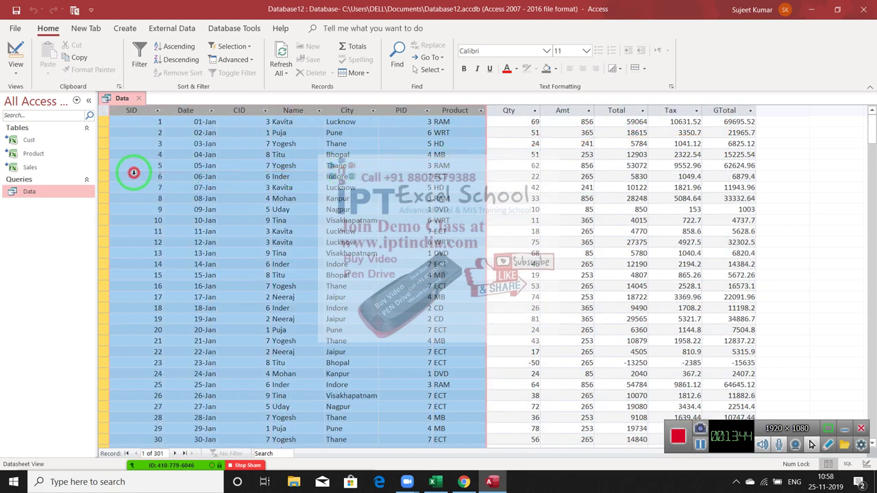
Close the Data query and open the Cust table, selecting its ID column and records
left_click(142, 98)
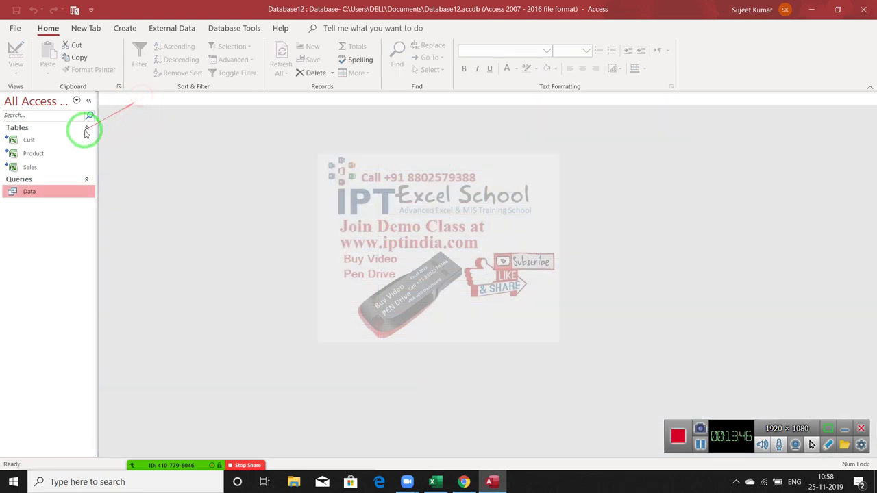
double_click(57, 142)
left_click(137, 111)
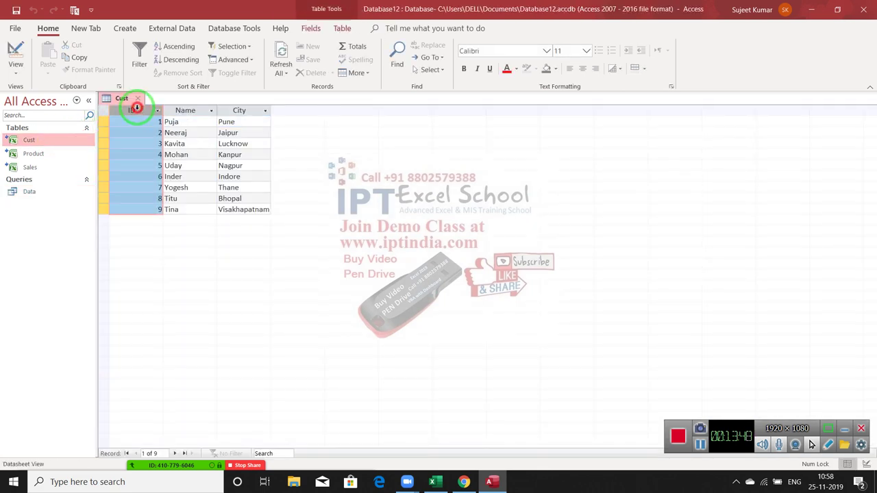
mouse_move(136, 111)
left_mouse_down()
mouse_move(128, 126)
mouse_move(751, 477)
mouse_move(776, 460)
left_mouse_up()
left_click(828, 444)
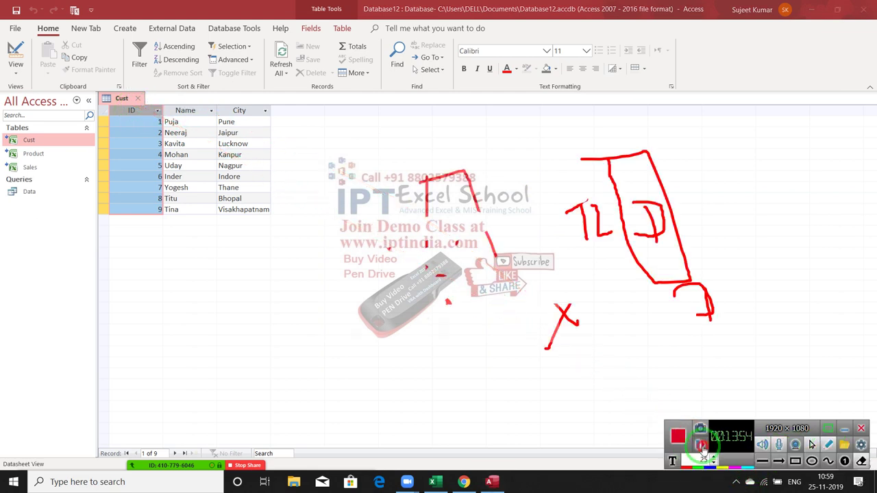
left_click_drag(583, 417, 872, 419)
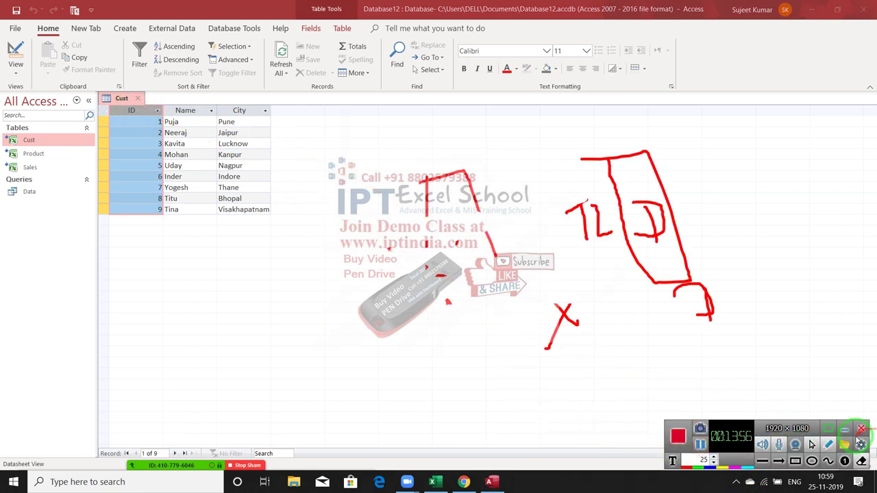